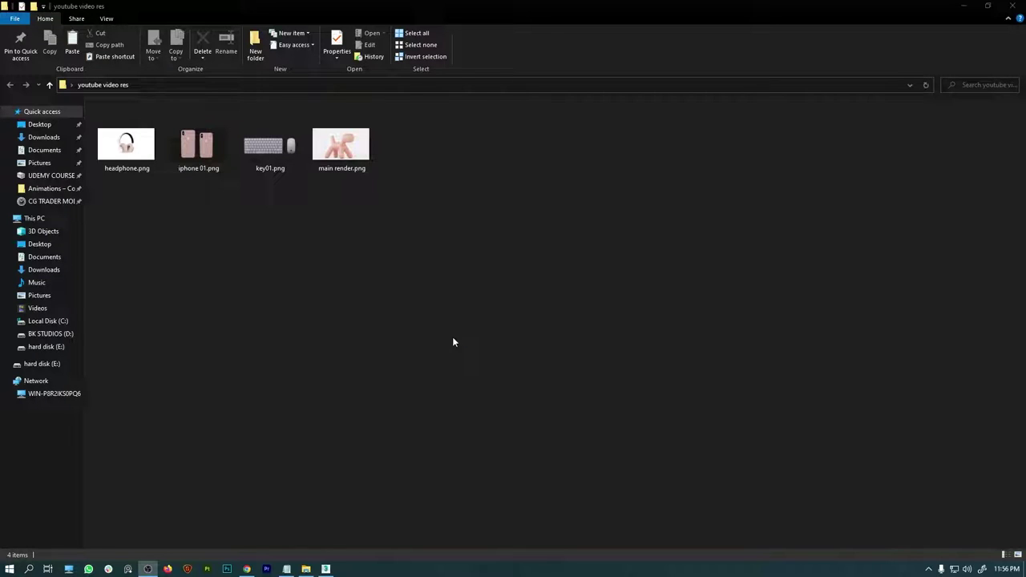
Look through the reference renders in the youtube video res folder, from headphone.png to main render.png.
double_click(126, 145)
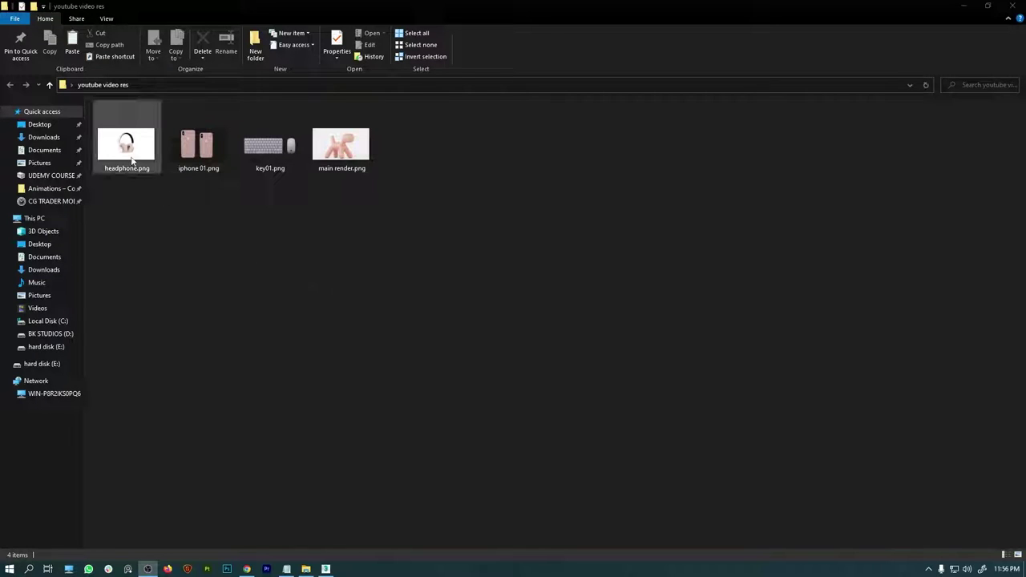
key(Right)
key(Right)
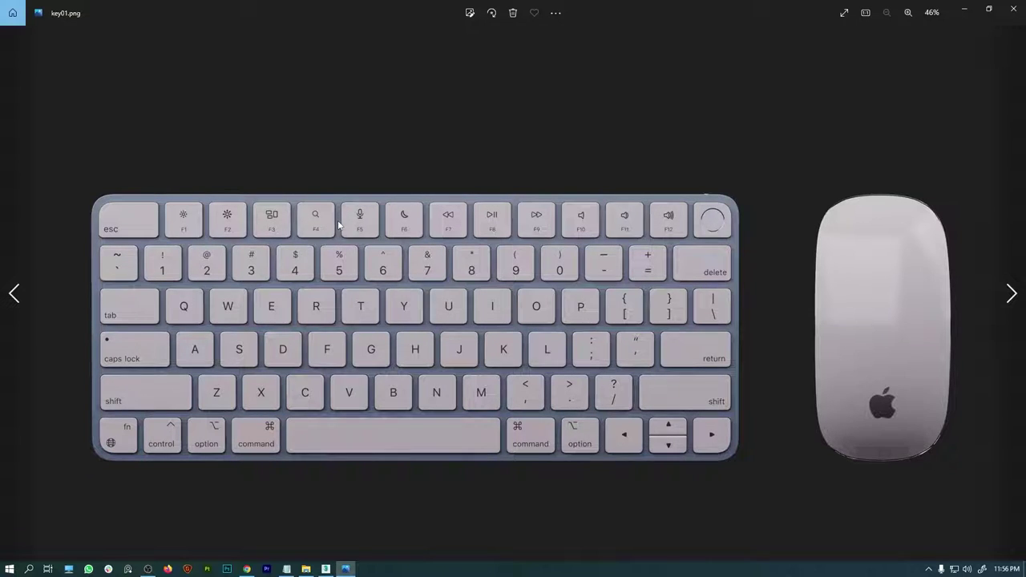
key(Right)
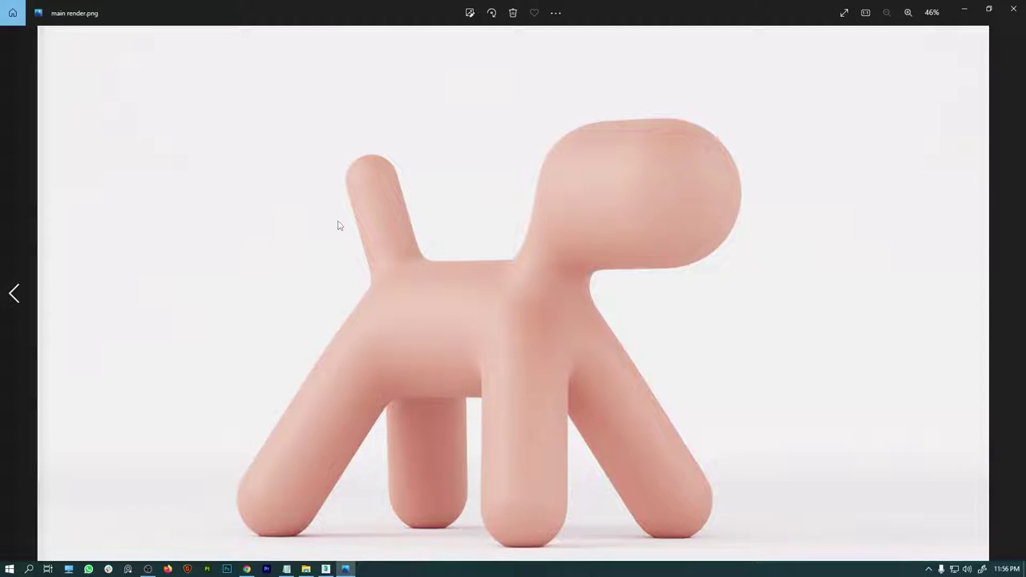
click(1007, 9)
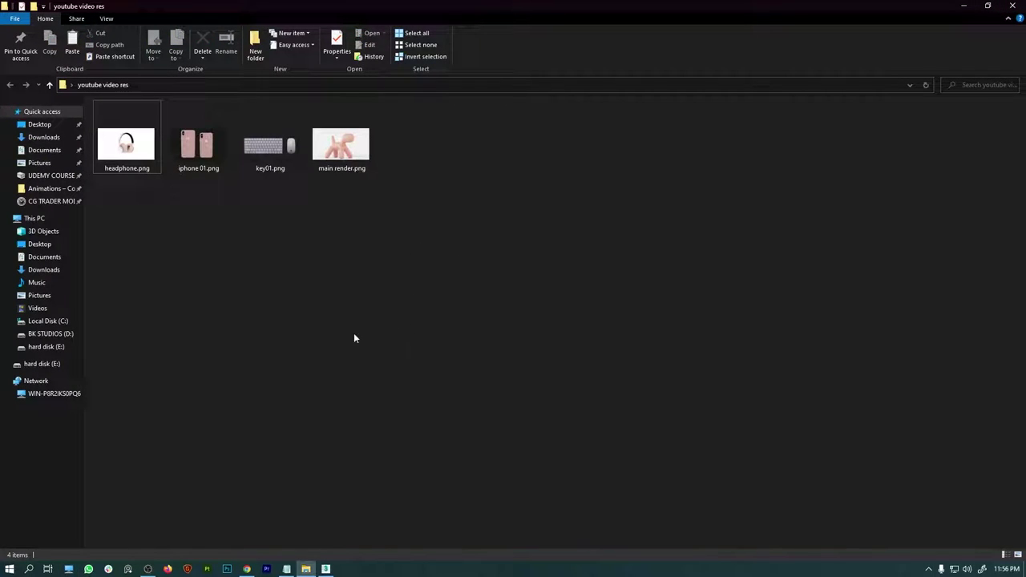
Switch to the Dimensiva website in Chrome and review the pricing page, especially the 1 month PRO plan.
mouse_move(248, 570)
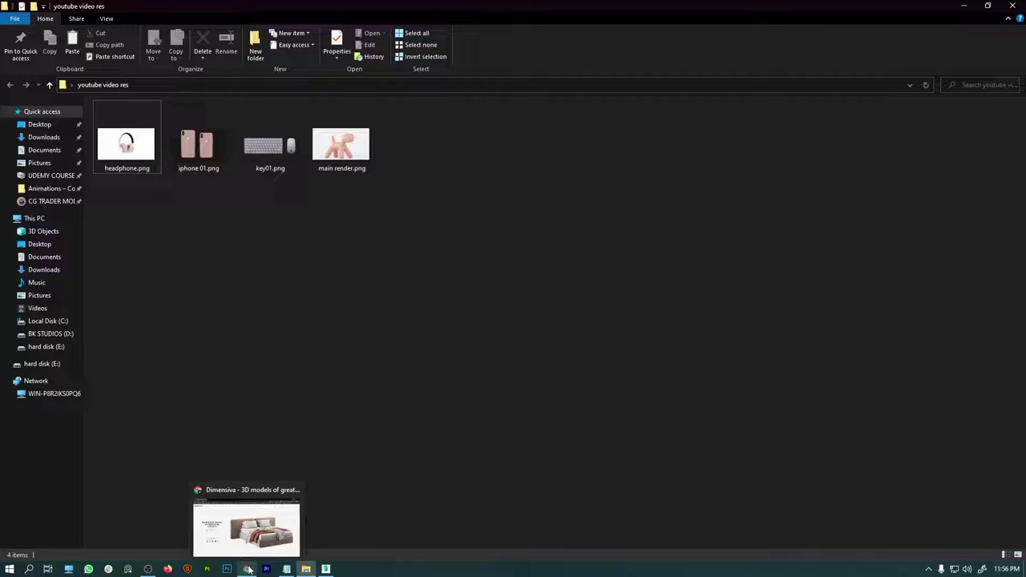
click(246, 529)
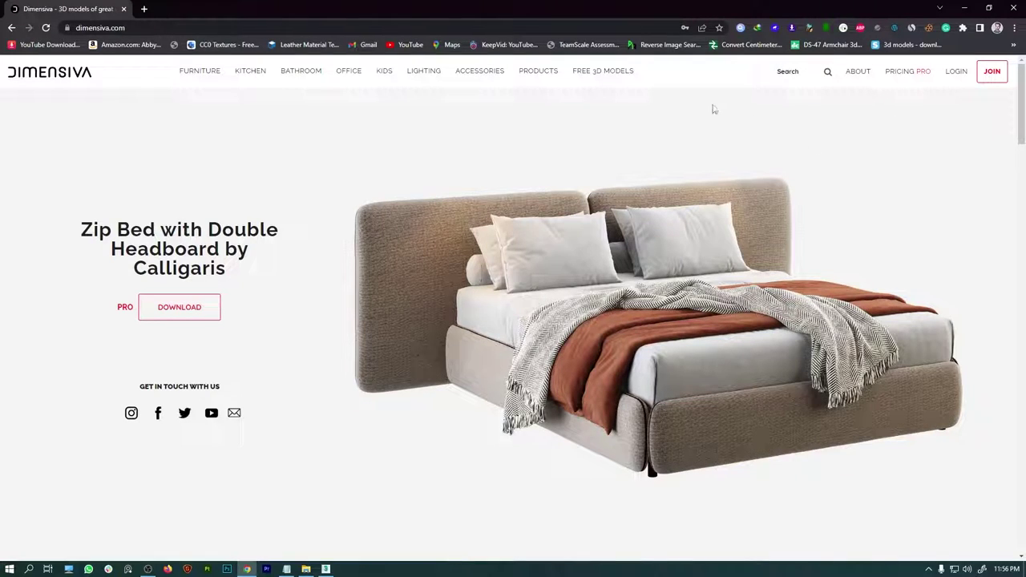
click(896, 74)
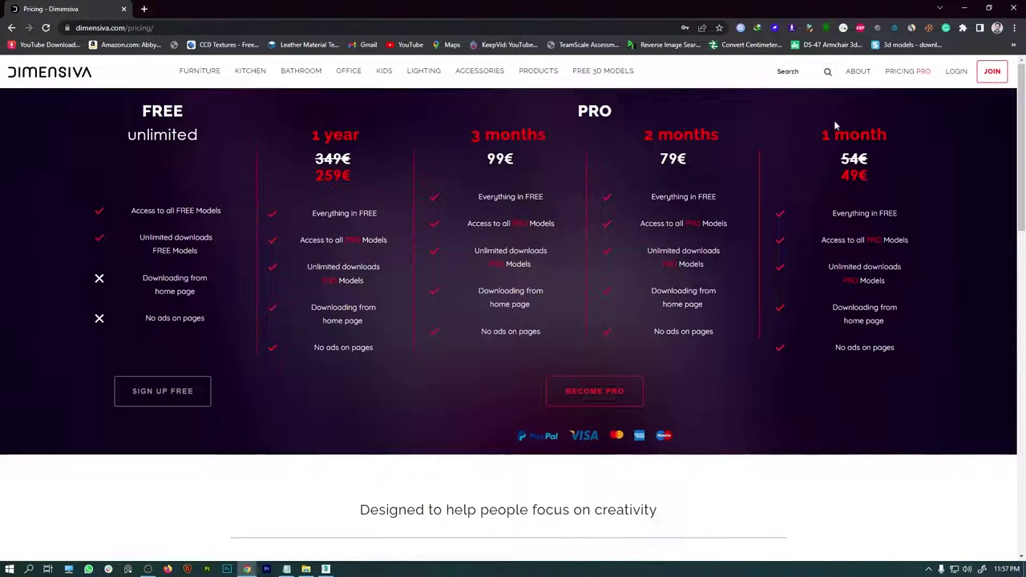
drag(819, 135, 896, 137)
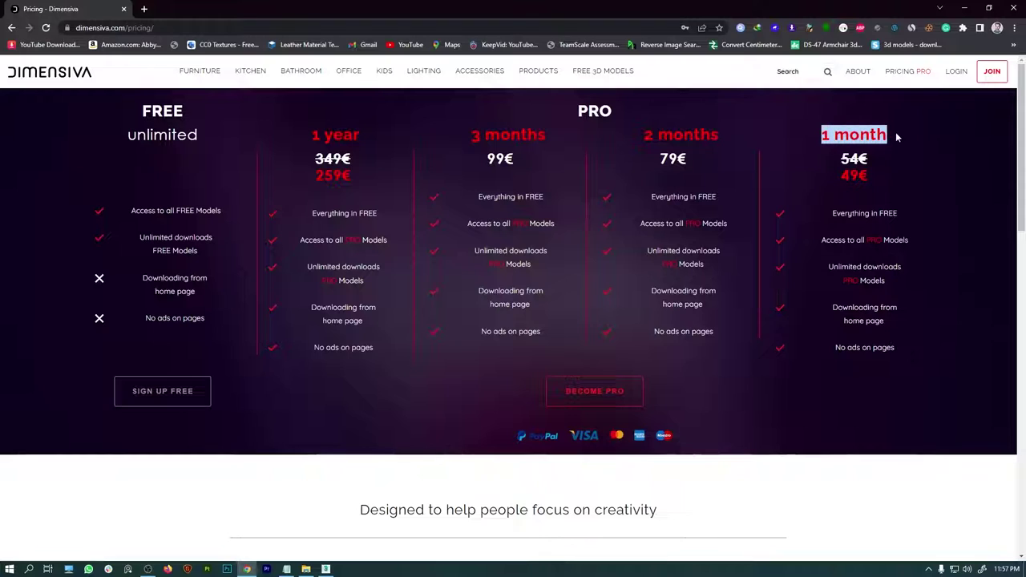
drag(839, 175, 869, 178)
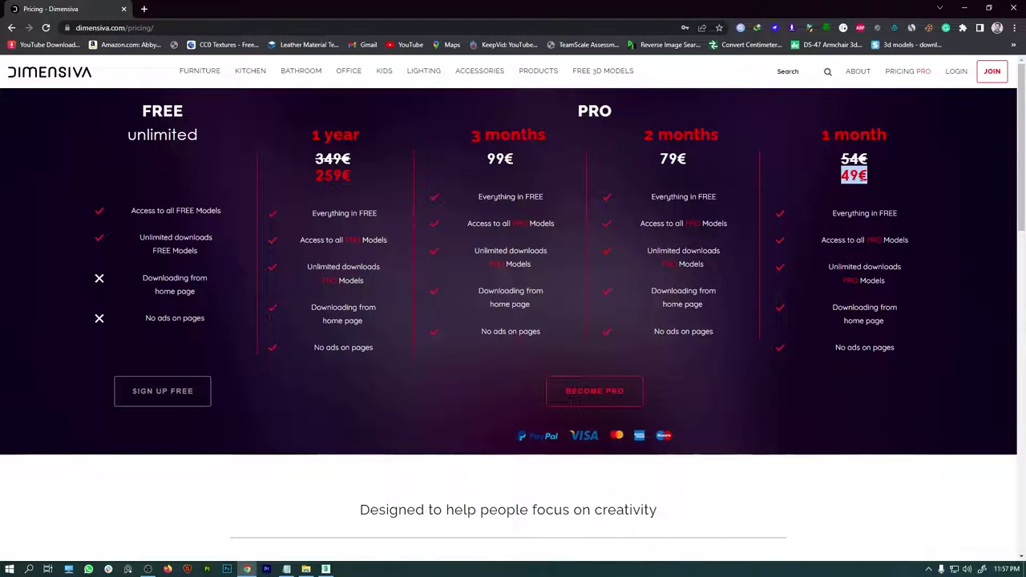
drag(830, 213, 898, 215)
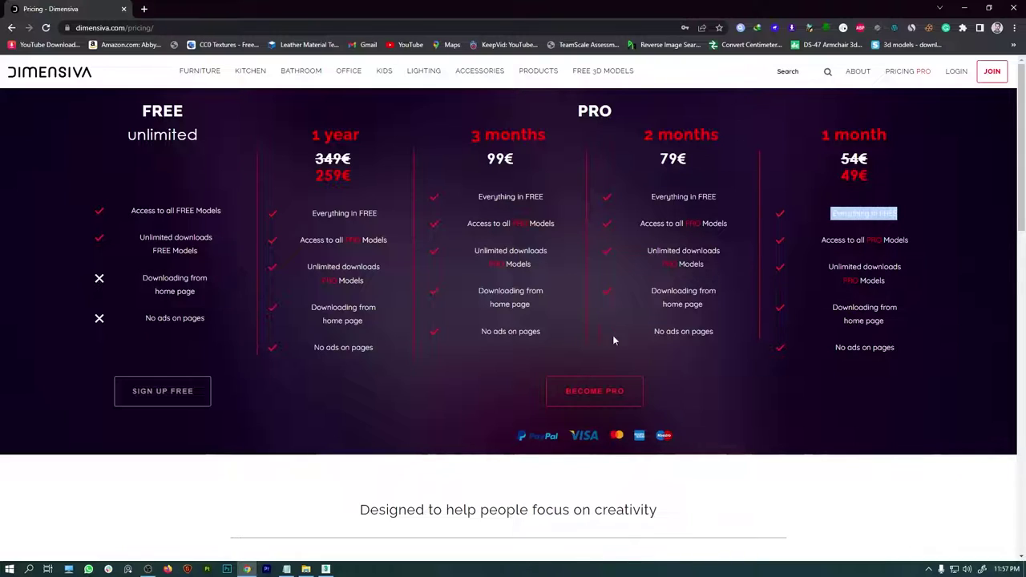
click(898, 215)
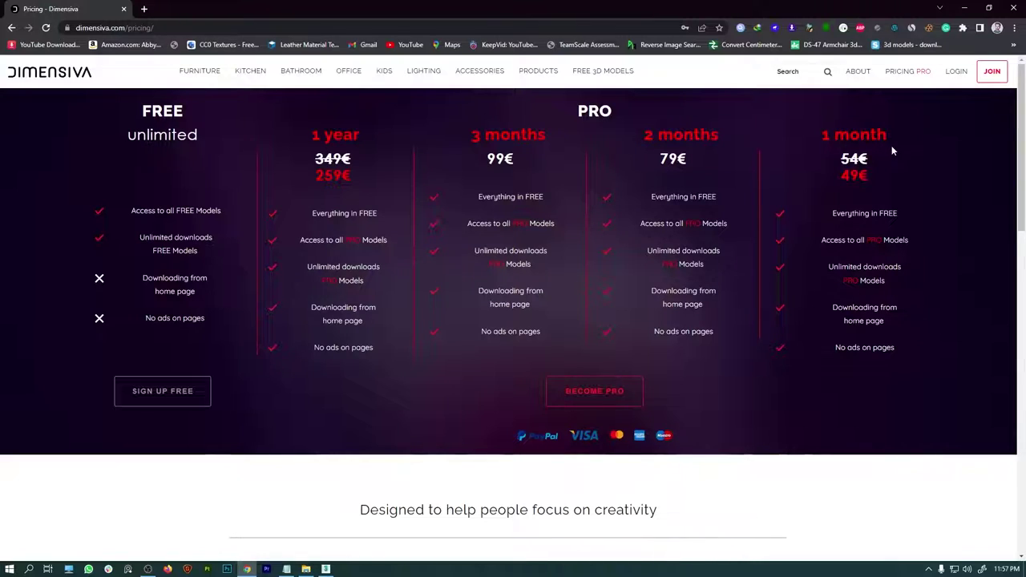
Browse Dimensiva's free 3D models and view the Puppy M Toy by Magis page.
click(600, 73)
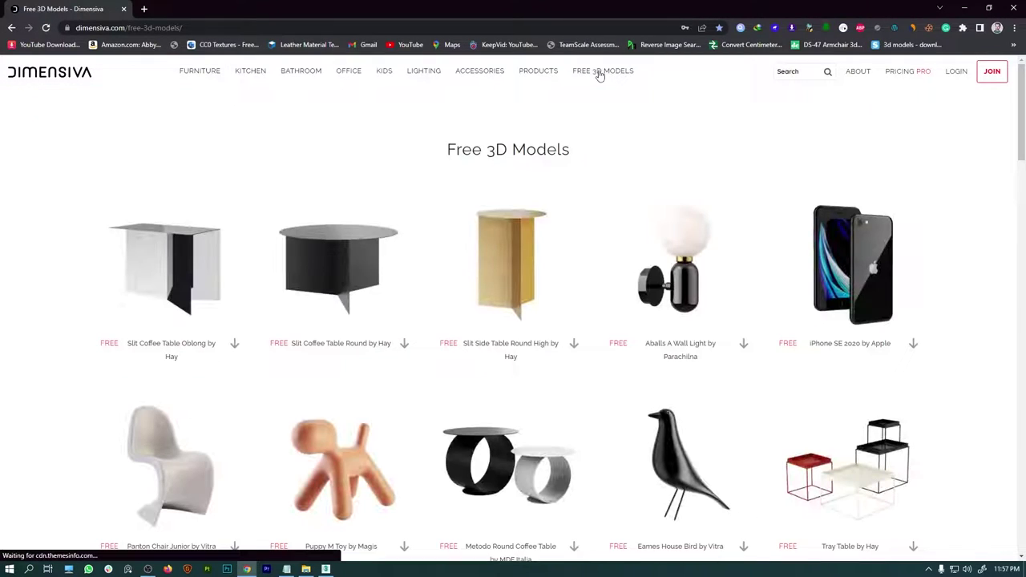
scroll(673, 175, down, 3)
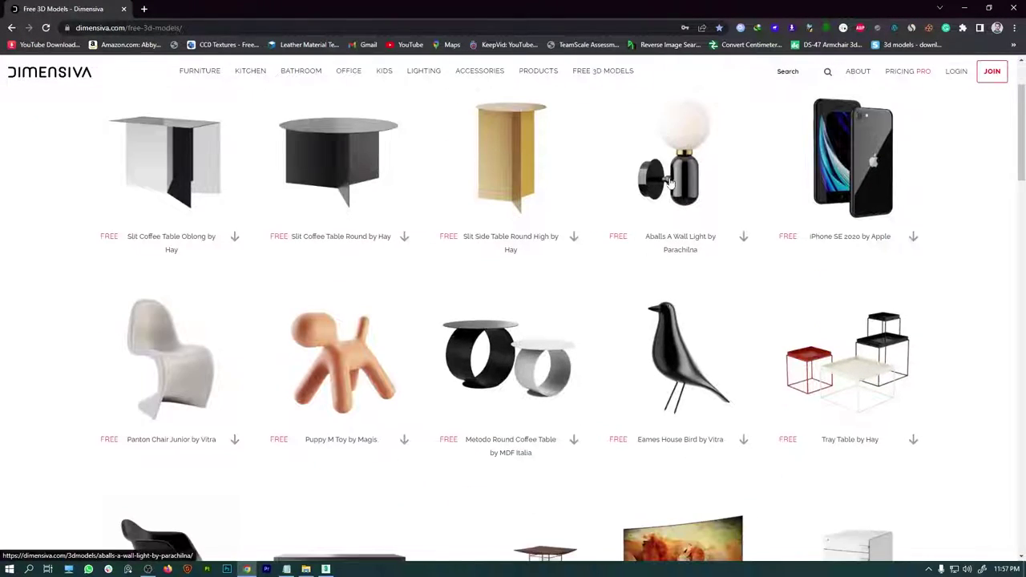
scroll(604, 362, down, 7)
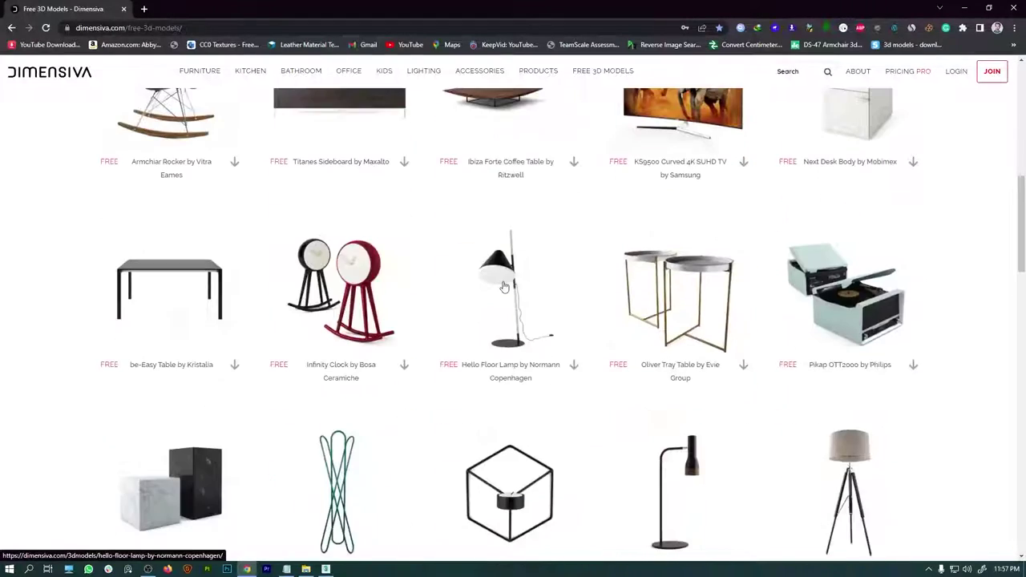
scroll(506, 293, down, 6)
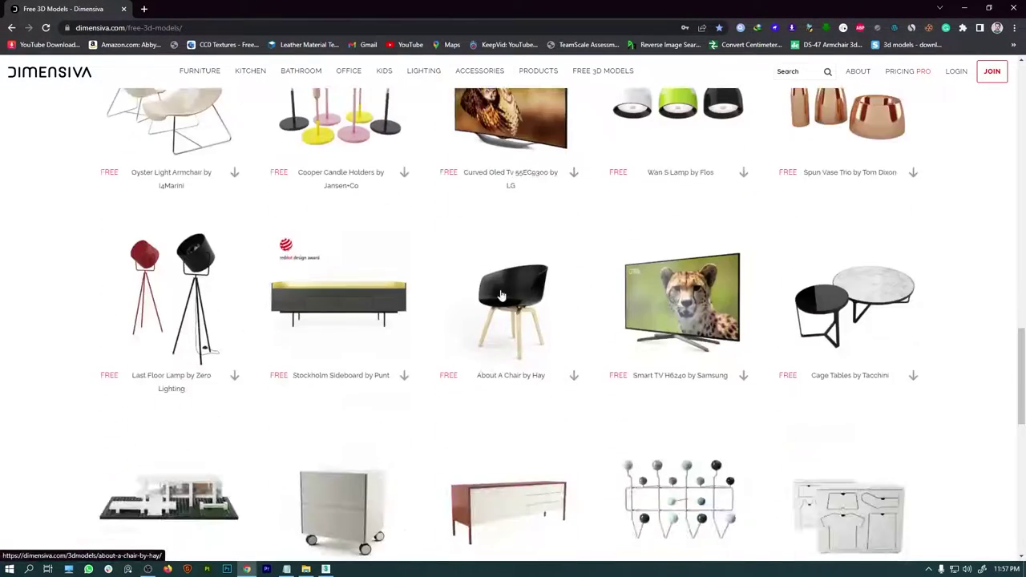
scroll(494, 366, up, 11)
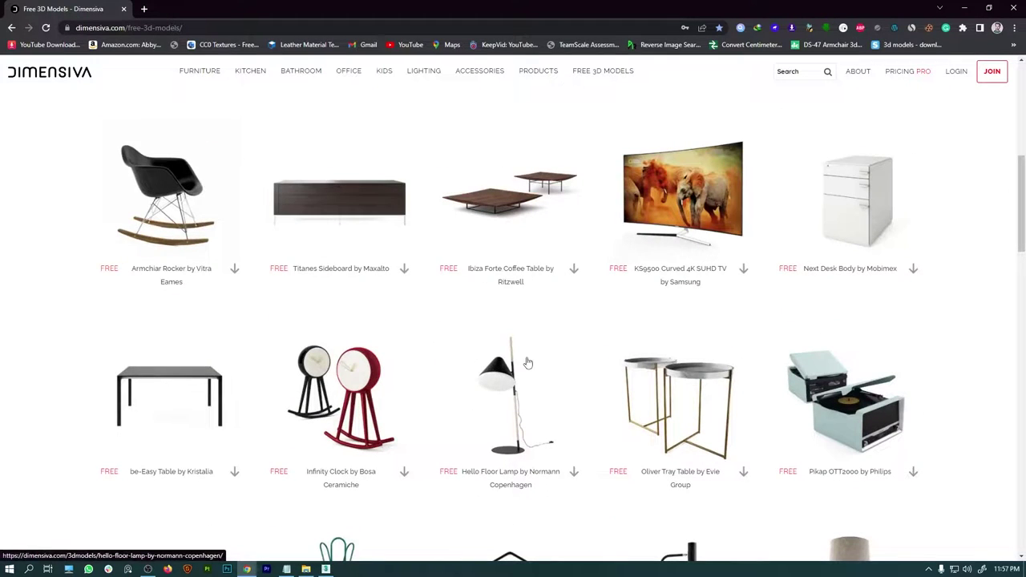
scroll(529, 362, up, 4)
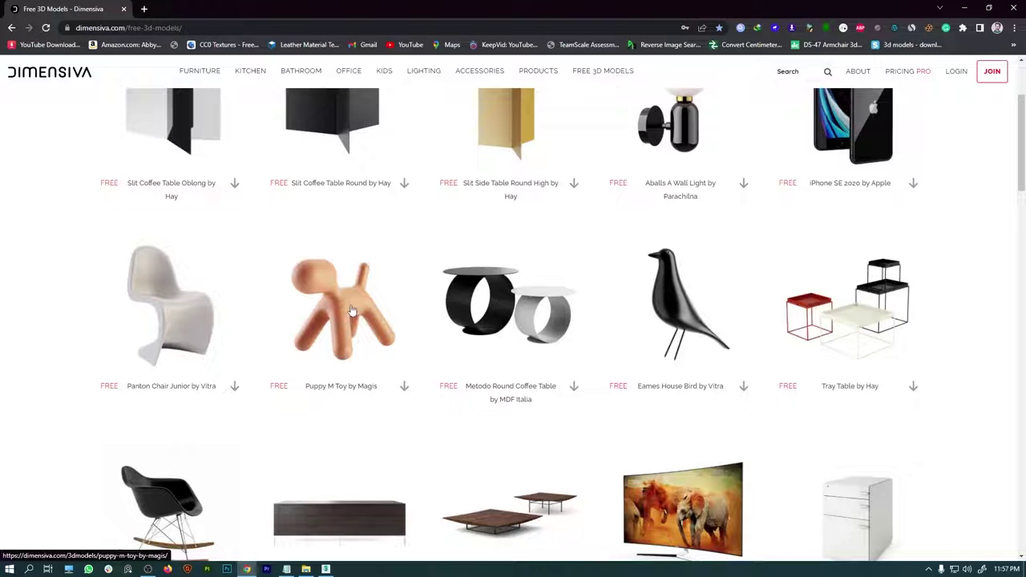
click(347, 315)
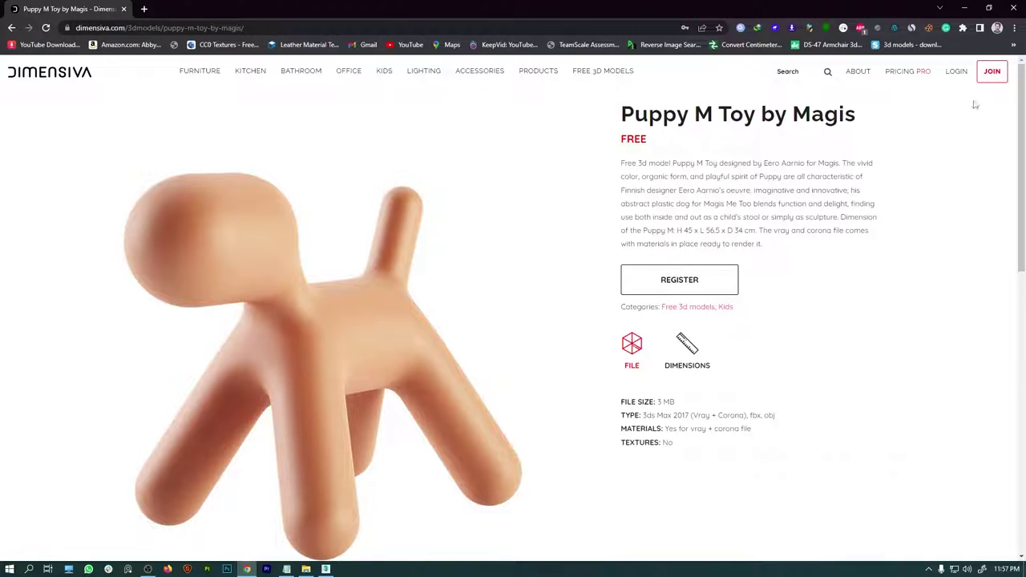
Sign in to Dimensiva with the saved account credentials and reopen the free Puppy M Toy by Magis model page.
click(957, 75)
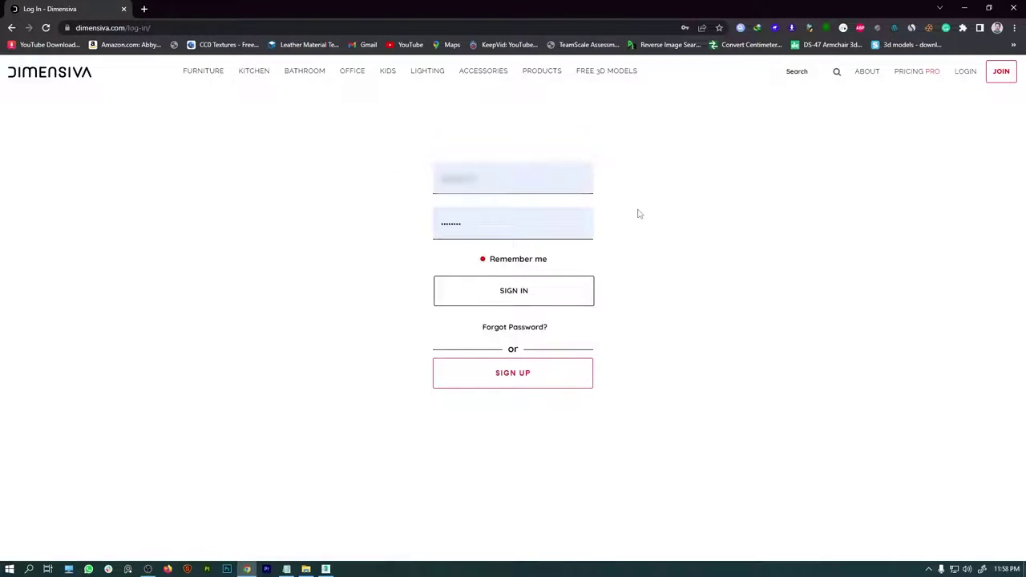
click(561, 290)
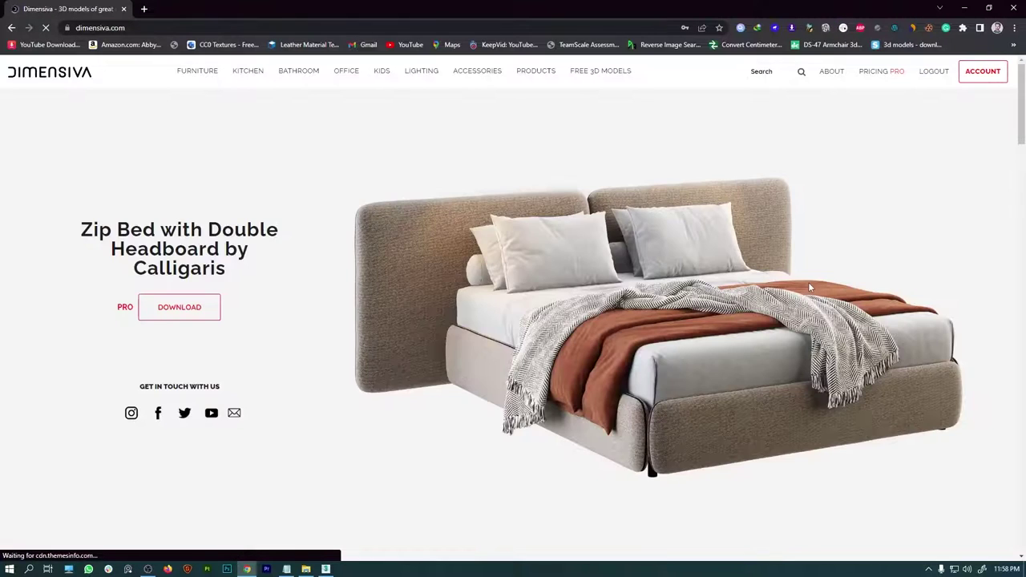
click(601, 74)
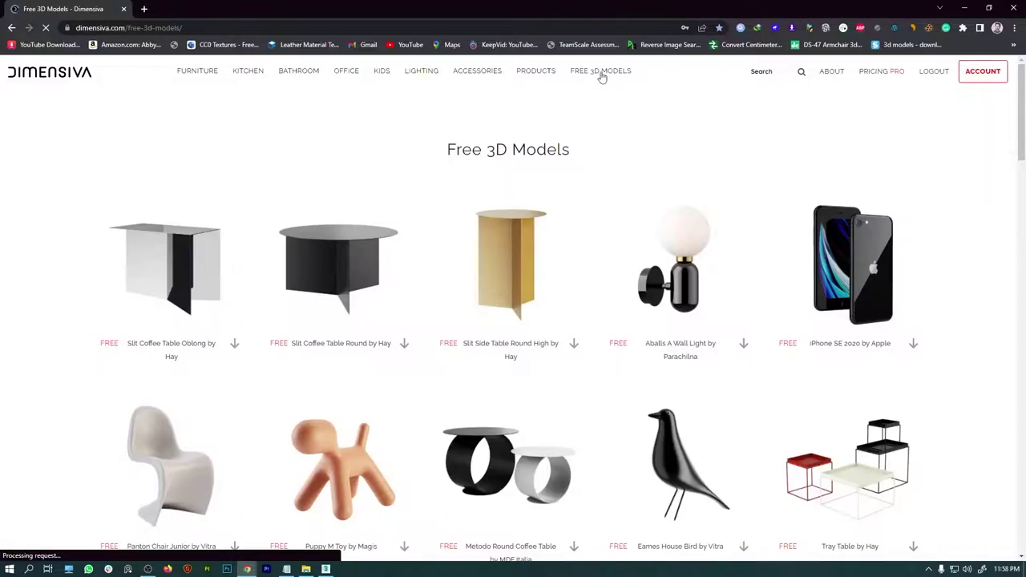
scroll(573, 317, down, 2)
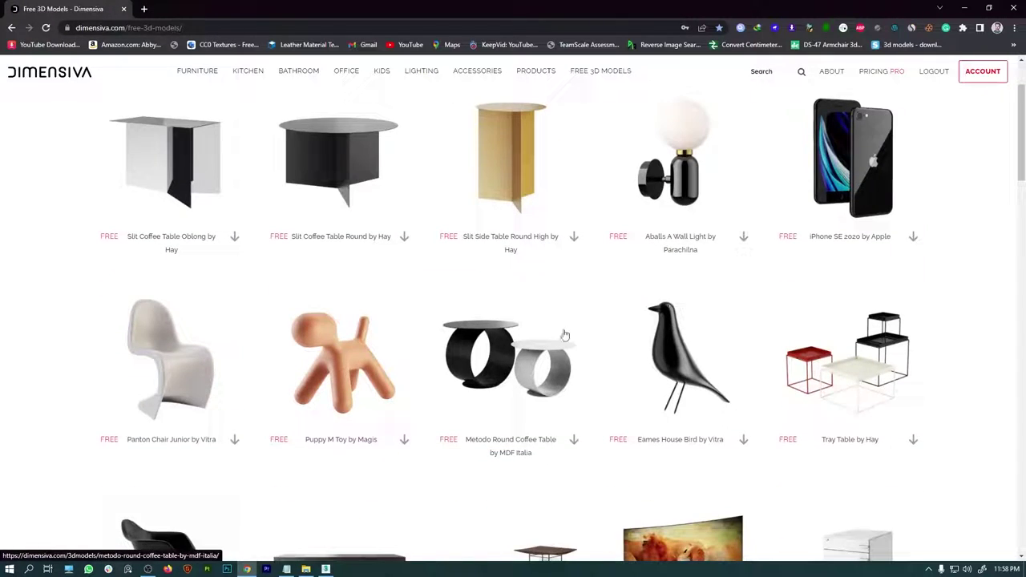
click(325, 353)
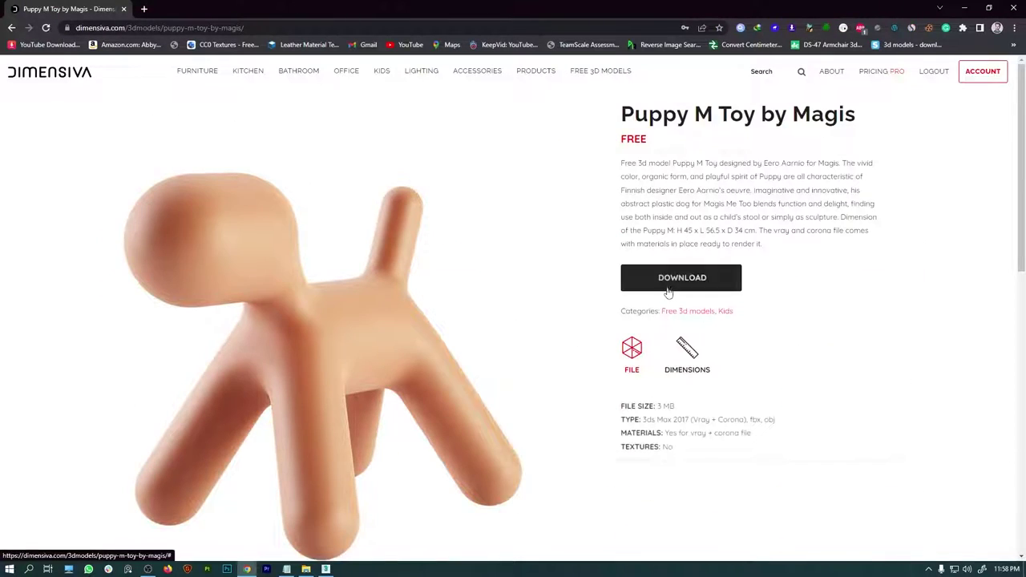
Download the Puppy M Toy zip archive and extract it to the Desktop with WinRAR.
click(670, 285)
click(509, 333)
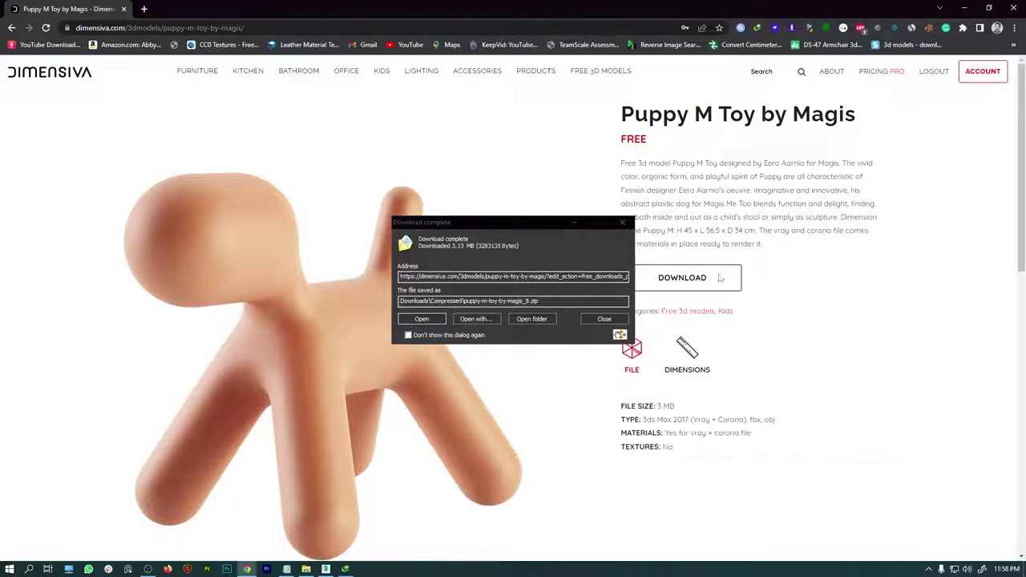
click(422, 319)
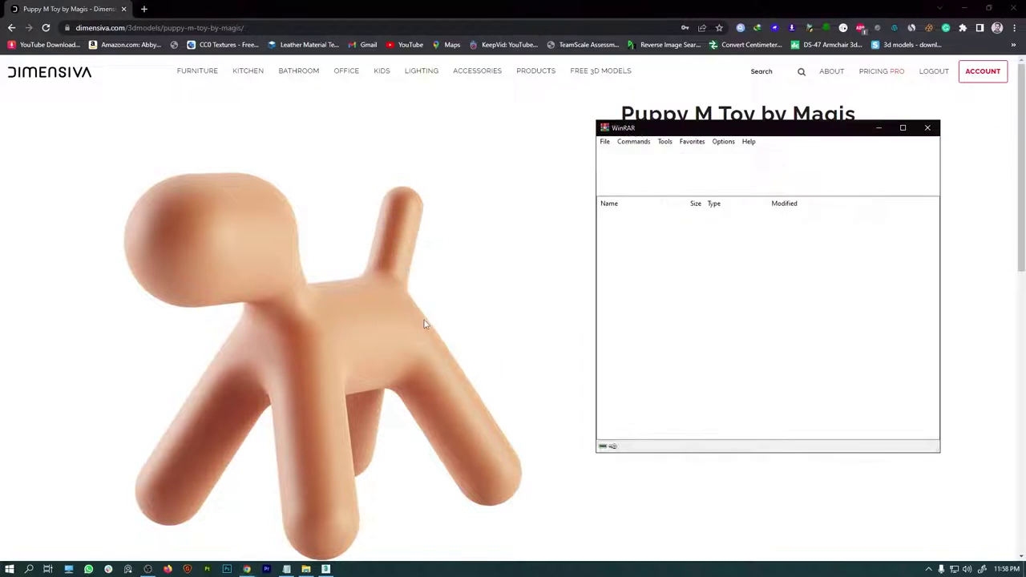
click(648, 162)
click(793, 230)
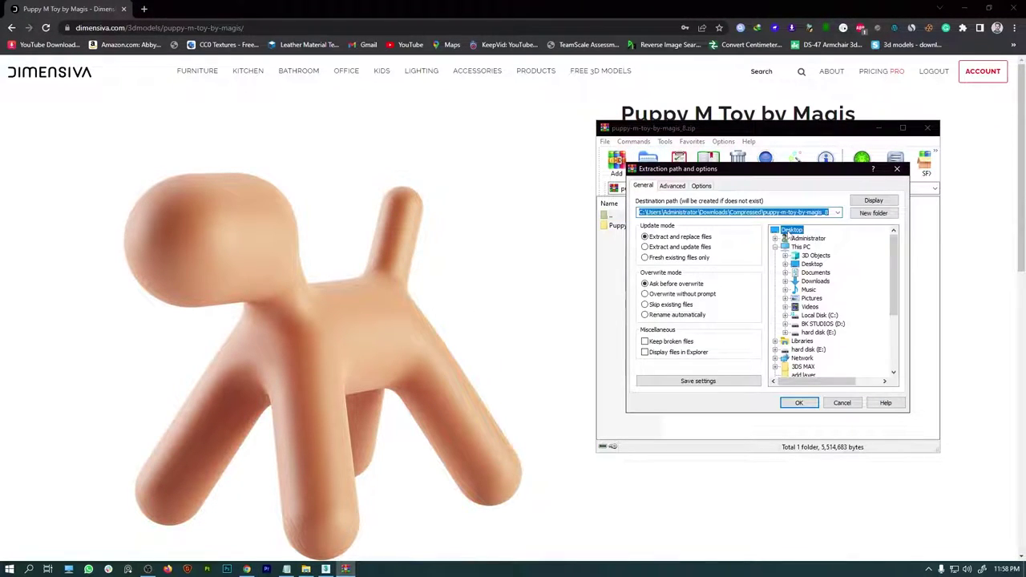
click(799, 402)
click(927, 127)
Minimize the open windows and open the extracted Puppy M Toy by Magis folder on the desktop.
click(964, 7)
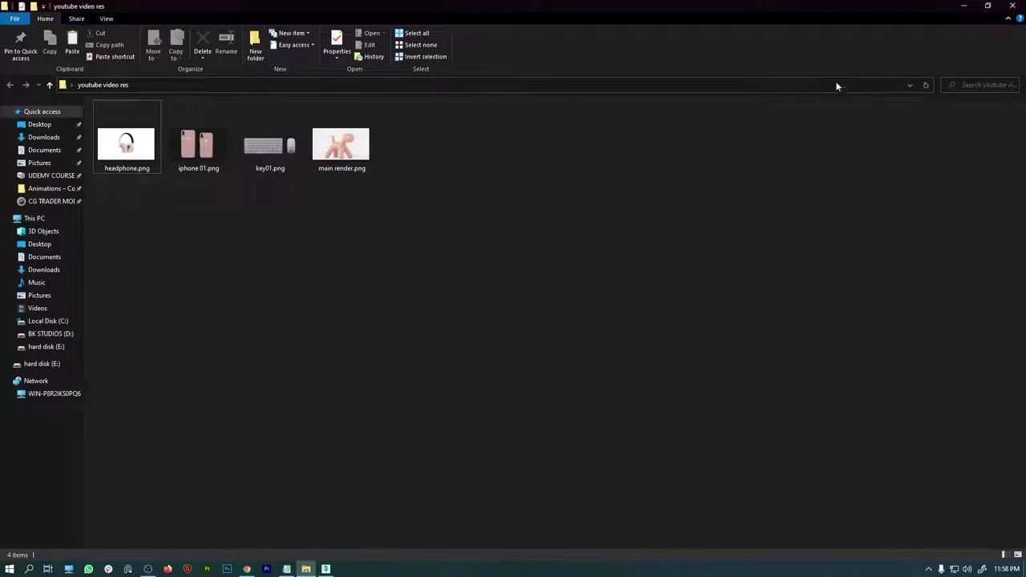
click(963, 6)
click(963, 6)
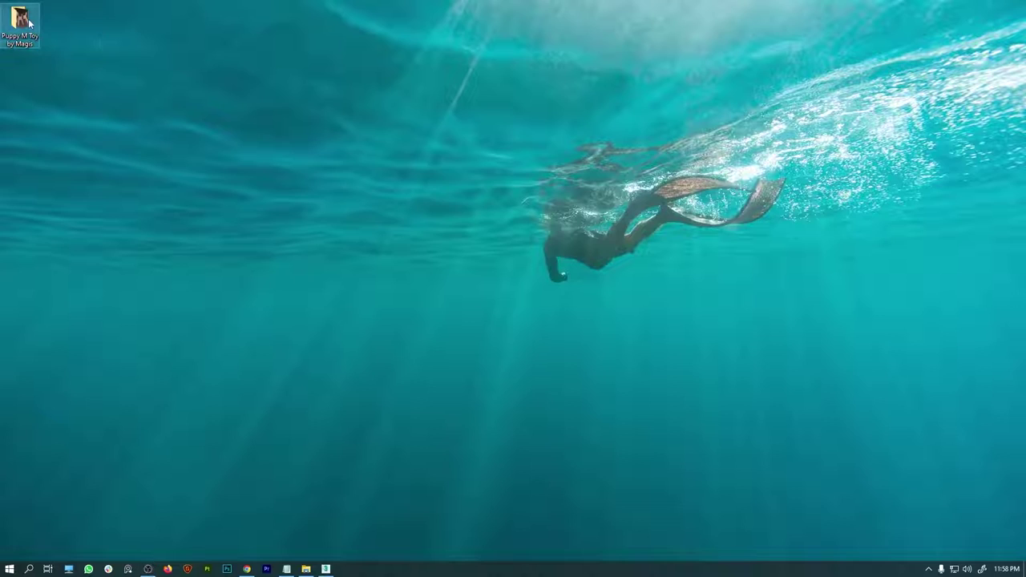
click(305, 569)
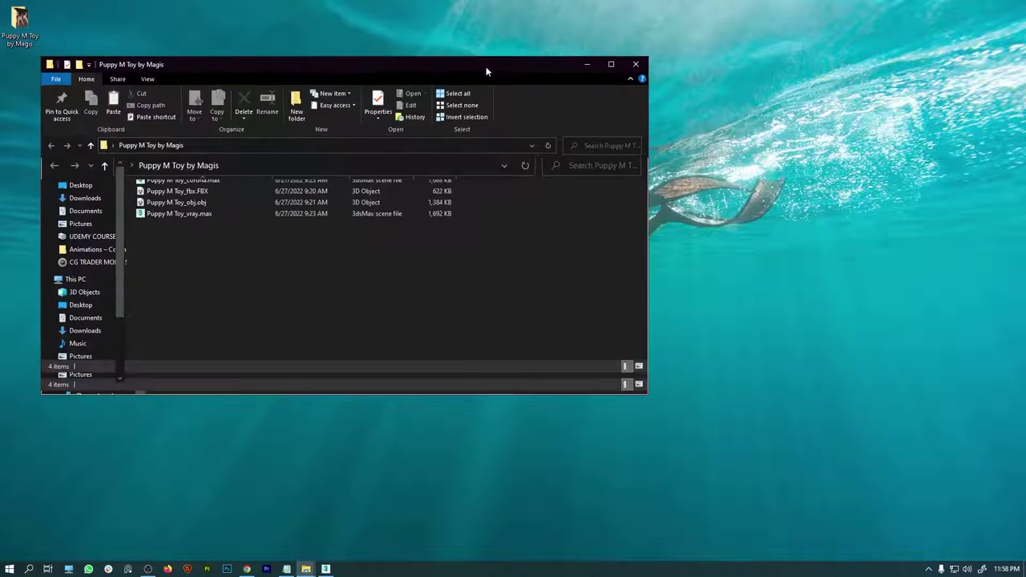
drag(267, 251, 576, 173)
click(306, 283)
Examine the FBX, OBJ, Corona and V-Ray versions of the model in the extracted folder.
click(256, 188)
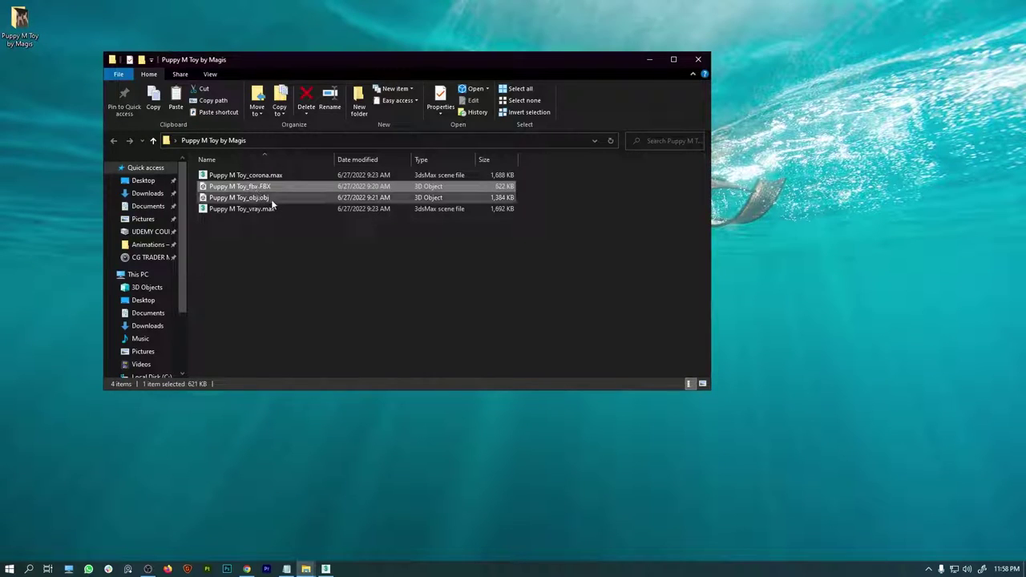
click(258, 197)
click(271, 242)
click(284, 175)
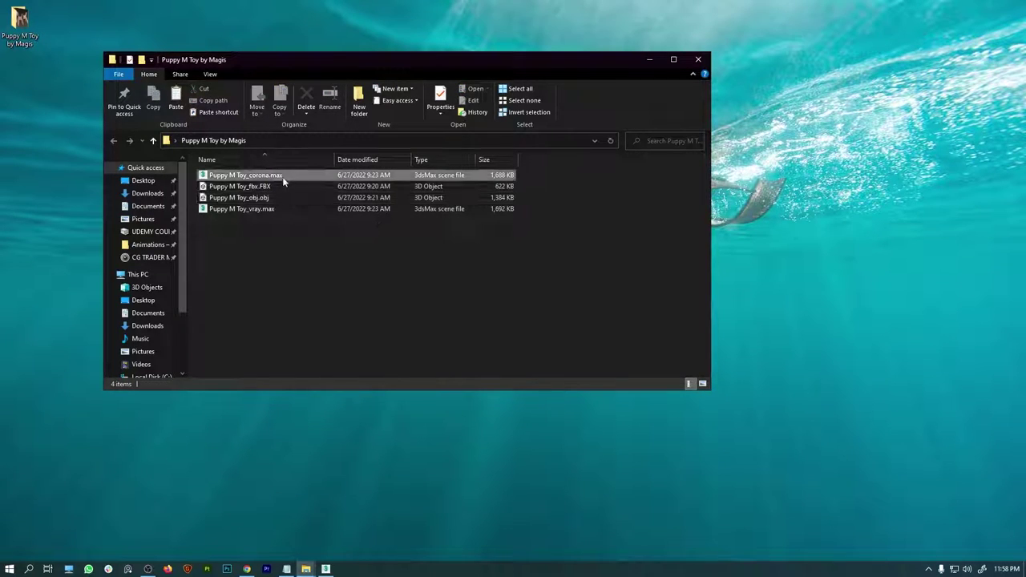
shift+click(270, 210)
click(270, 210)
click(267, 254)
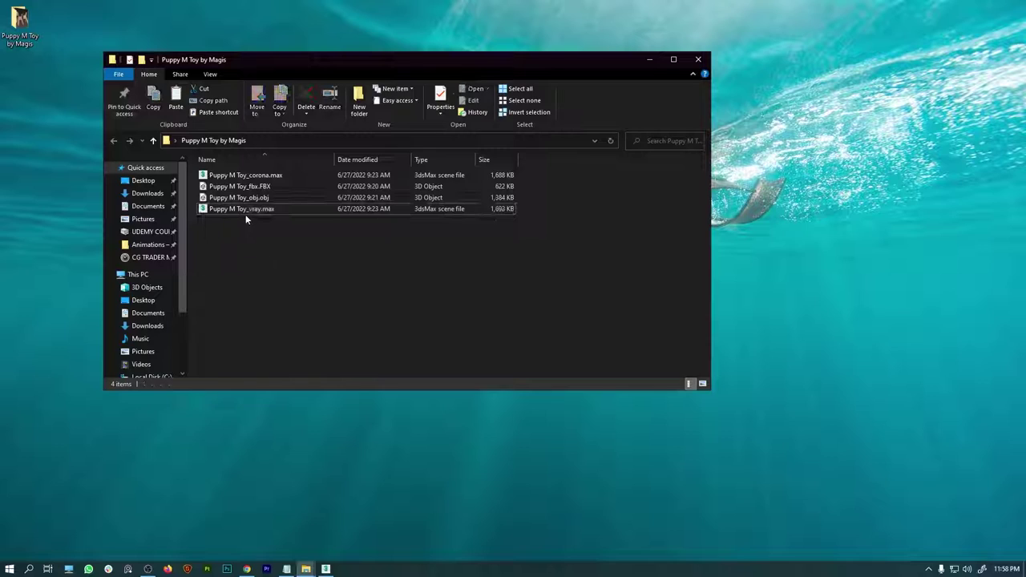
Open Puppy M Toy_vray.max in 3ds Max as a scene file and inspect the model in a maximized Perspective viewport.
drag(228, 209, 442, 311)
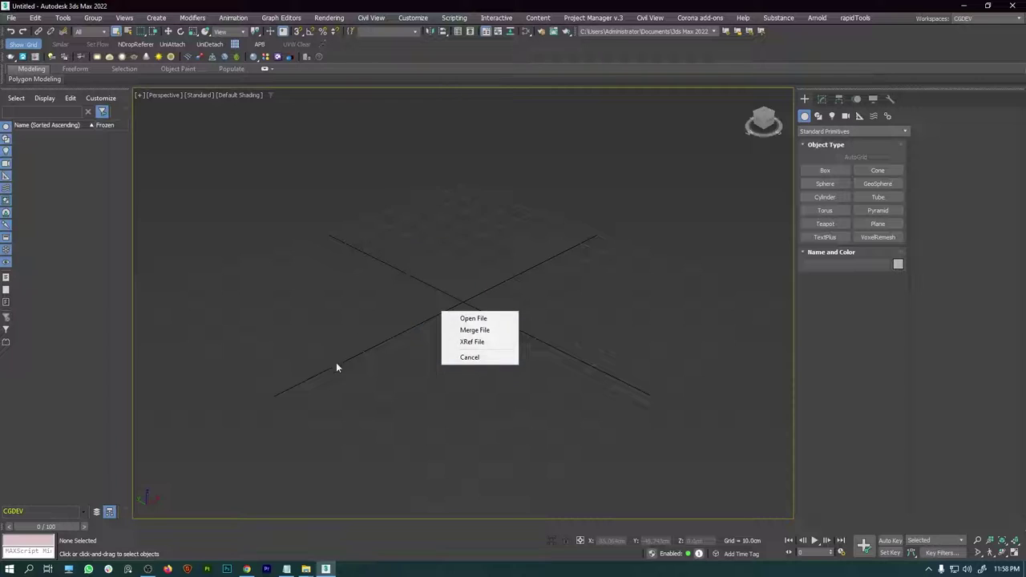
click(472, 318)
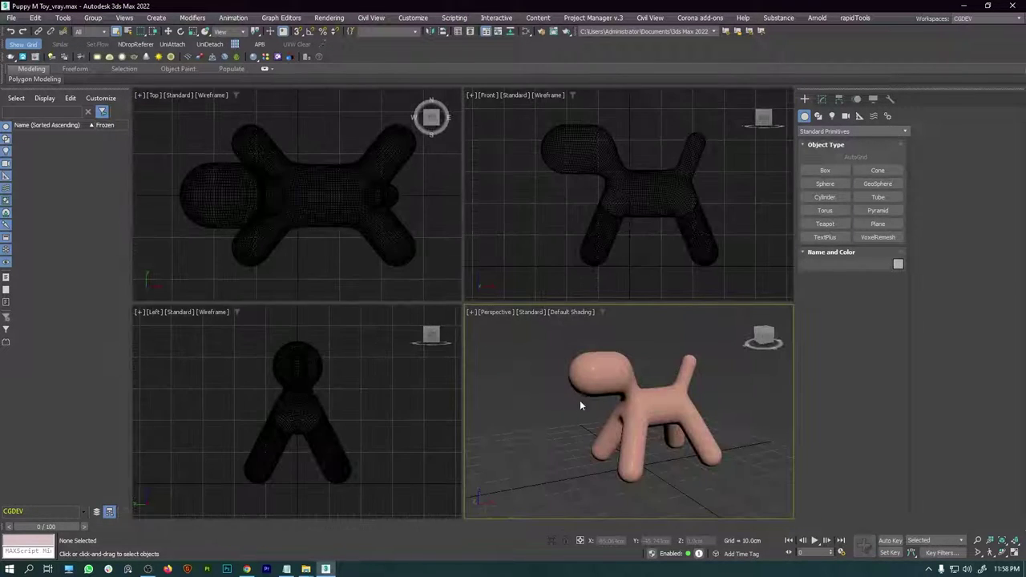
key(alt+w)
alt+middle_drag(506, 350, 278, 286)
scroll(513, 333, up, 4)
scroll(534, 344, down, 3)
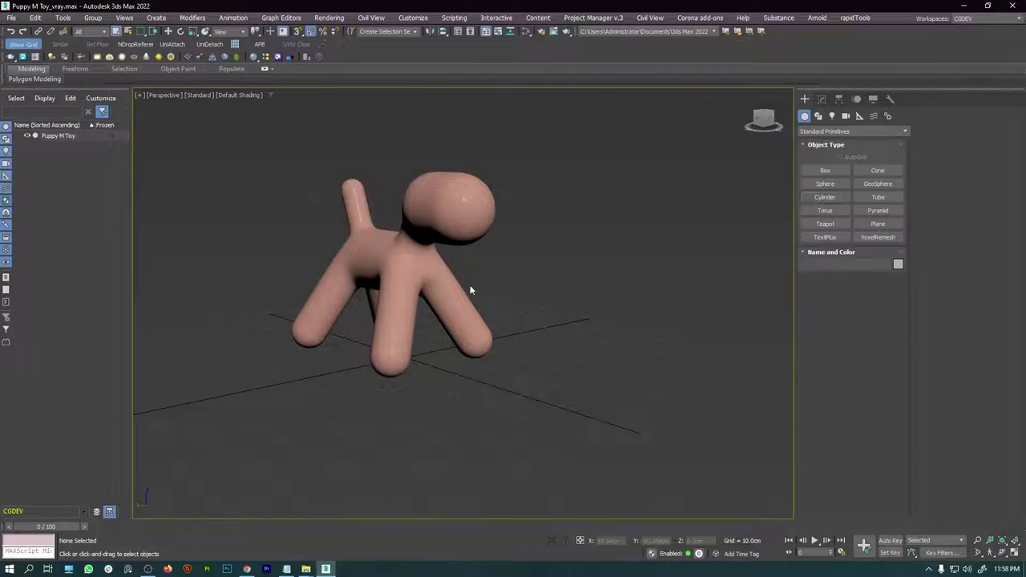
Create a square plane about 173 cm per side as the floor, centred under the puppy toy.
middle_drag(470, 287, 500, 296)
scroll(500, 296, down, 1)
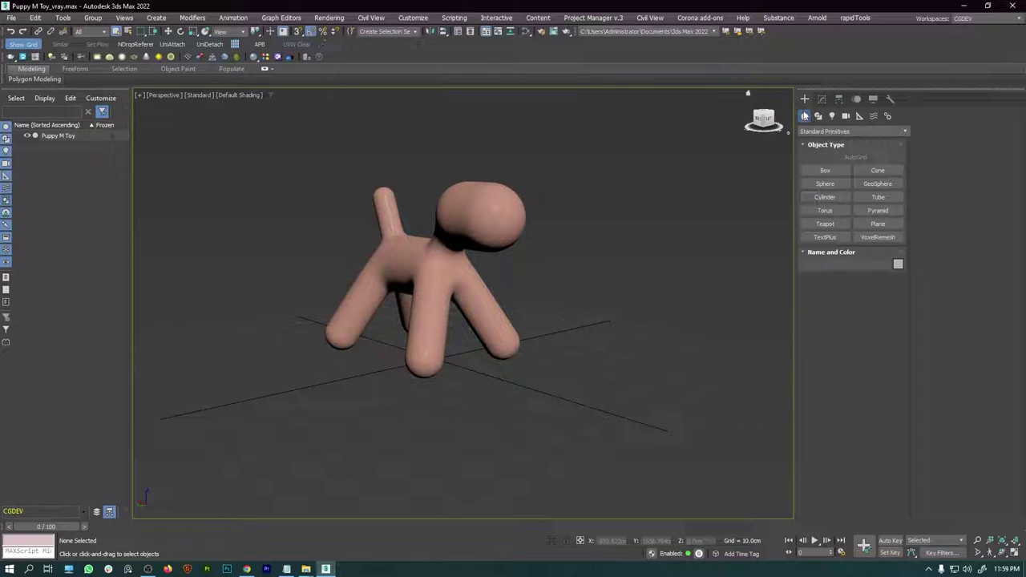
click(878, 223)
alt+middle_drag(529, 360, 454, 353)
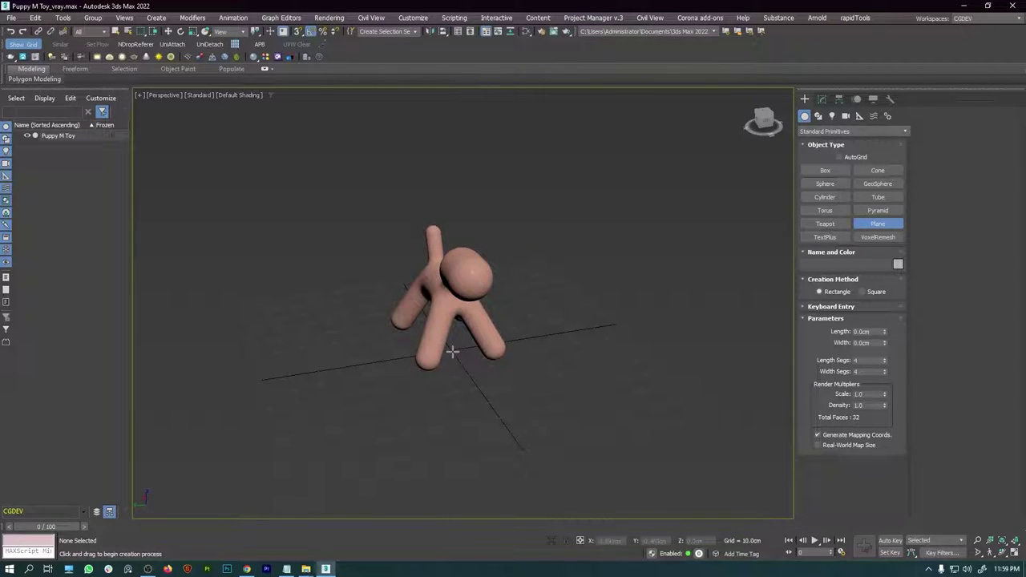
drag(451, 350, 697, 383)
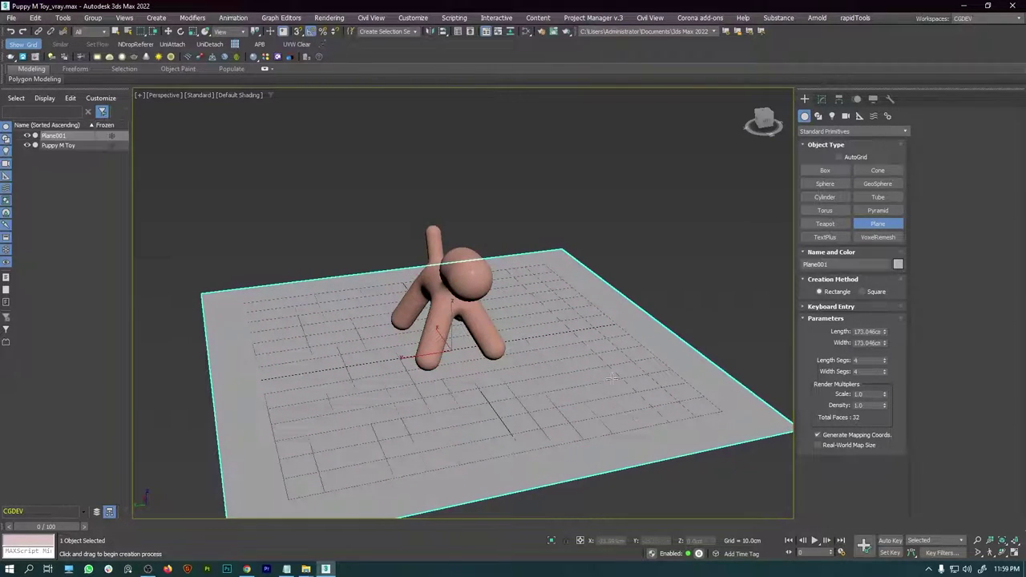
scroll(529, 343, down, 2)
mouse_move(527, 343)
alt+middle_down()
mouse_move(553, 338)
mouse_move(529, 319)
mouse_move(526, 331)
alt+middle_up()
key(w)
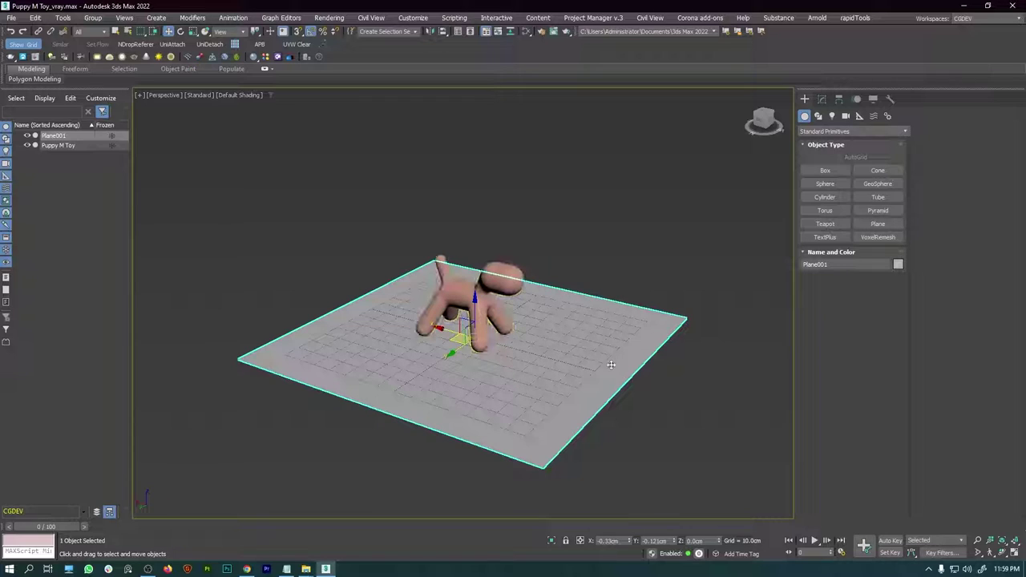
Turn on Display Selected With Edged Faces in the Perspective viewport.
click(239, 96)
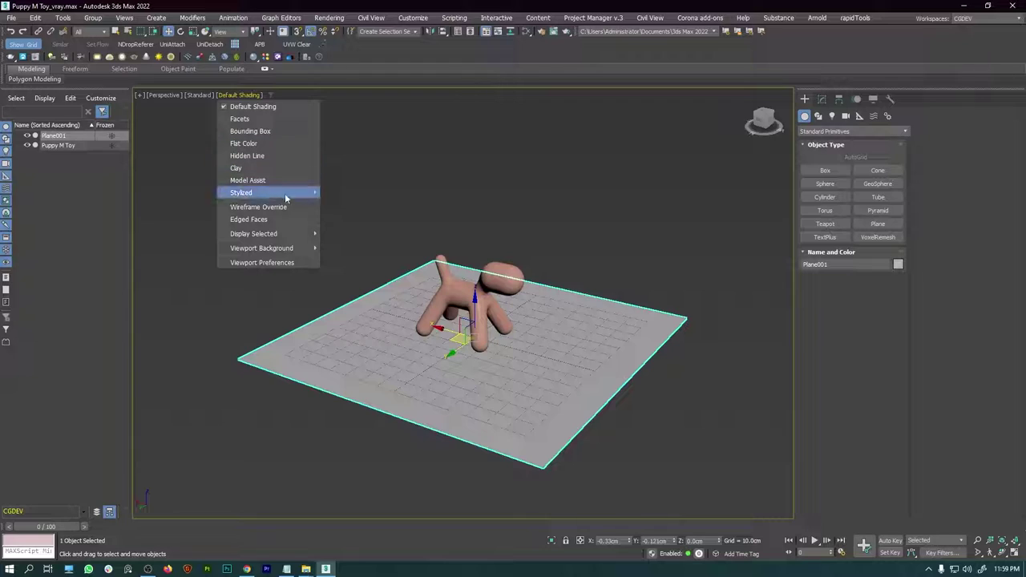
mouse_move(269, 237)
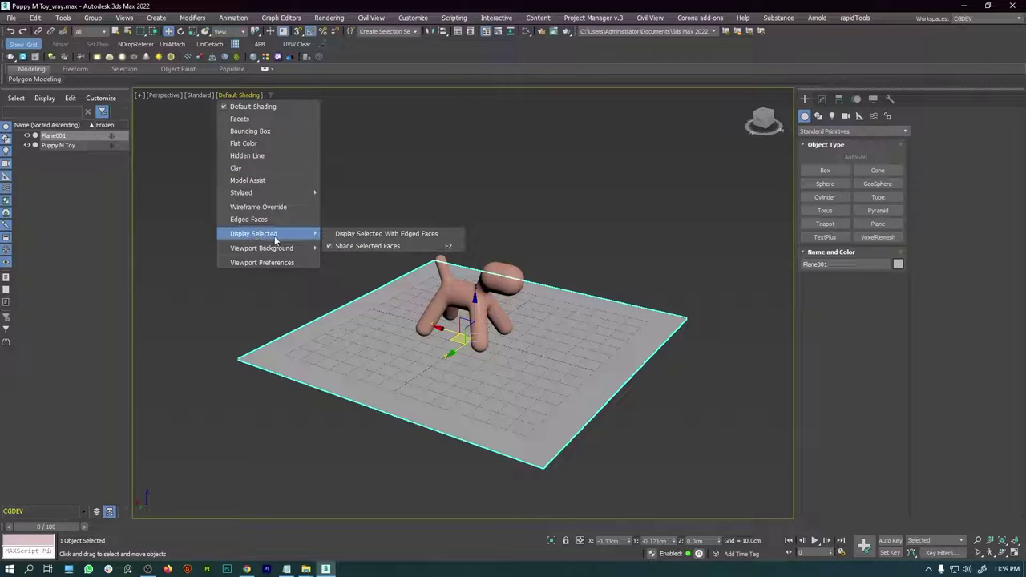
click(369, 238)
alt+middle_drag(649, 319, 478, 409)
alt+middle_drag(546, 363, 522, 334)
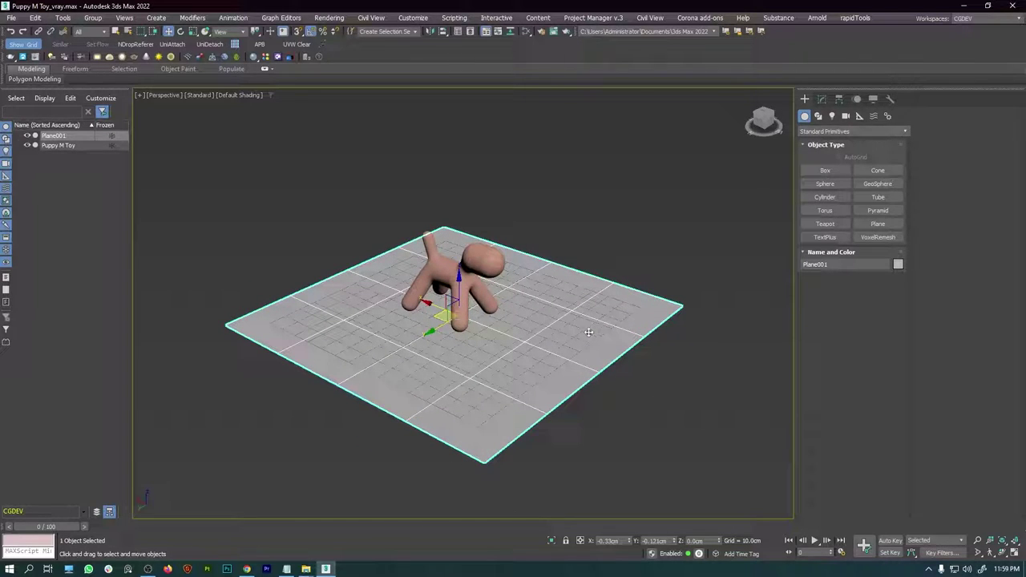
alt+middle_drag(539, 346, 568, 250)
alt+middle_drag(453, 339, 703, 261)
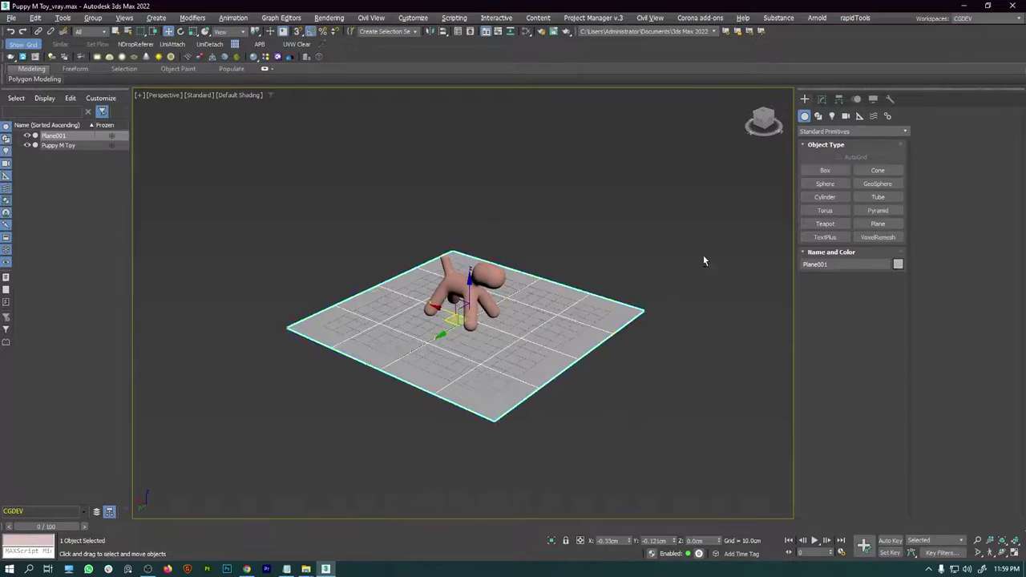
Enlarge the floor plane to a length of about 1986 cm and a width of about 929 cm.
click(823, 100)
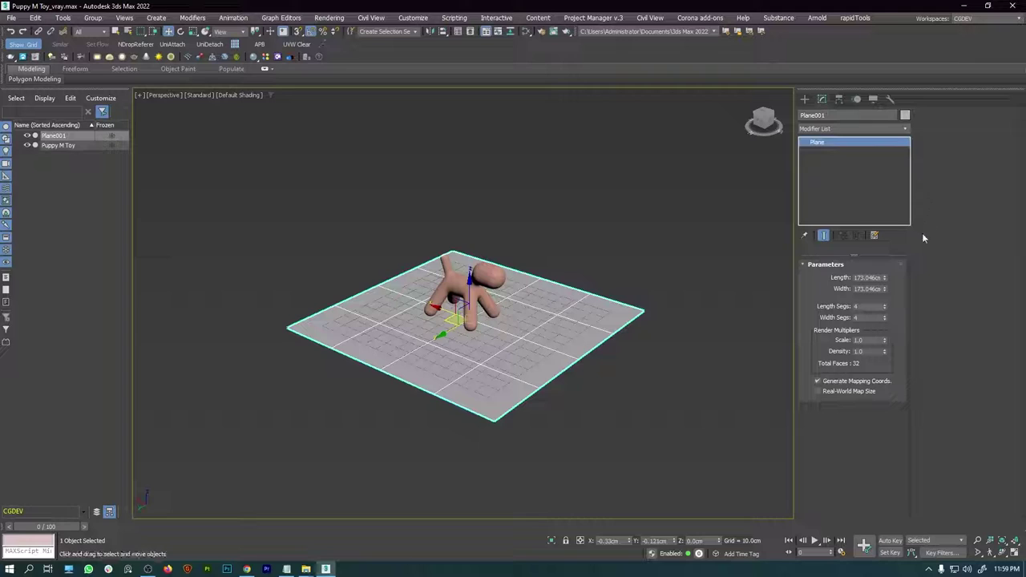
drag(884, 277, 873, 228)
scroll(610, 289, down, 2)
scroll(558, 268, down, 2)
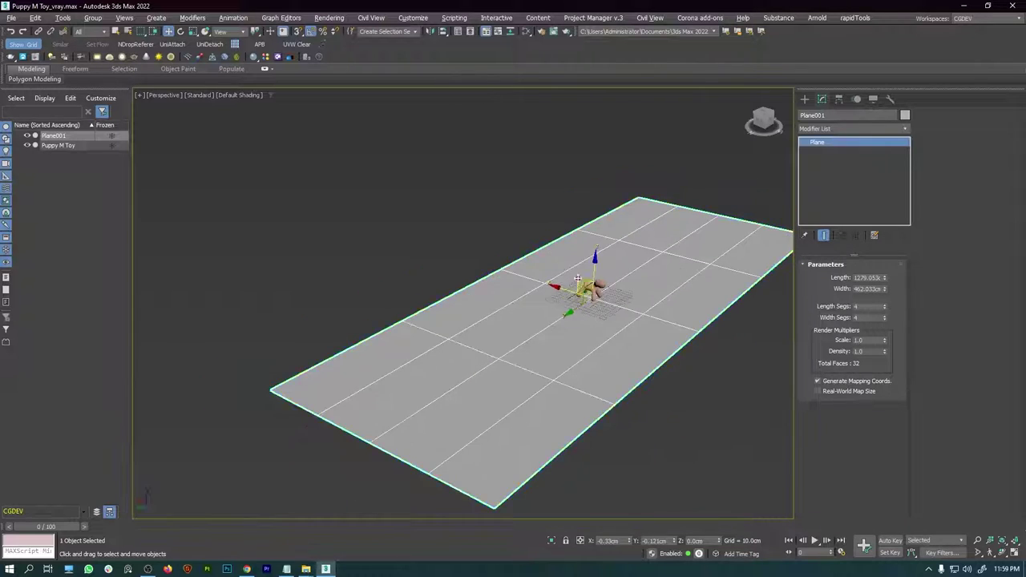
alt+middle_drag(557, 269, 598, 290)
drag(885, 306, 880, 240)
mouse_move(561, 299)
alt+middle_down()
mouse_move(586, 295)
mouse_move(565, 289)
alt+middle_up()
drag(884, 277, 883, 268)
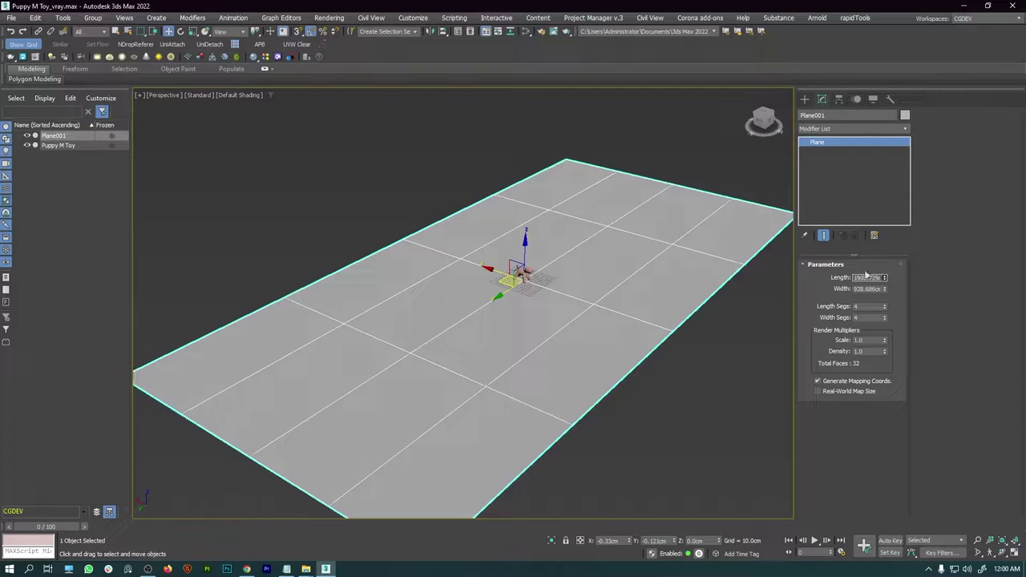
scroll(602, 312, down, 3)
alt+middle_drag(602, 313, 605, 301)
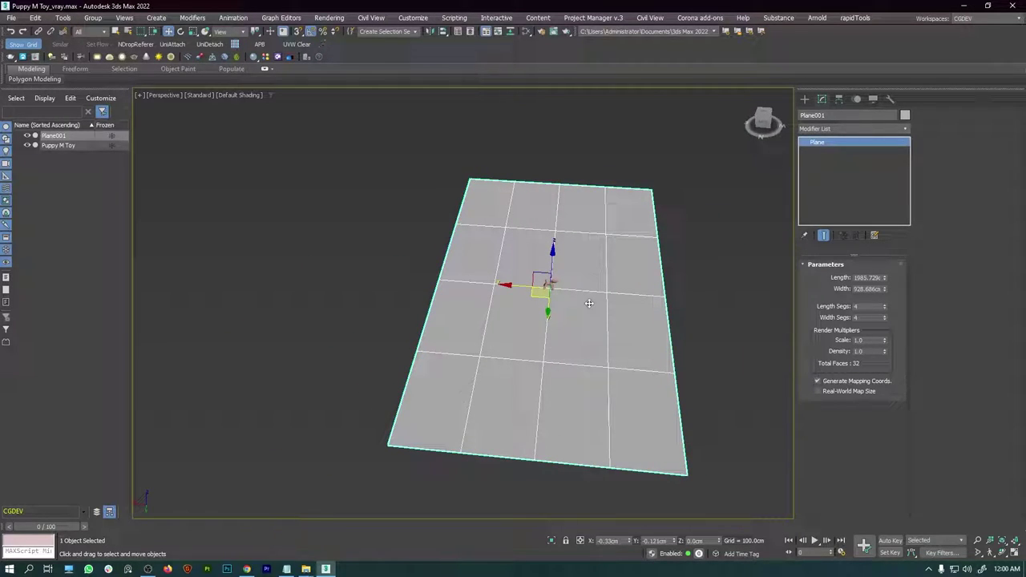
Set the plane's length and width segments to 1 and convert it to an Editable Poly.
right_click(886, 307)
right_click(886, 317)
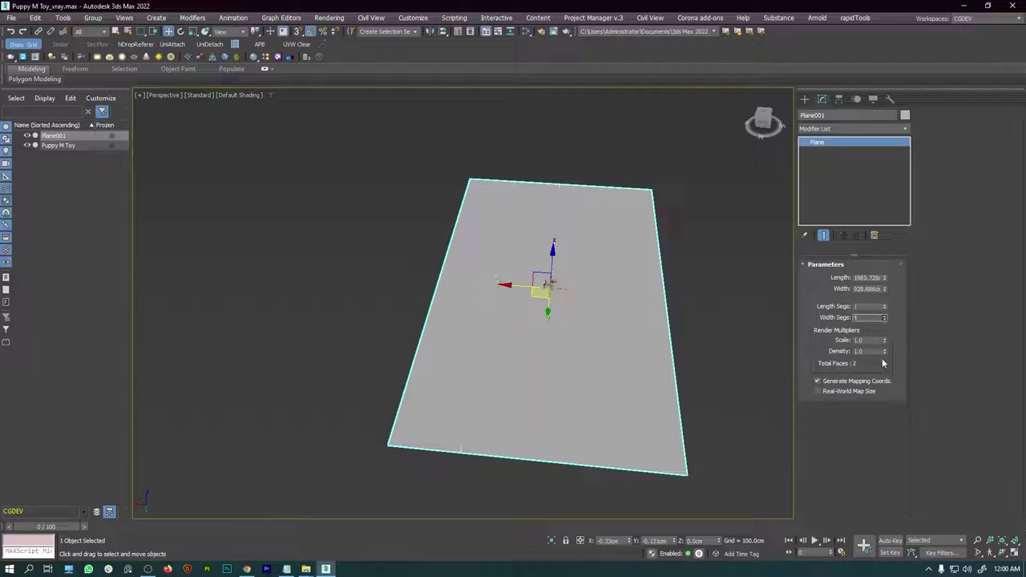
alt+middle_drag(656, 335, 597, 324)
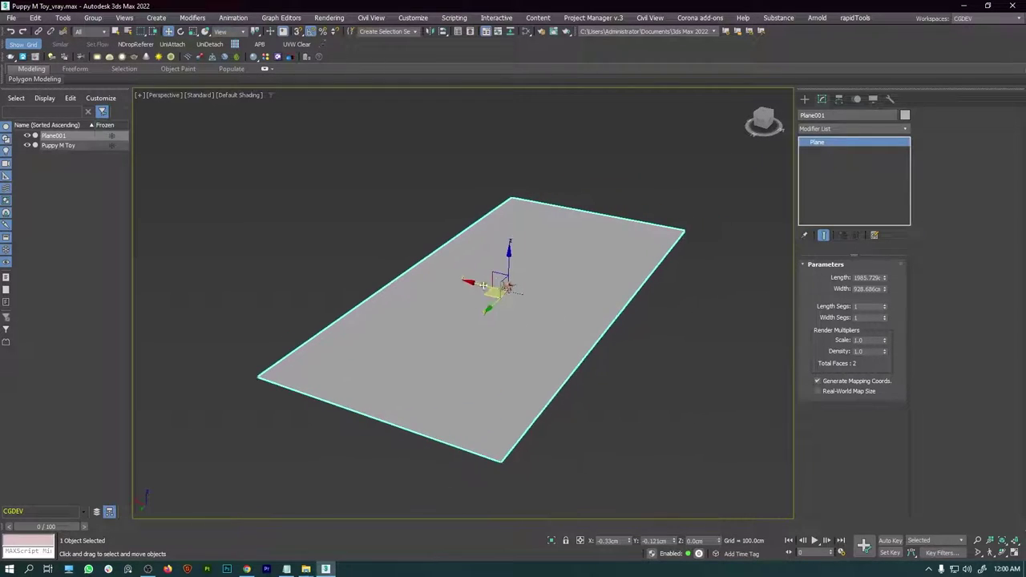
right_click(535, 284)
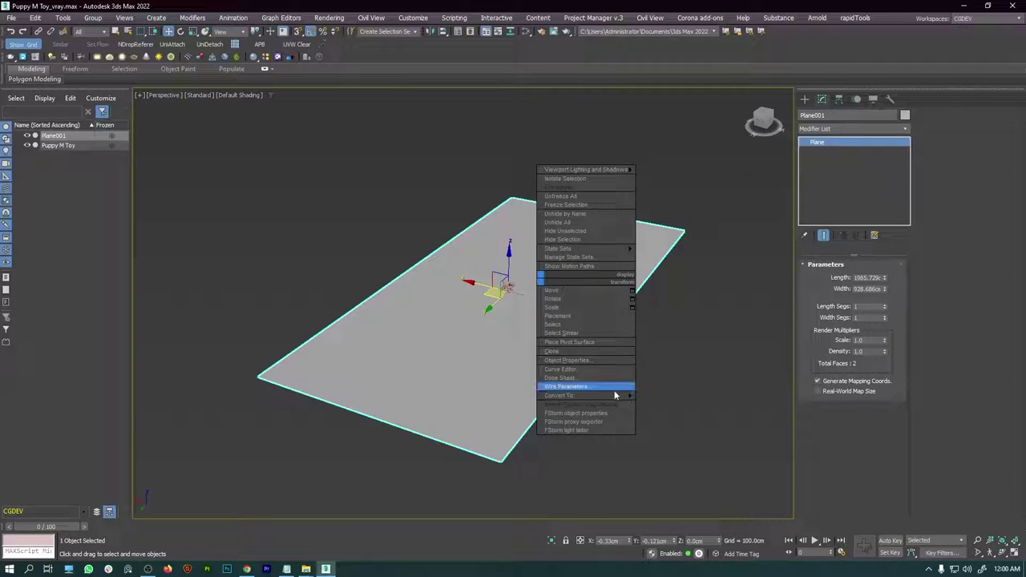
mouse_move(617, 396)
click(699, 404)
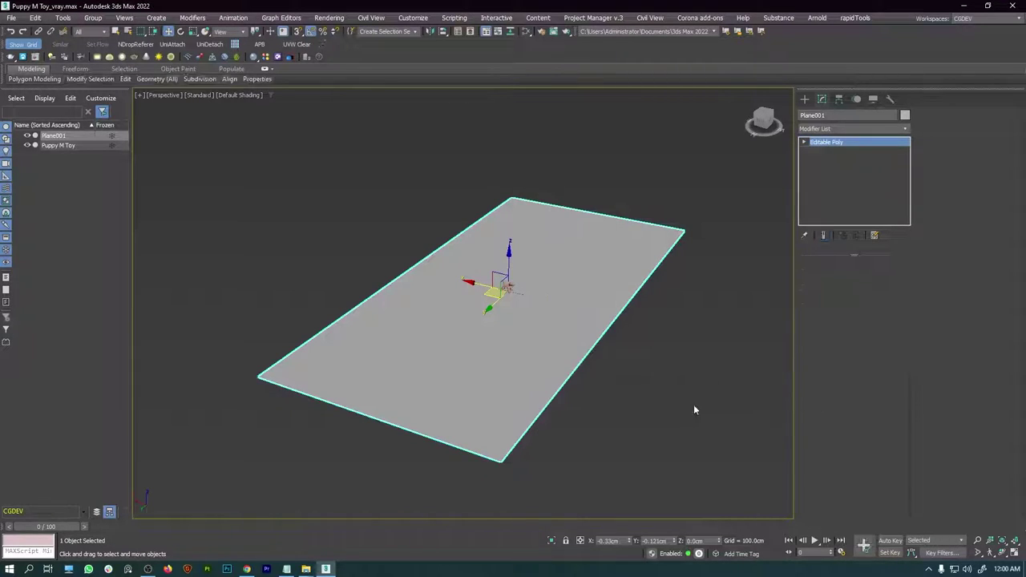
alt+middle_drag(576, 403, 625, 408)
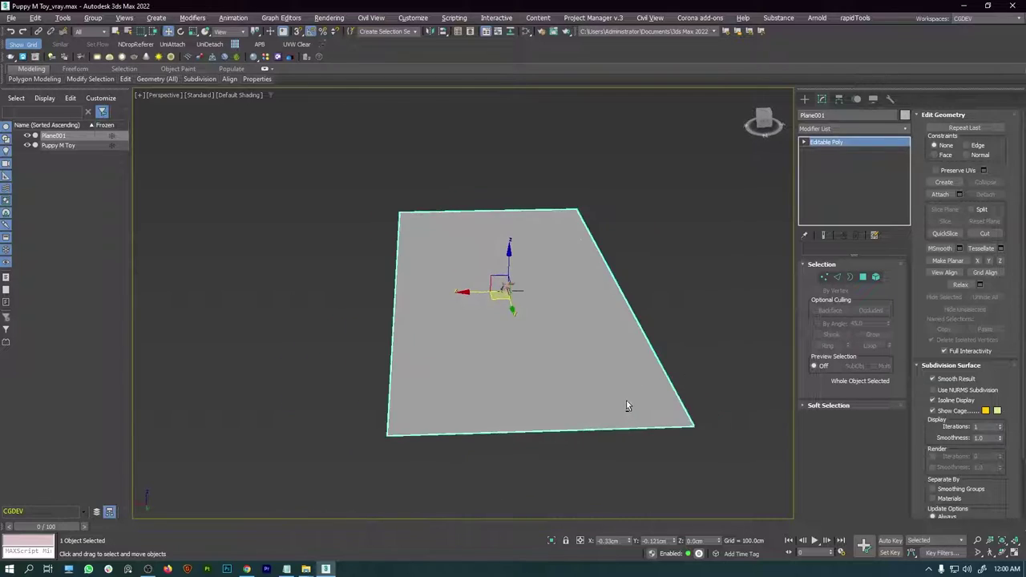
Extend one long edge of the plane straight up to form a back wall about 576 cm high.
click(839, 277)
click(396, 291)
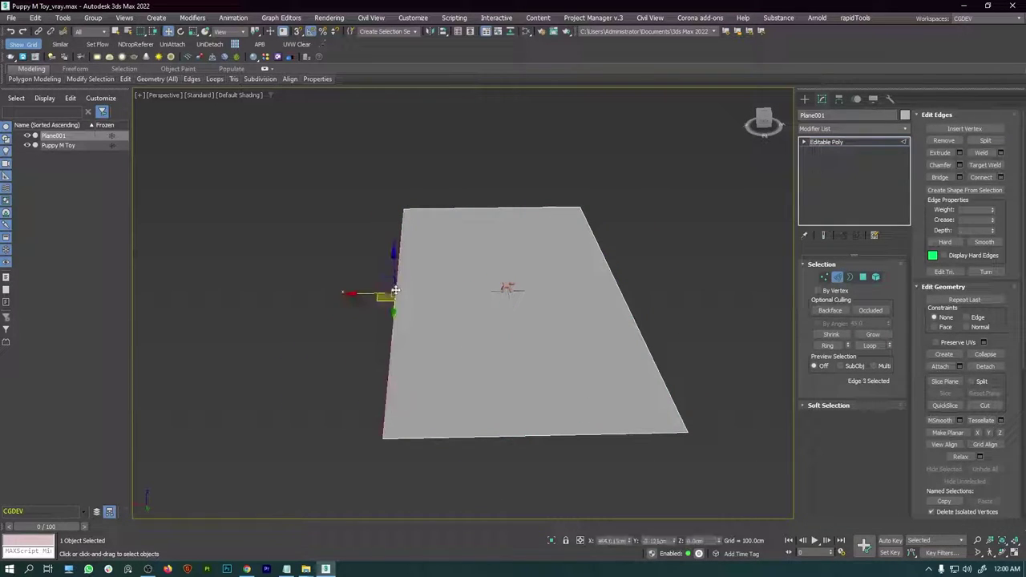
alt+middle_drag(441, 308, 405, 296)
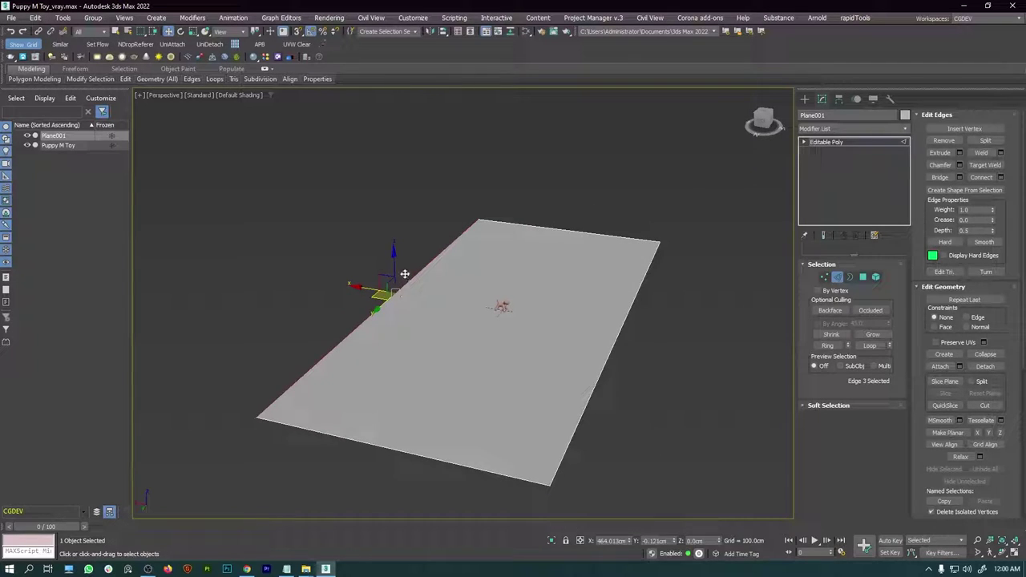
shift+drag(395, 257, 384, 122)
alt+middle_drag(431, 192, 454, 247)
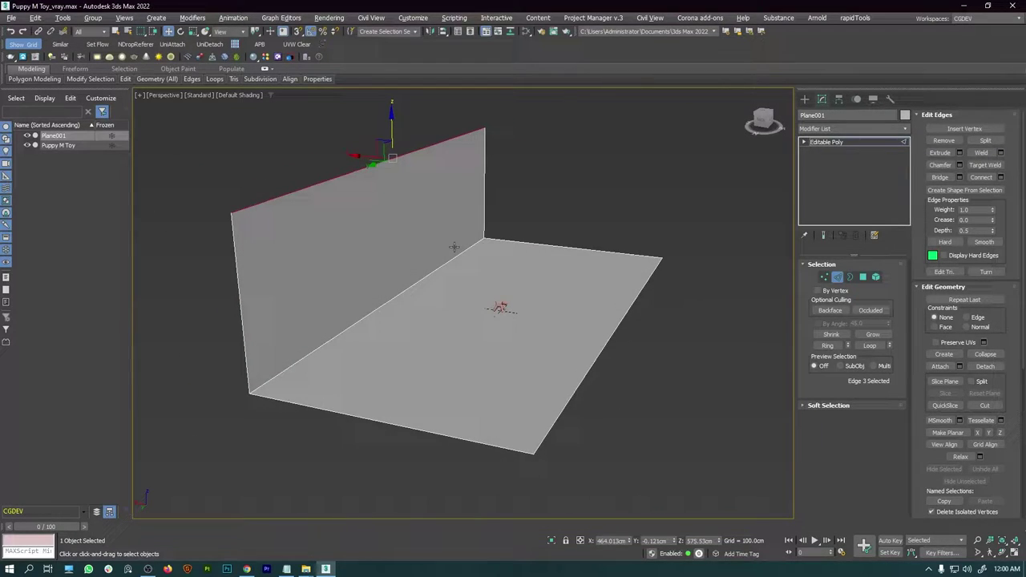
Chamfer the edge between floor and wall by about 79 cm with 2 segments to make a rounded studio backdrop.
click(396, 297)
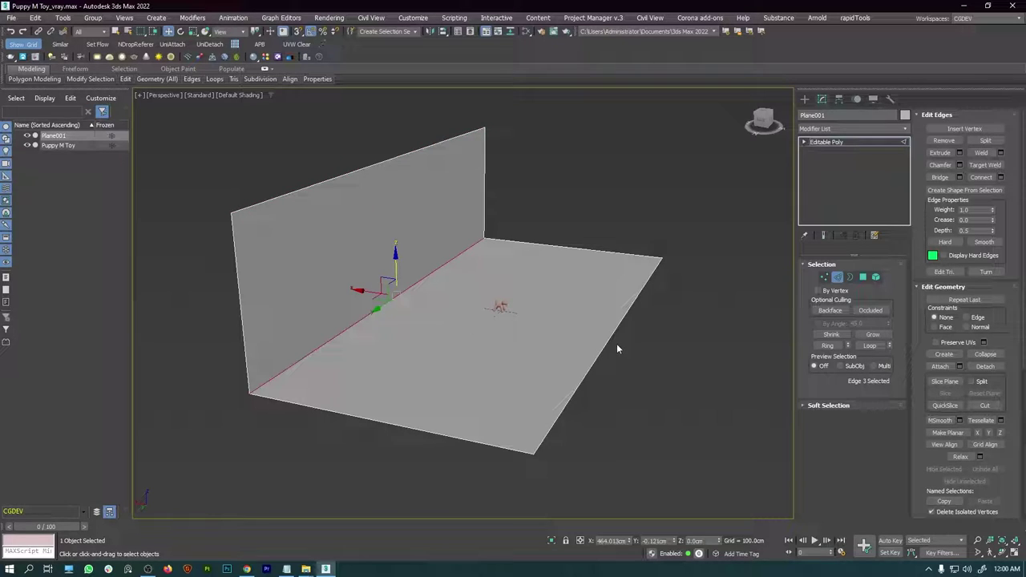
click(960, 166)
drag(472, 326, 450, 79)
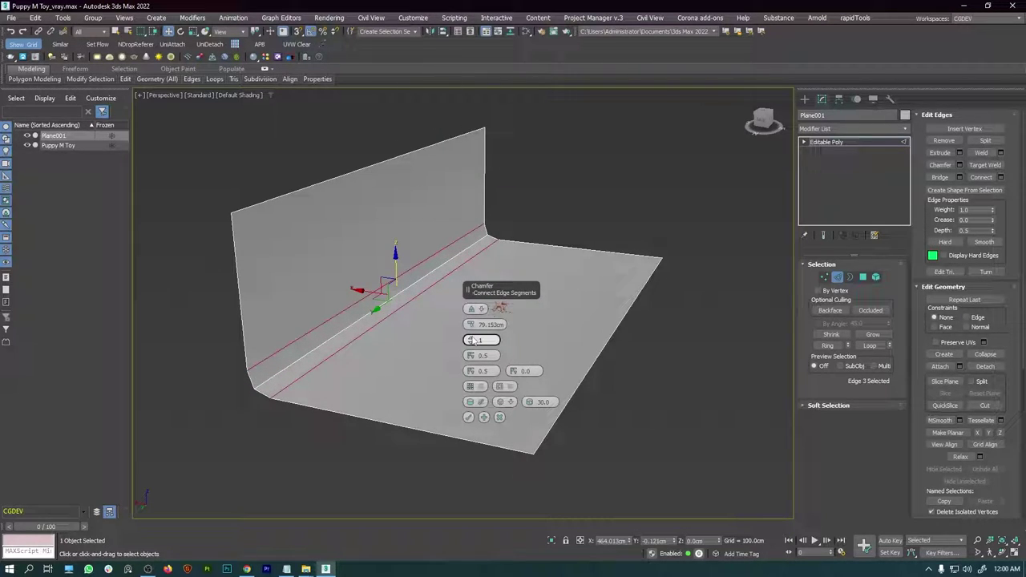
drag(473, 340, 473, 336)
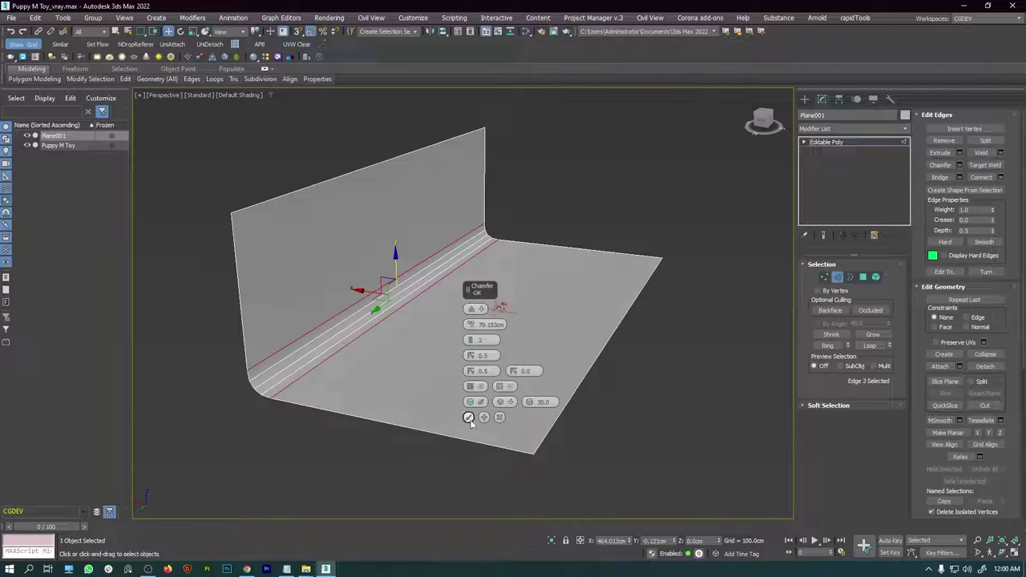
click(469, 418)
click(680, 384)
alt+middle_drag(632, 383, 593, 361)
click(837, 277)
click(664, 233)
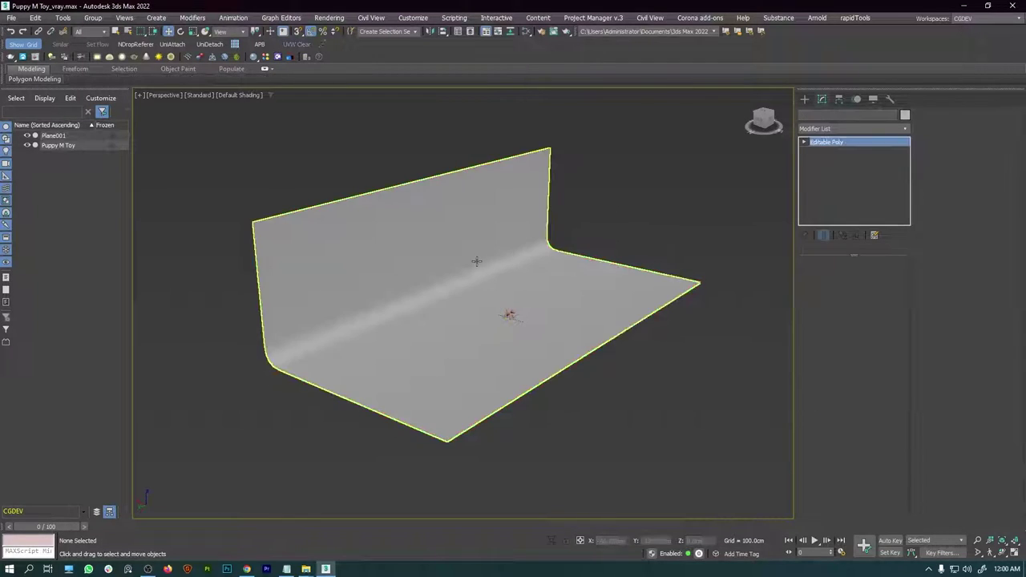
Move the wall-side vertices of the backdrop farther away from the toy along the X axis.
click(477, 262)
alt+middle_drag(479, 273, 491, 289)
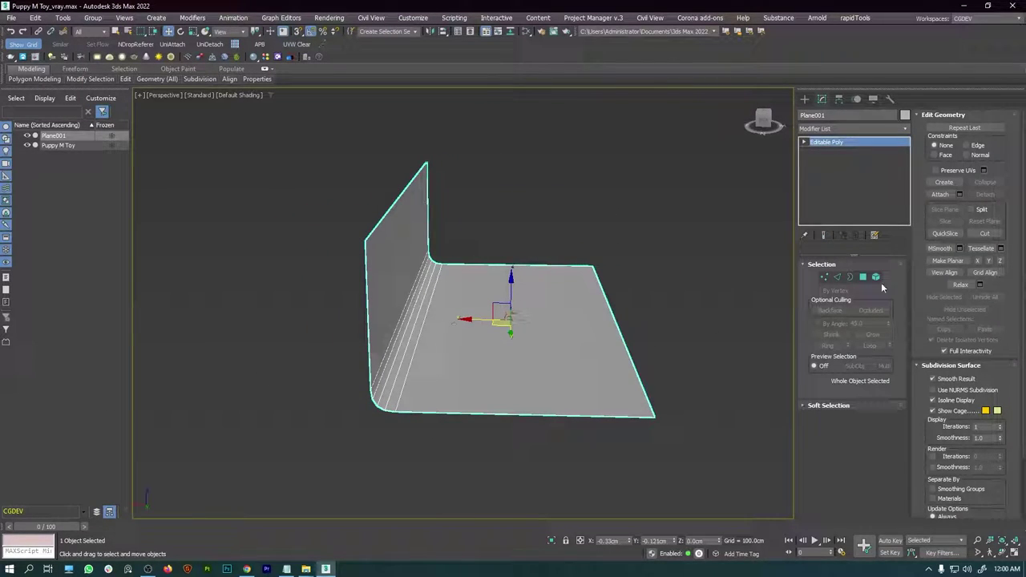
click(824, 276)
drag(395, 337, 464, 443)
drag(373, 290, 329, 284)
click(824, 277)
click(651, 215)
alt+middle_drag(651, 215, 550, 346)
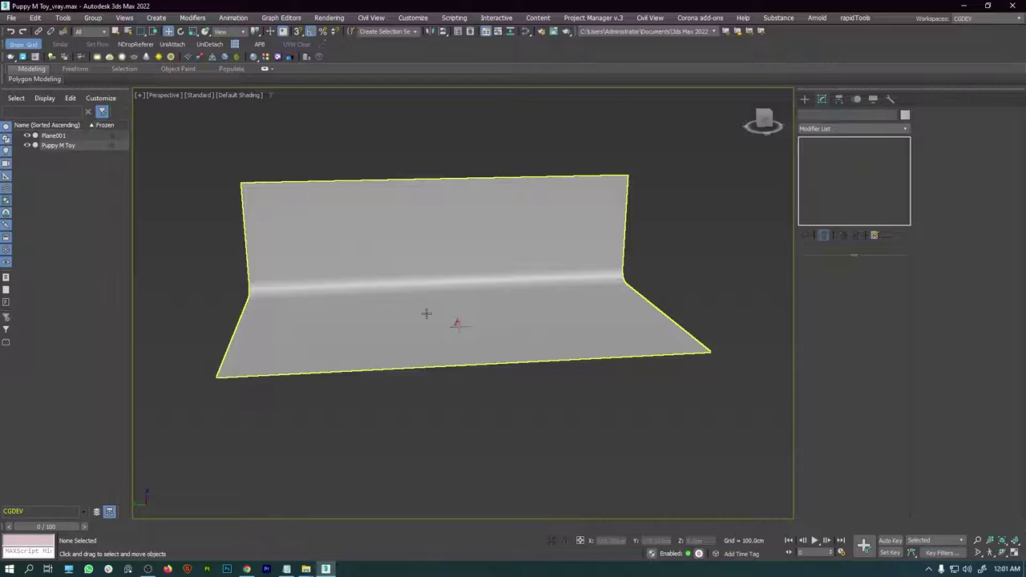
Place a VRayPhysicalCamera in a maximized Front view, facing the toy with a target distance of about 297 cm.
key(alt+w)
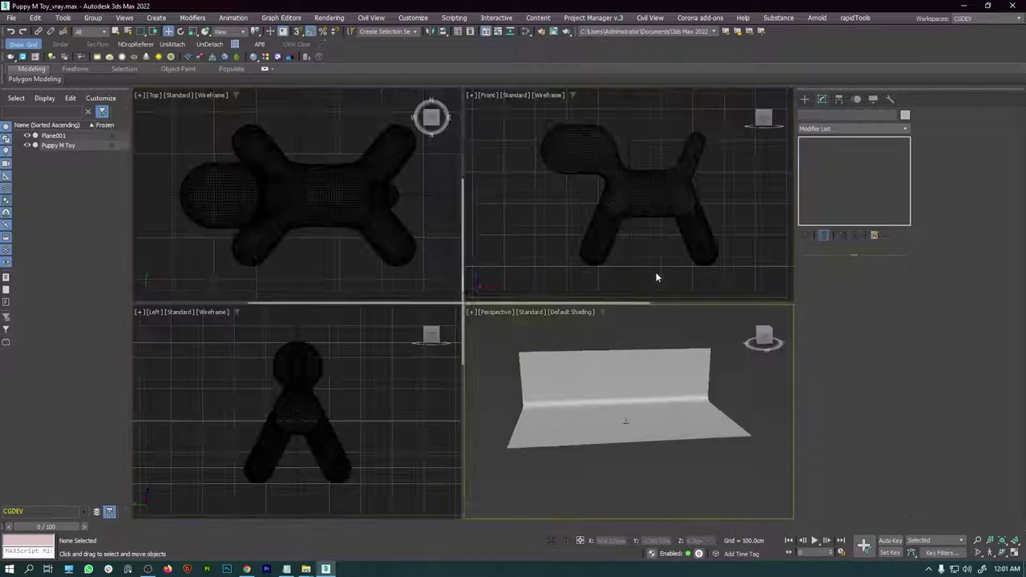
key(alt+w)
scroll(529, 300, down, 8)
middle_drag(529, 299, 552, 303)
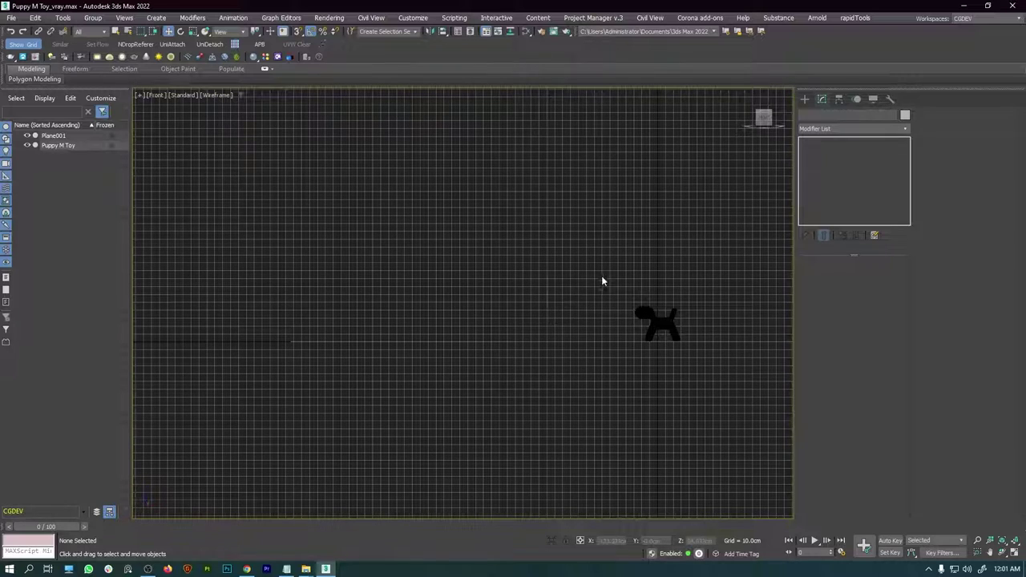
click(805, 99)
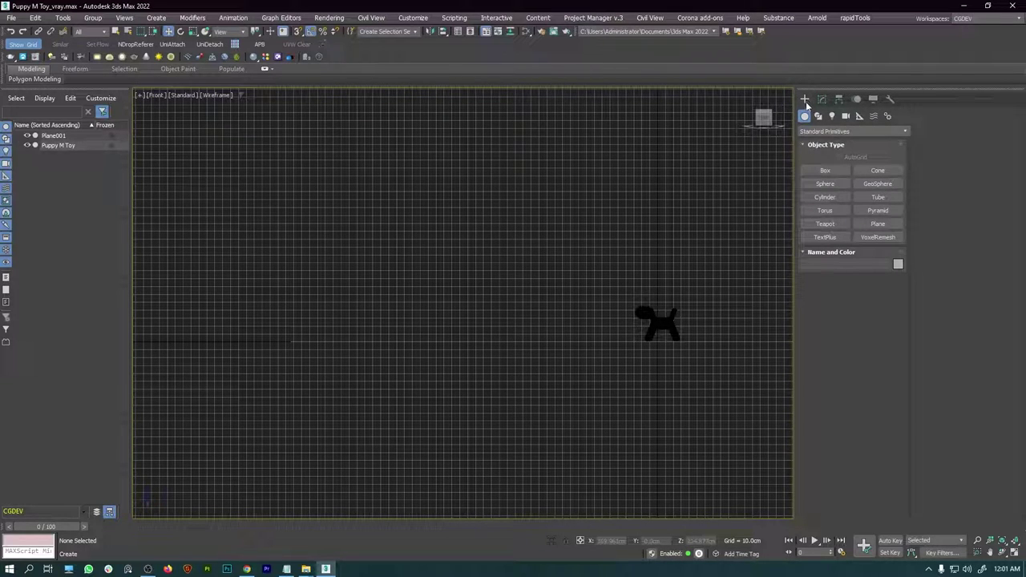
click(847, 116)
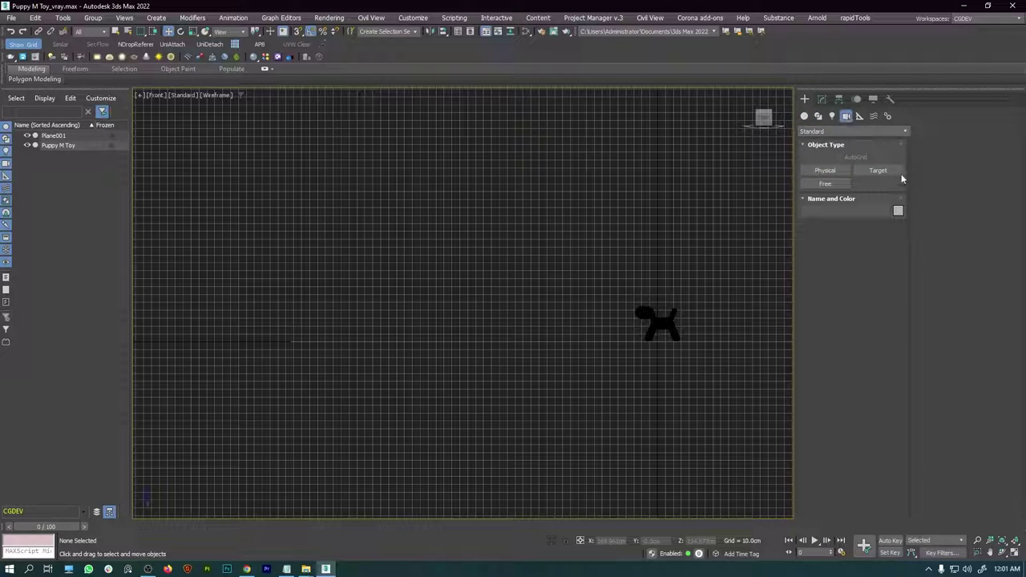
click(841, 132)
click(809, 161)
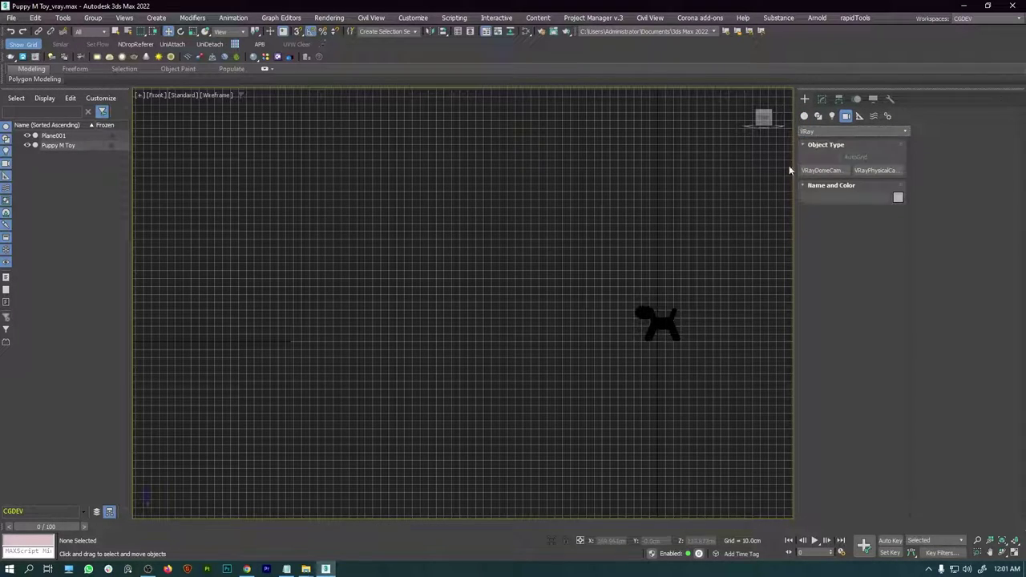
click(878, 171)
middle_drag(394, 337, 435, 337)
drag(241, 313, 471, 305)
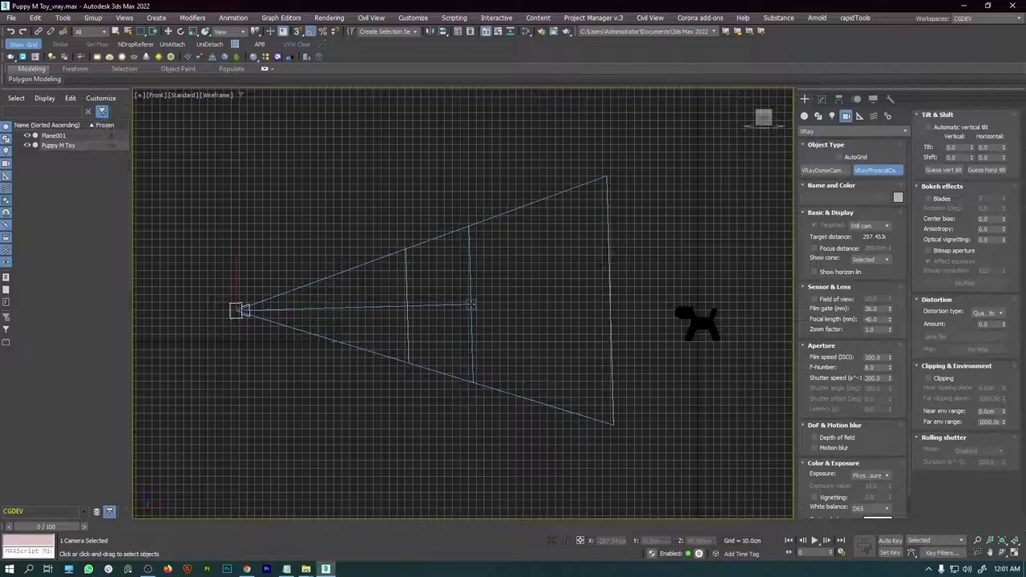
key(w)
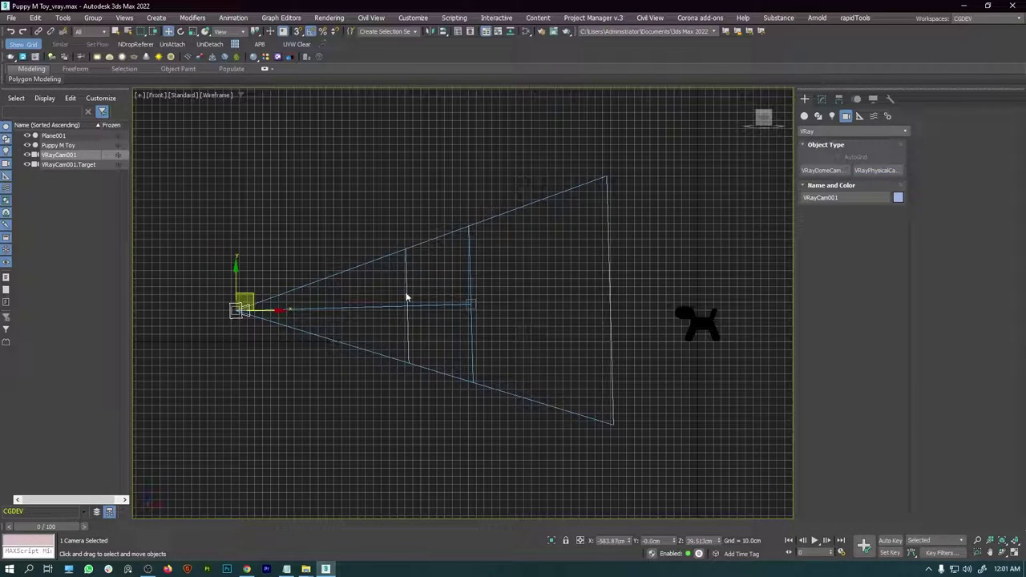
Switch the Front viewport to the view through VRayCam001.
click(155, 95)
mouse_move(173, 107)
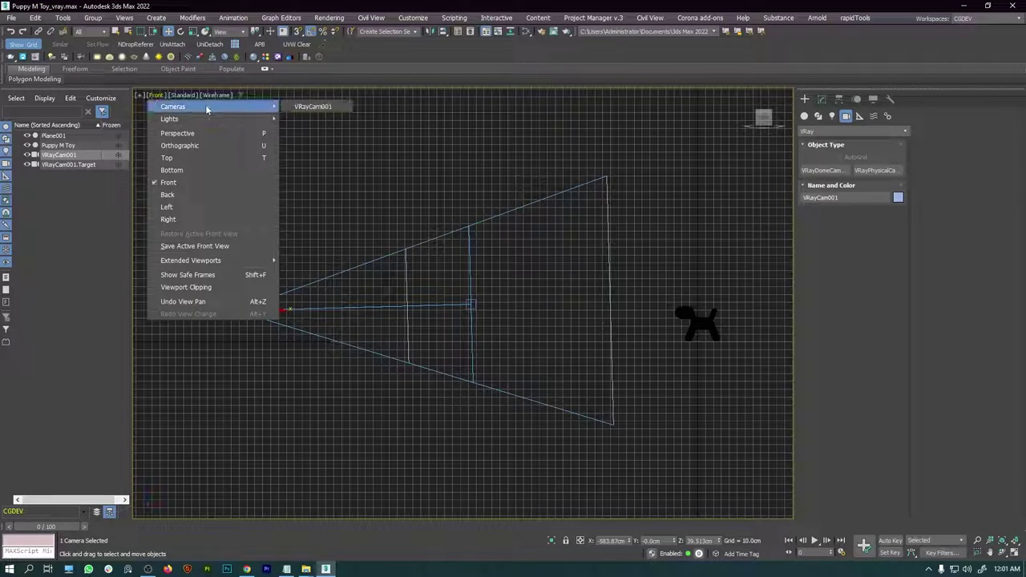
click(321, 108)
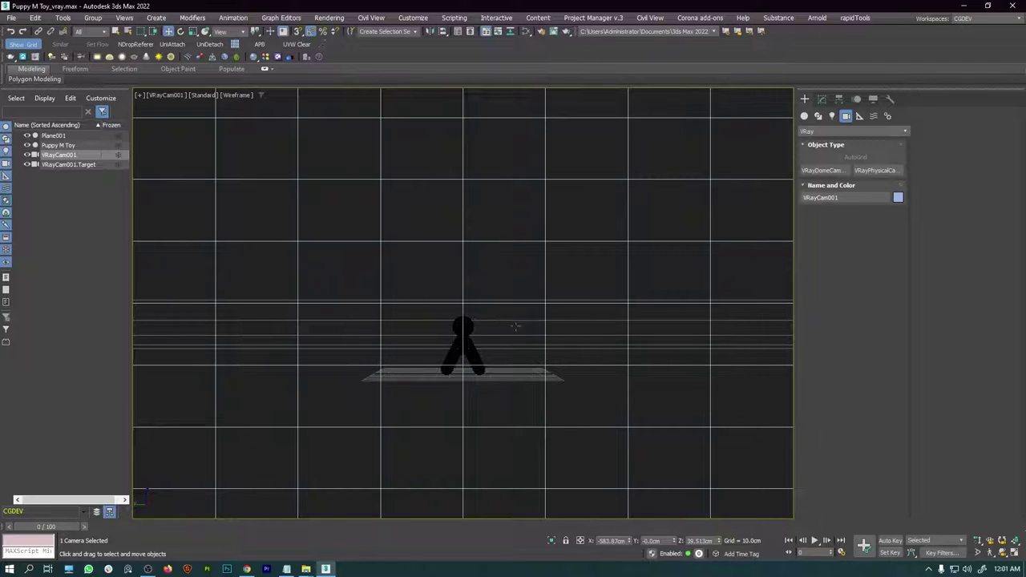
Switch the VRayCam001 view to Default Shading.
click(238, 96)
click(258, 106)
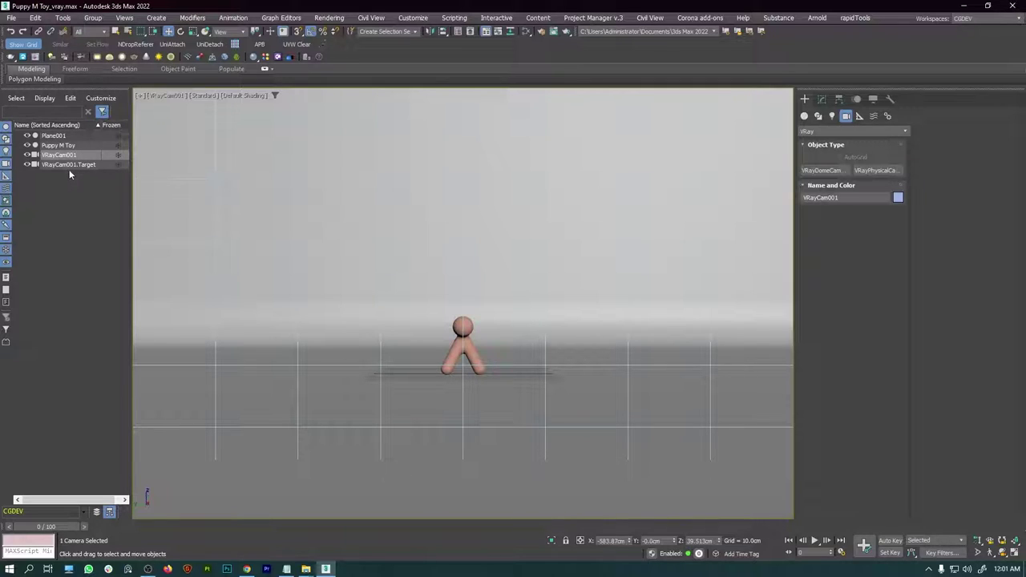
Scale the Puppy M Toy up uniformly to several times its size and rotate it -135 degrees about the Z axis.
click(456, 345)
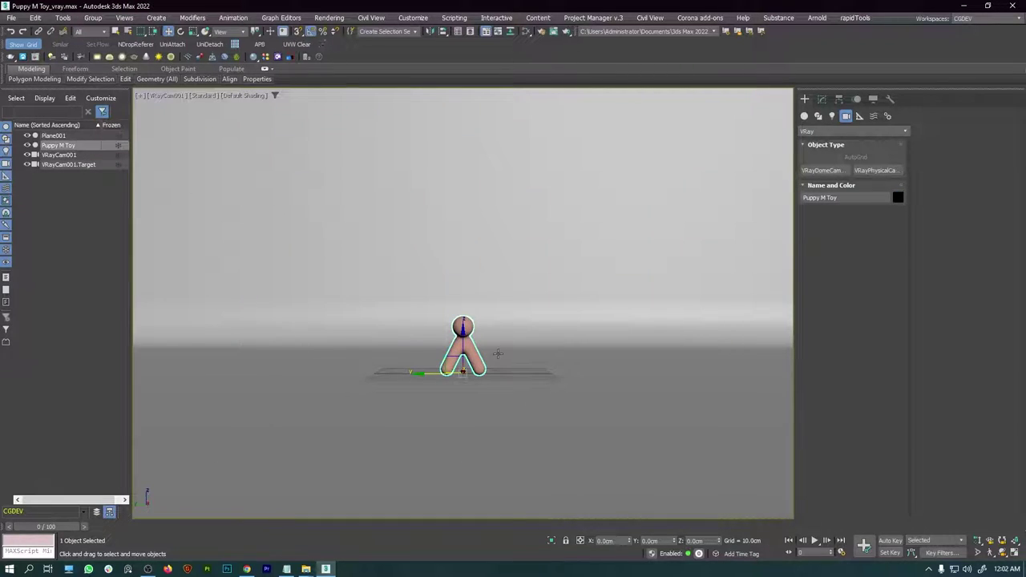
key(r)
drag(445, 386, 362, 280)
key(e)
drag(442, 376, 470, 374)
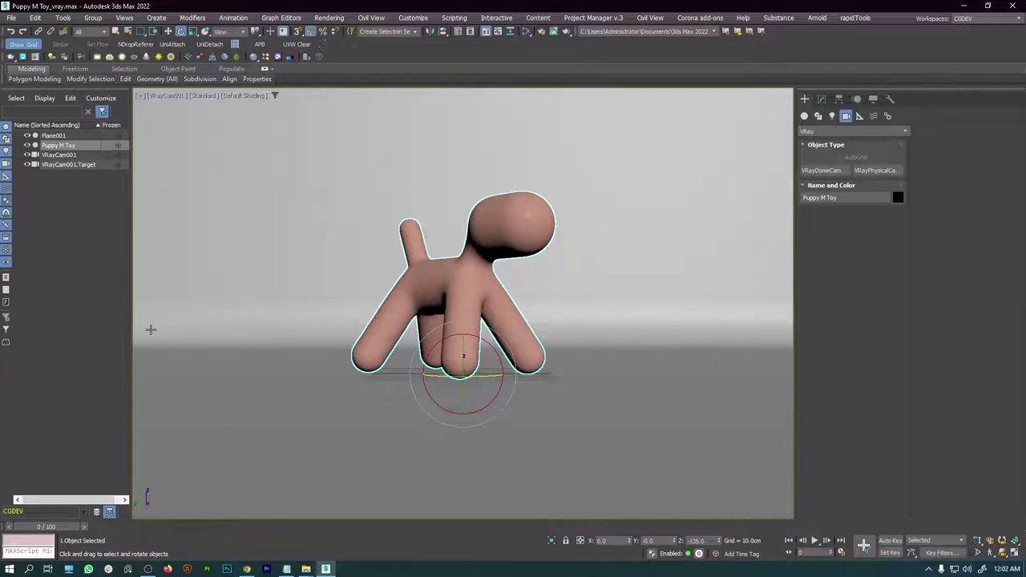
Set the film gate of VRayCam001 to 10 mm.
click(71, 155)
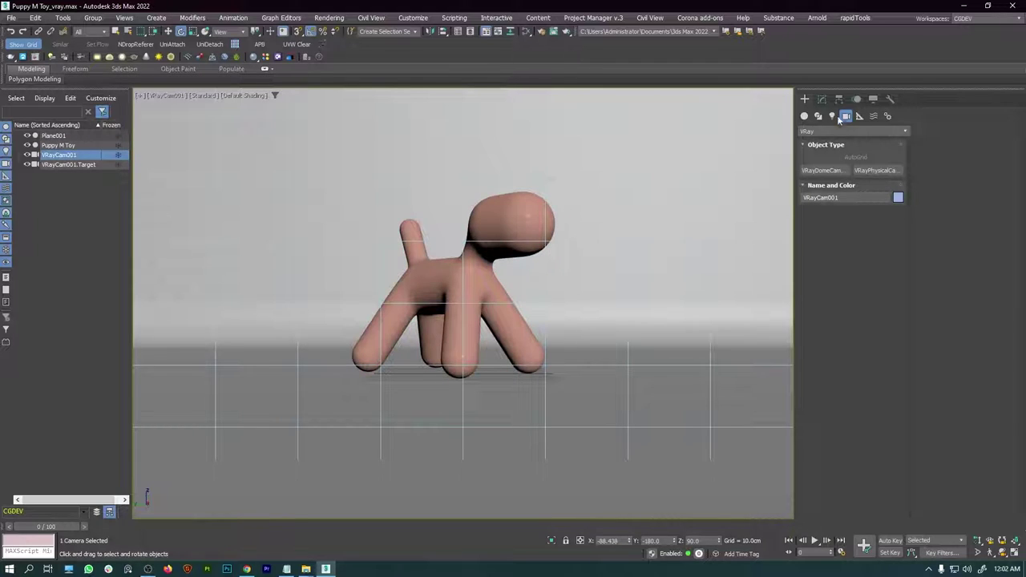
click(823, 99)
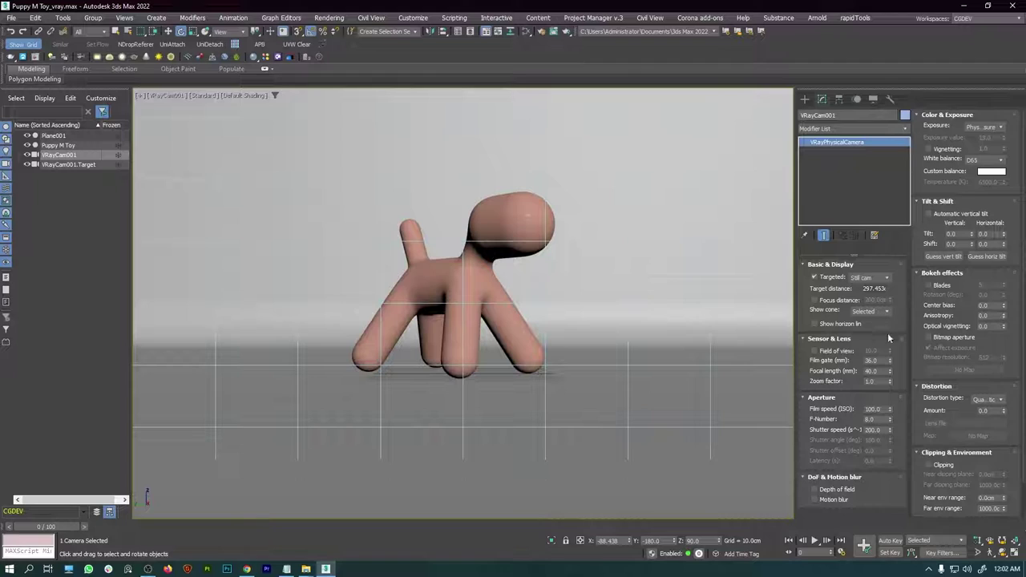
double_click(873, 361)
key(Return)
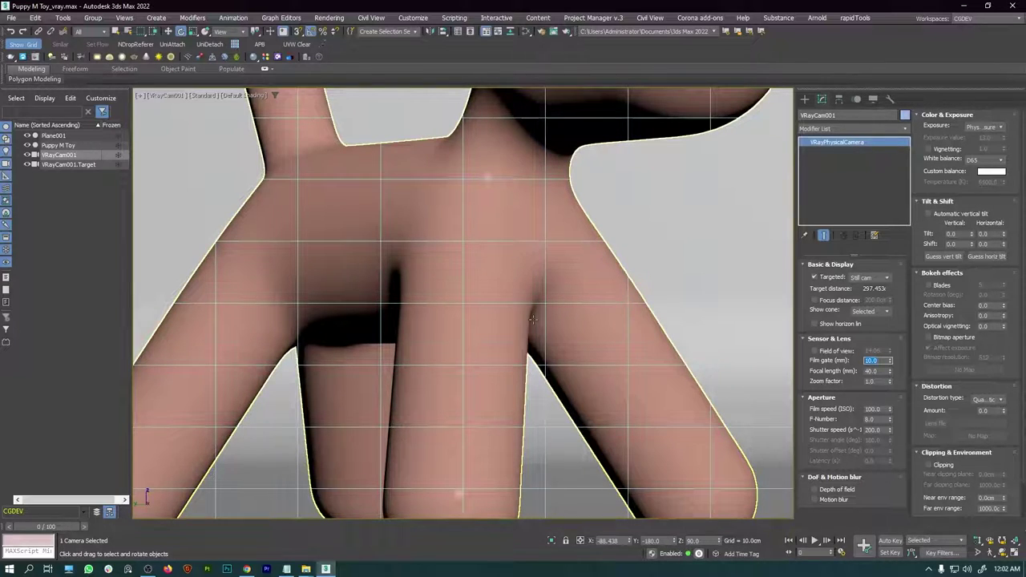
Move VRayCam001 away from the toy to a target distance of about 643 cm and raise the camera framing to center the toy.
click(500, 283)
key(alt+w)
click(623, 417)
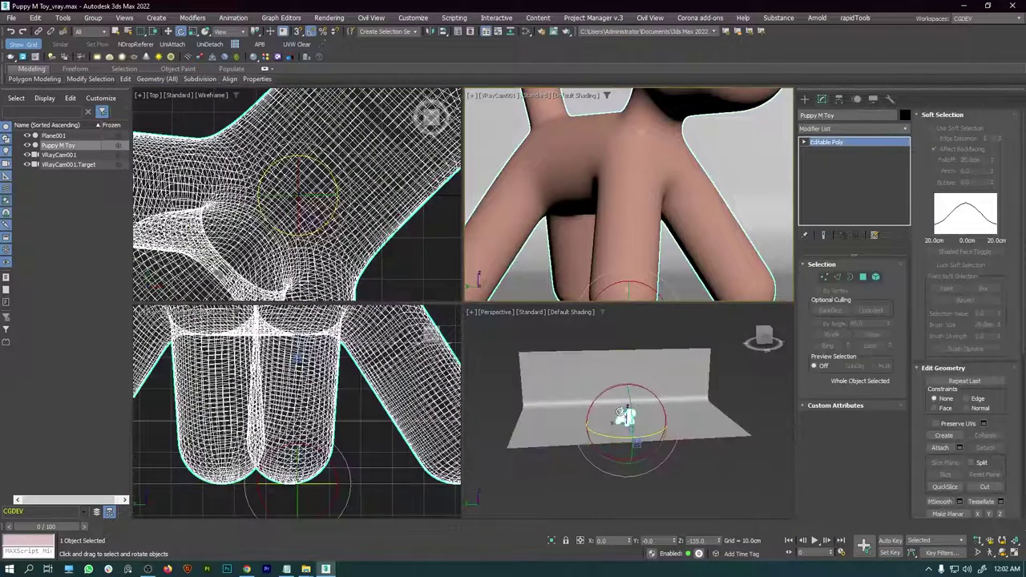
key(alt+w)
alt+middle_drag(586, 397, 541, 338)
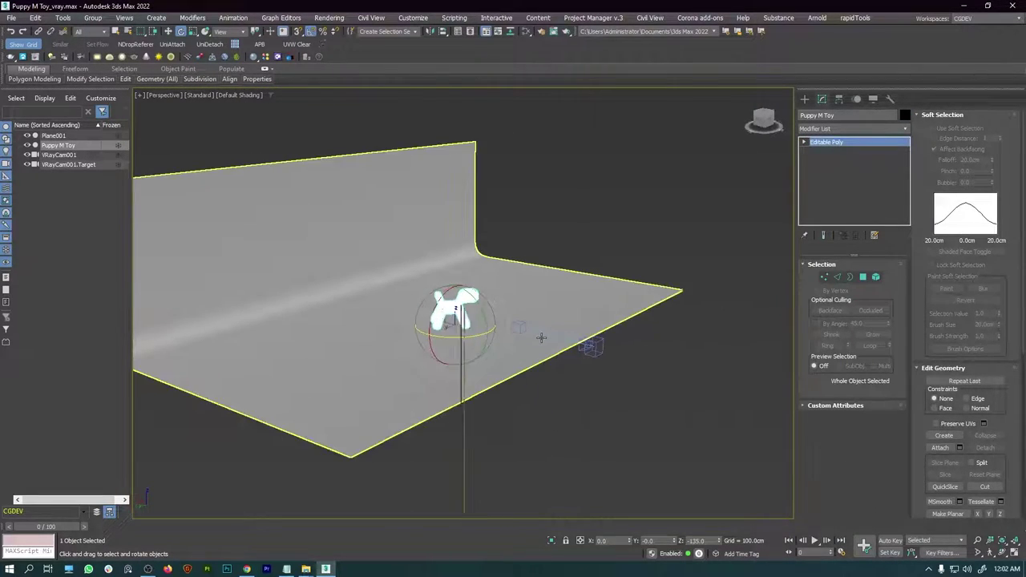
key(alt+w)
scroll(620, 366, down, 3)
click(727, 439)
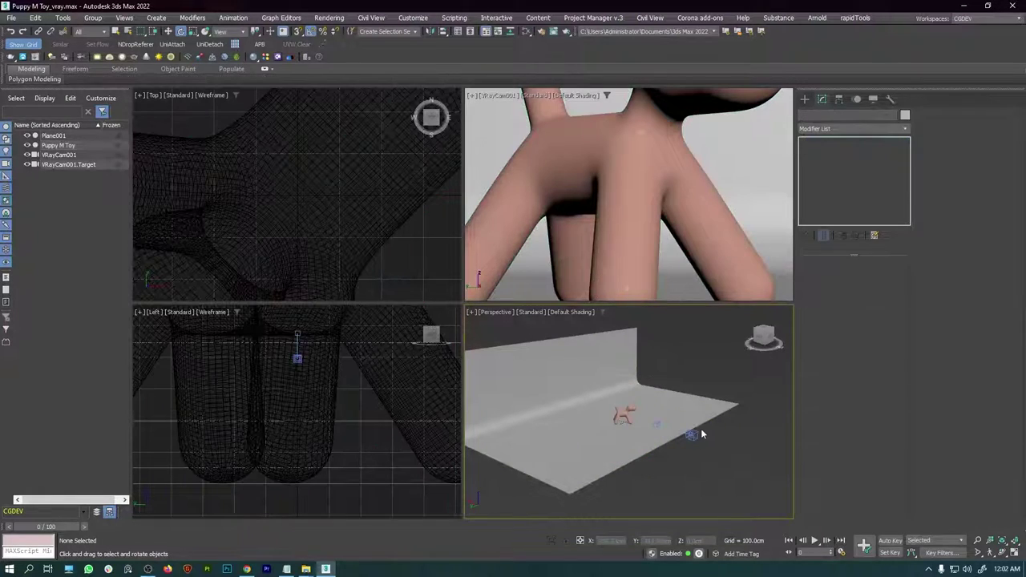
click(691, 434)
key(w)
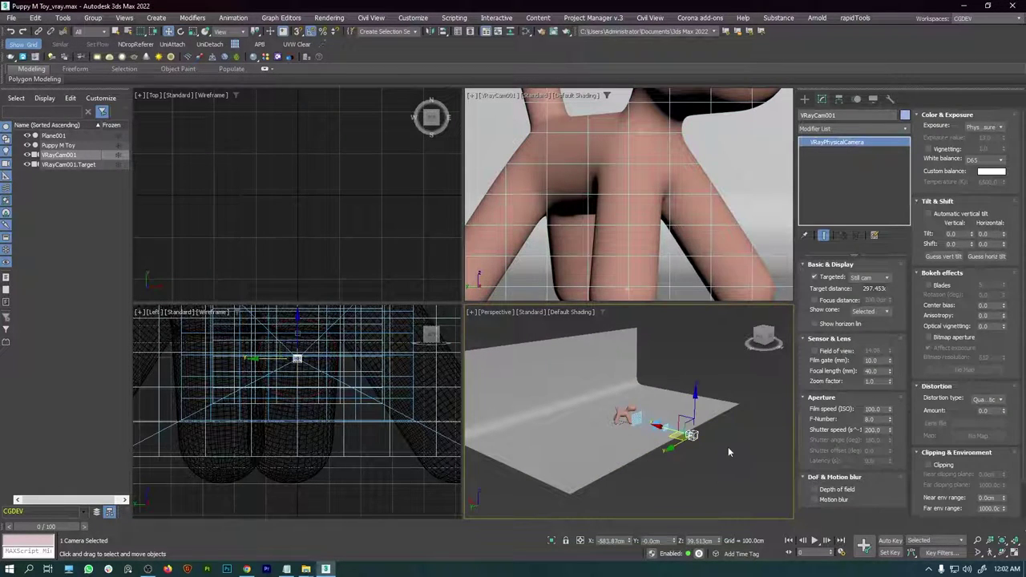
drag(672, 430, 710, 443)
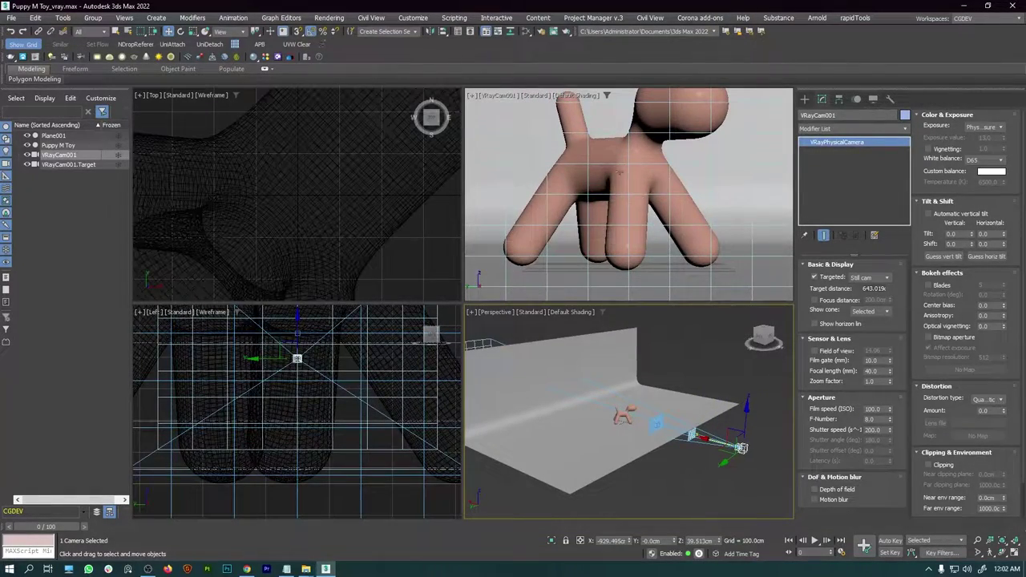
key(alt+w)
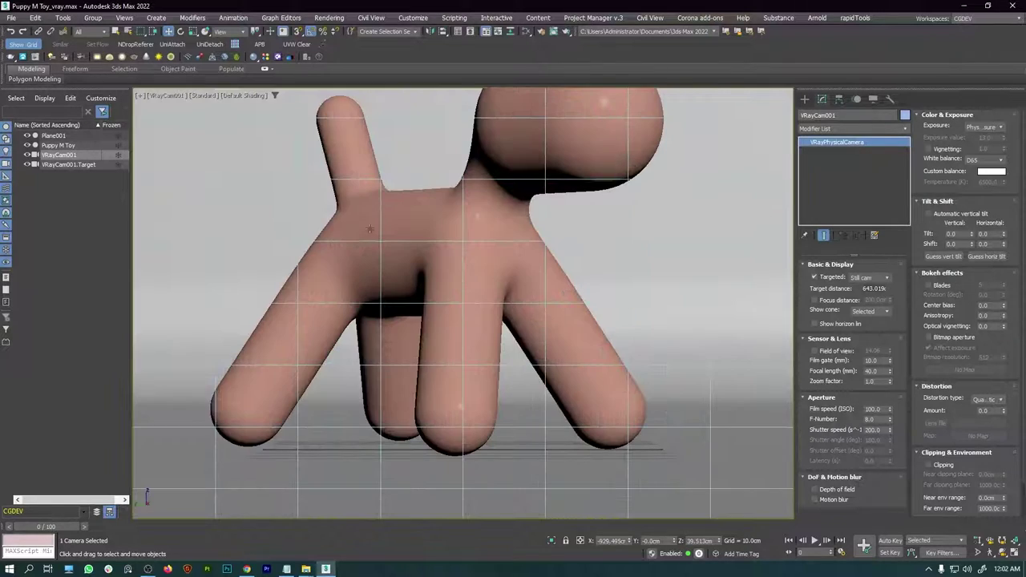
middle_drag(479, 229, 492, 298)
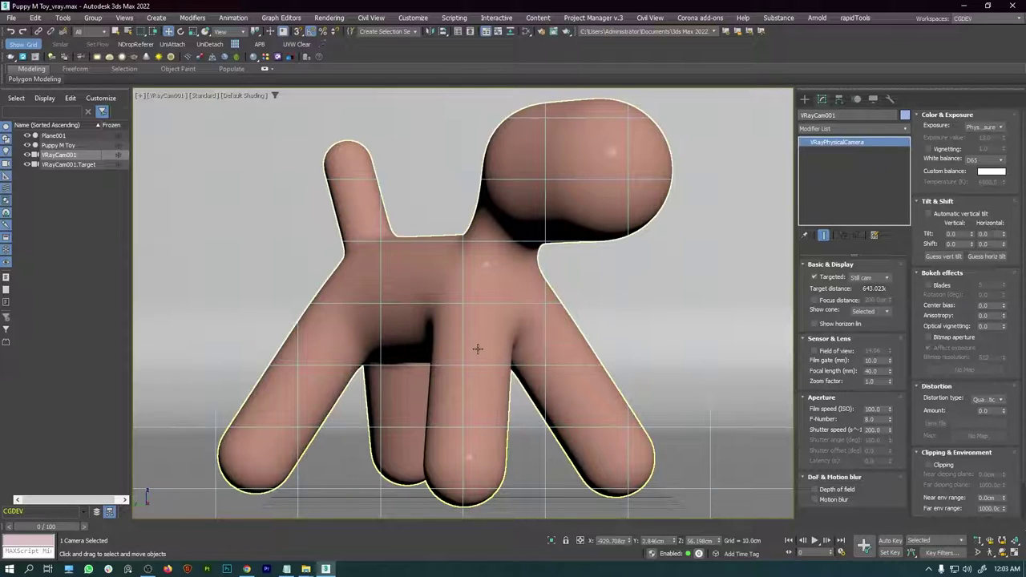
Set the render output size to HDTV (video) at 1920x1080 and show safe frames in the camera view.
click(542, 33)
drag(214, 135, 667, 117)
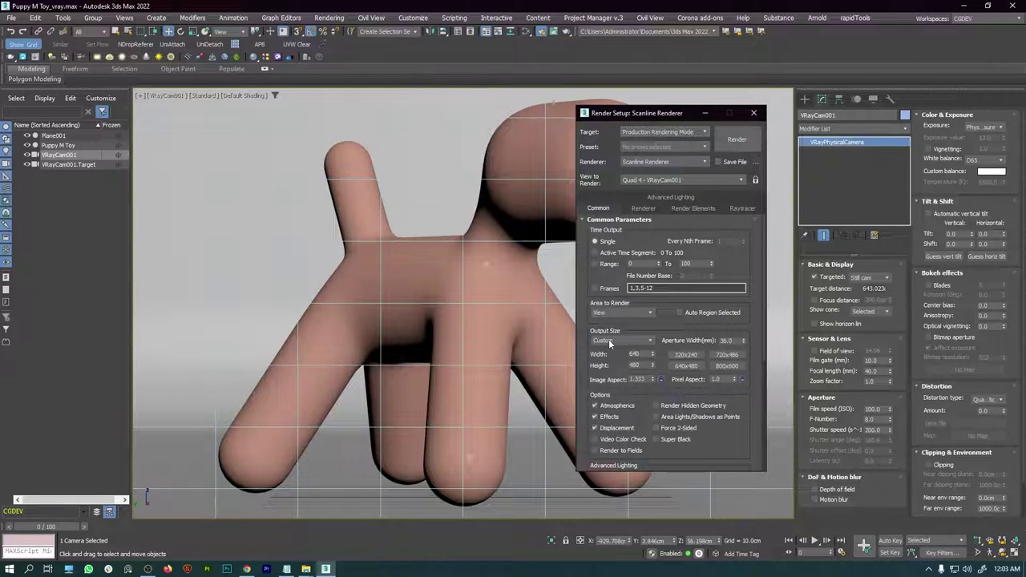
double_click(641, 355)
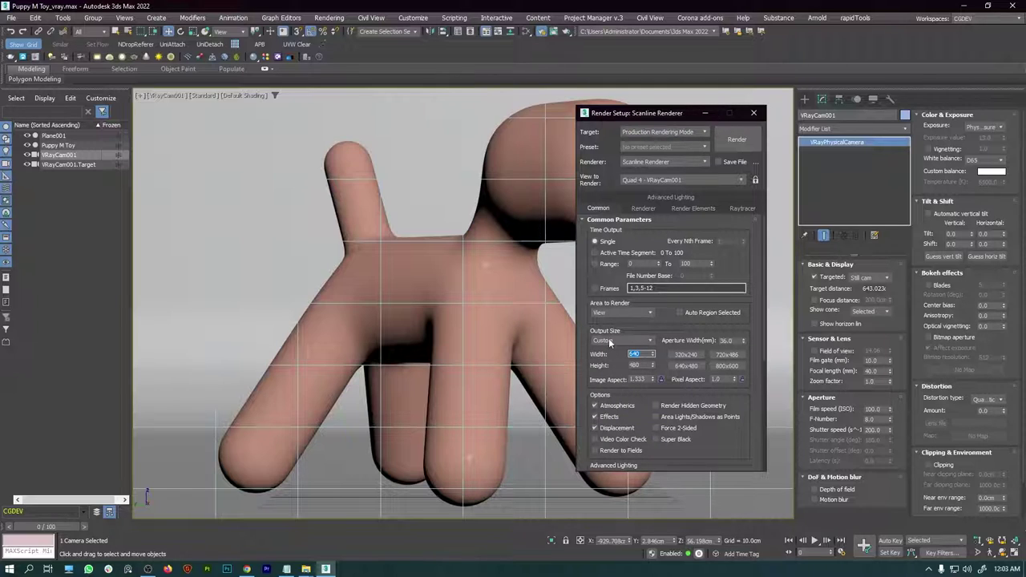
click(609, 341)
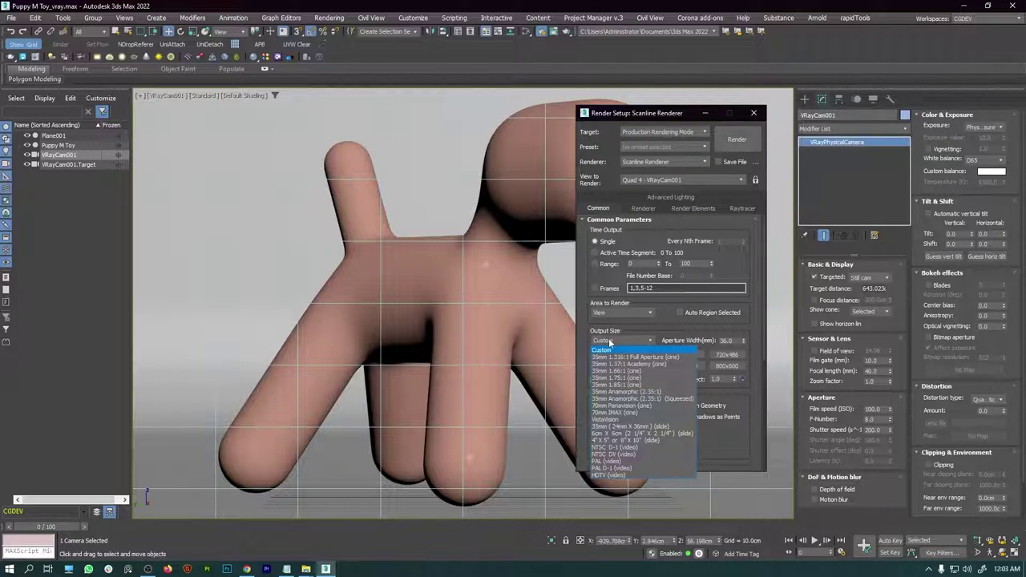
click(610, 477)
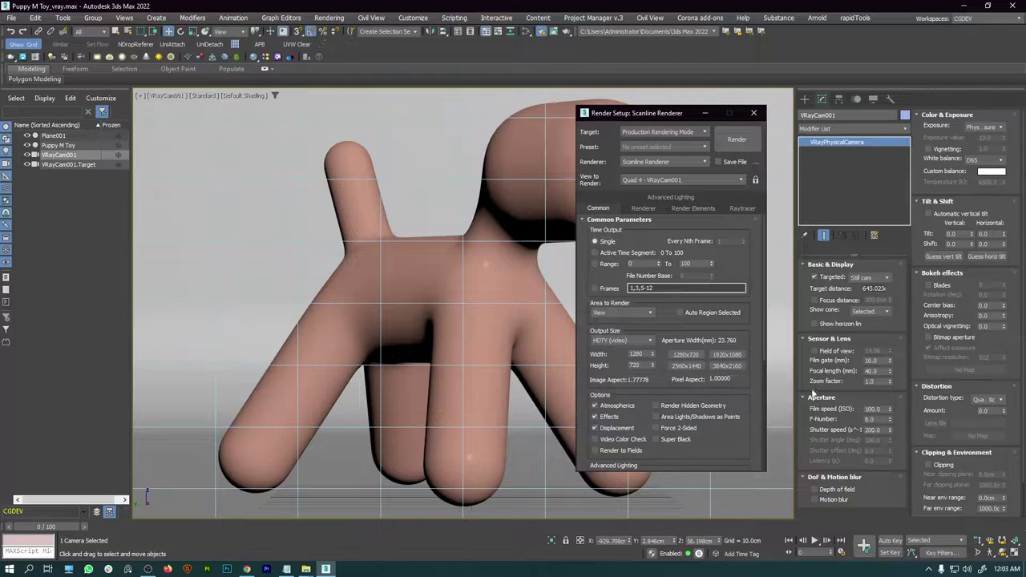
click(726, 355)
click(754, 114)
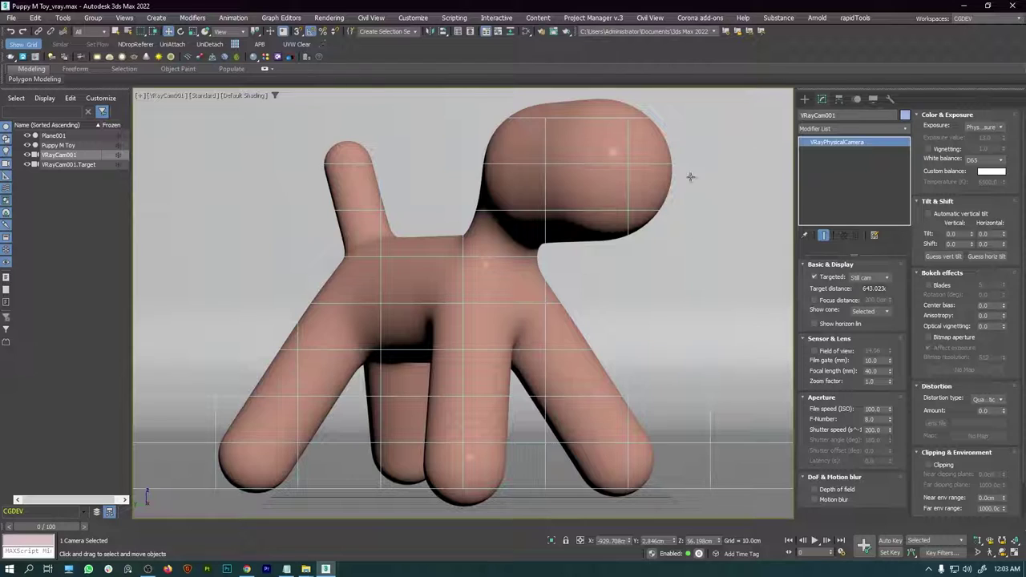
click(163, 95)
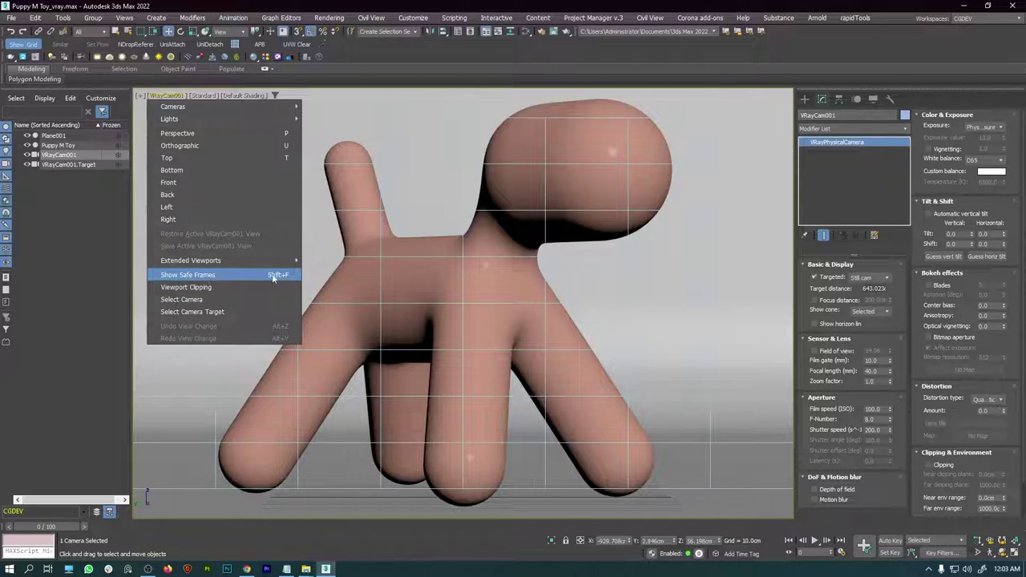
click(246, 275)
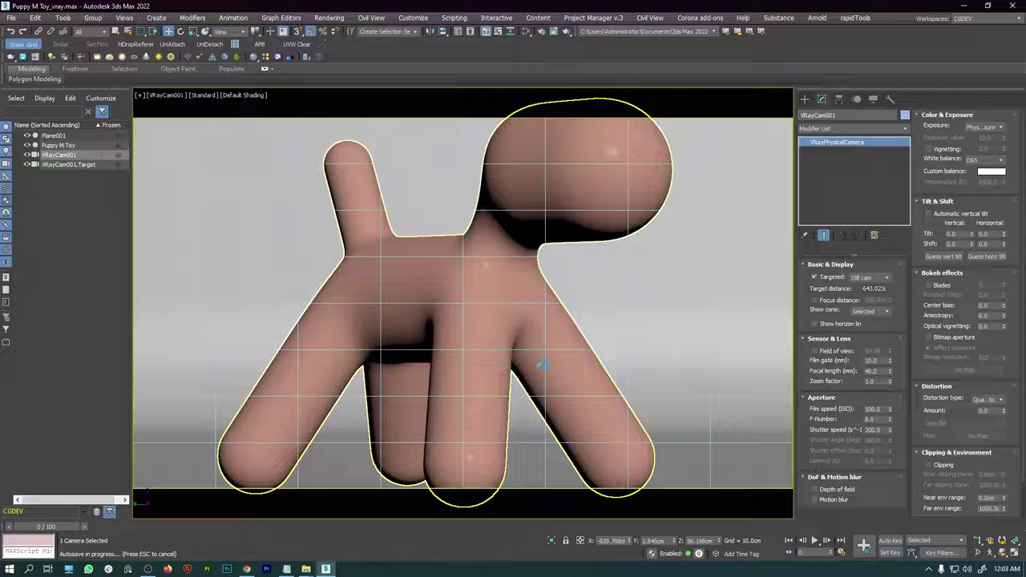
Move VRayCam001 farther back along the X axis to a target distance of about 817 cm, fitting the toy inside the safe frame.
click(532, 364)
key(alt+w)
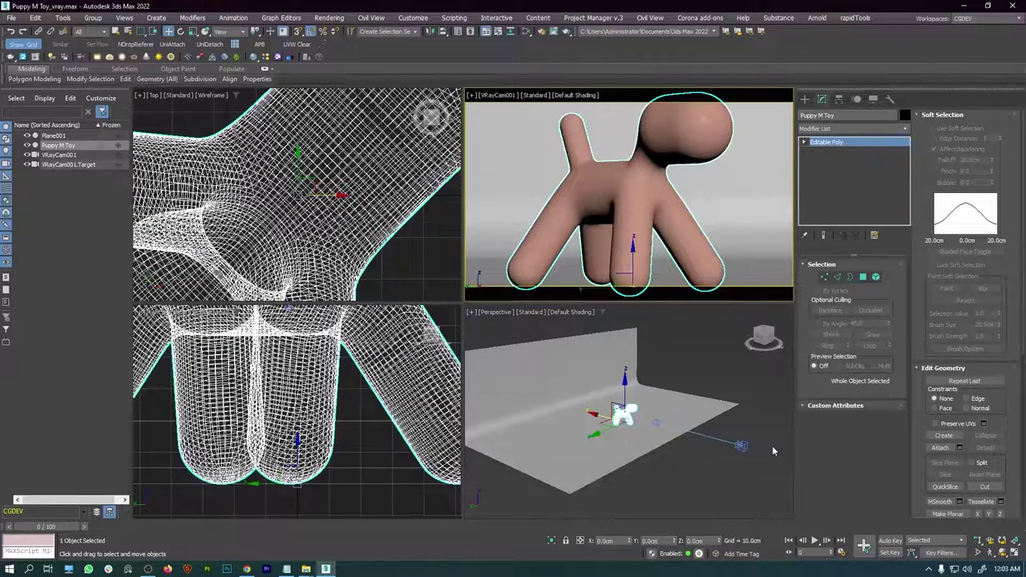
click(739, 448)
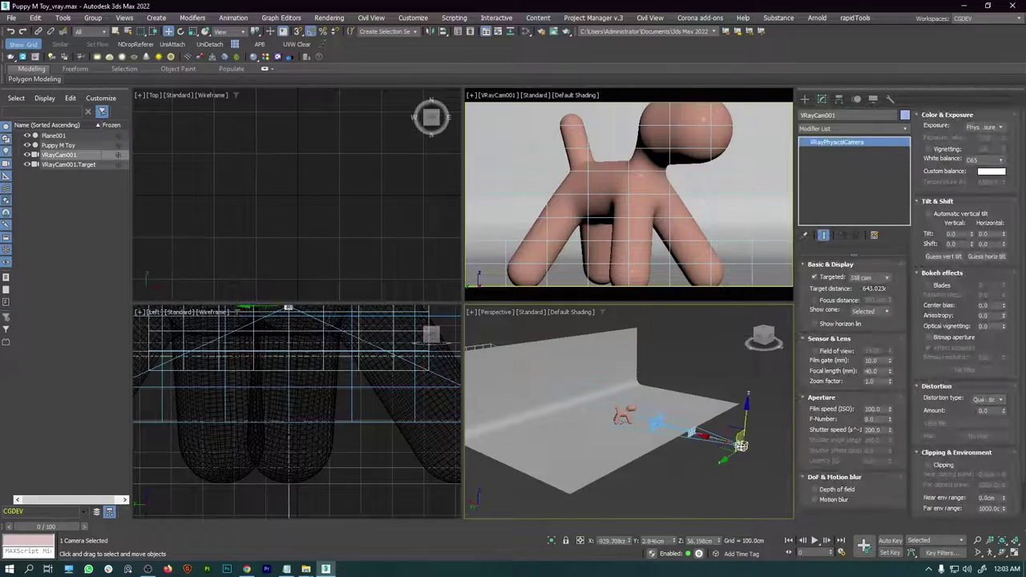
drag(705, 437, 740, 444)
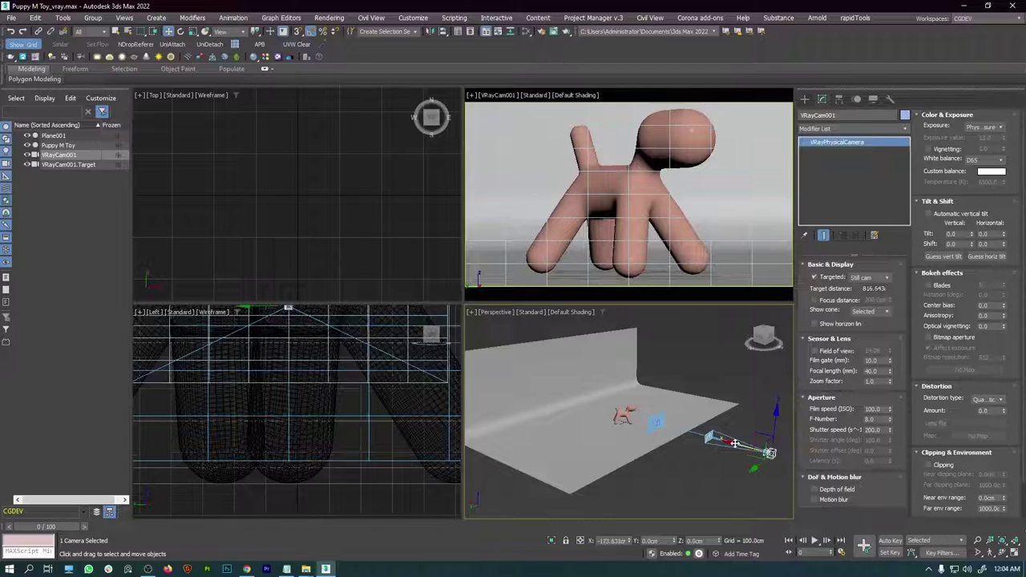
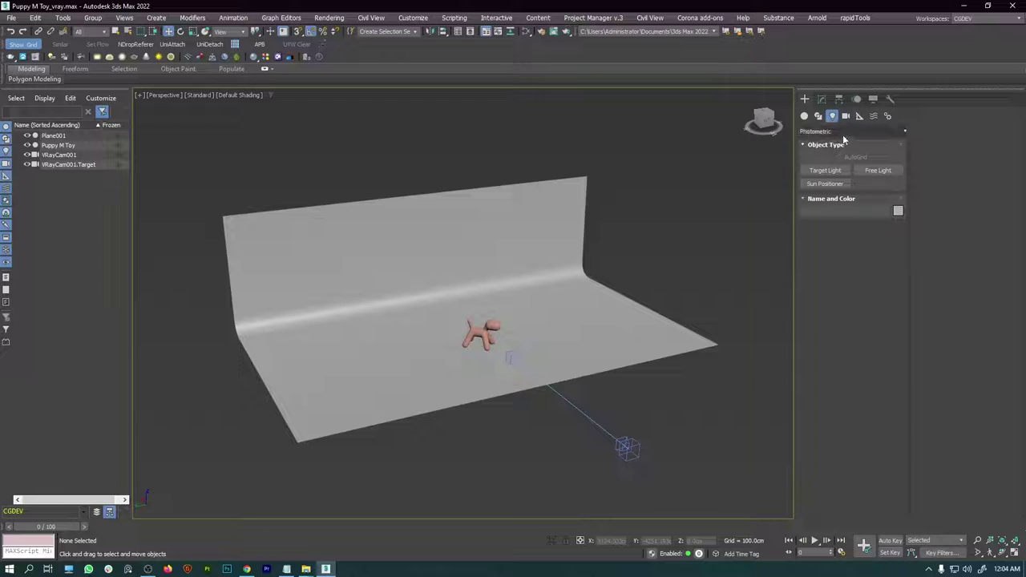
Create a plane-type VRayLight about 213 by 261 cm around the toy in the Top view.
click(840, 132)
click(808, 171)
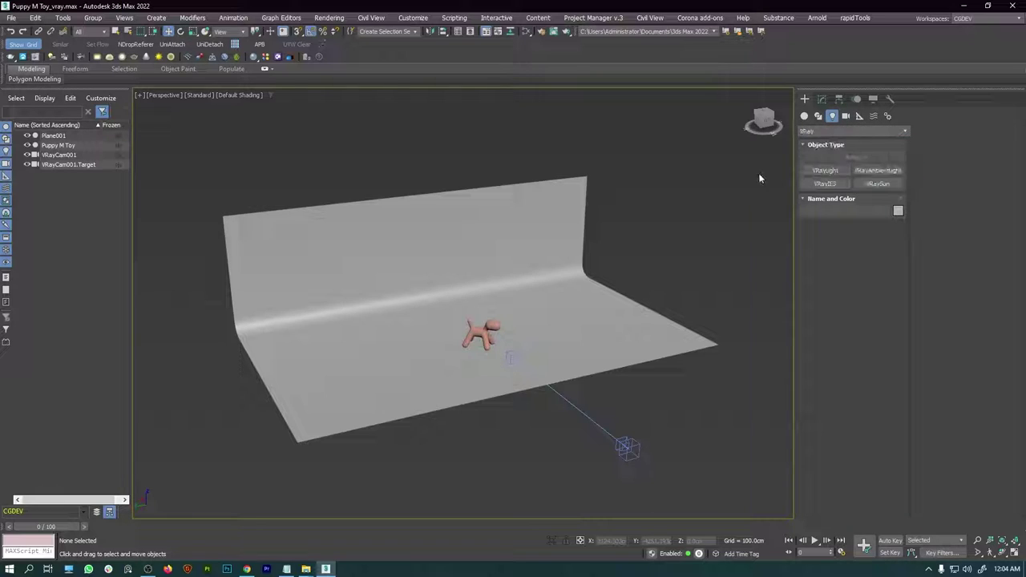
click(819, 171)
middle_drag(406, 334, 474, 328)
scroll(468, 334, down, 2)
key(alt+w)
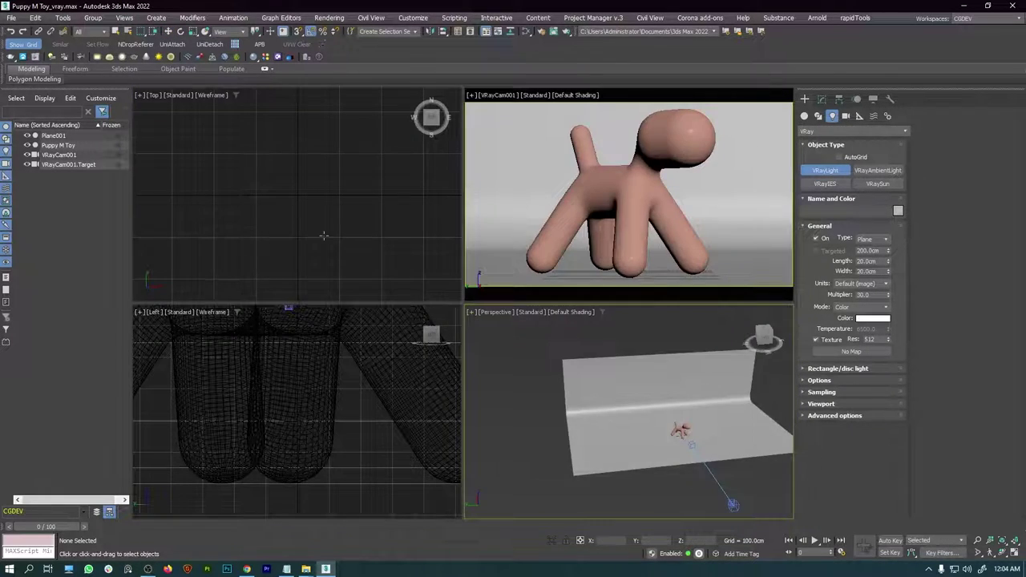
key(alt+w)
scroll(401, 353, down, 3)
scroll(369, 321, up, 3)
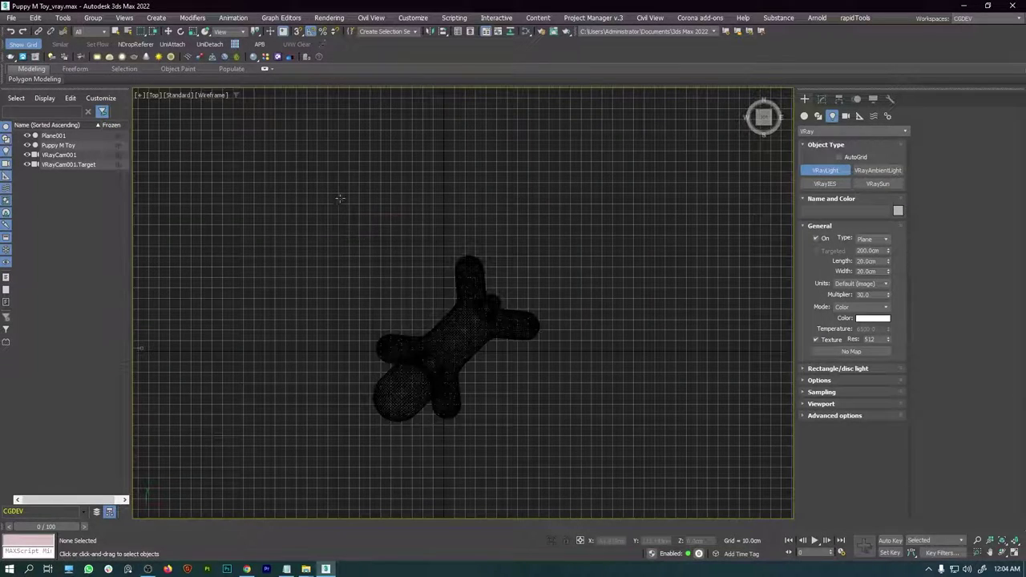
drag(340, 199, 566, 474)
Raise the plane light to a height of about 257 cm and move it toward the backdrop wall to about X 421 cm.
key(alt+w)
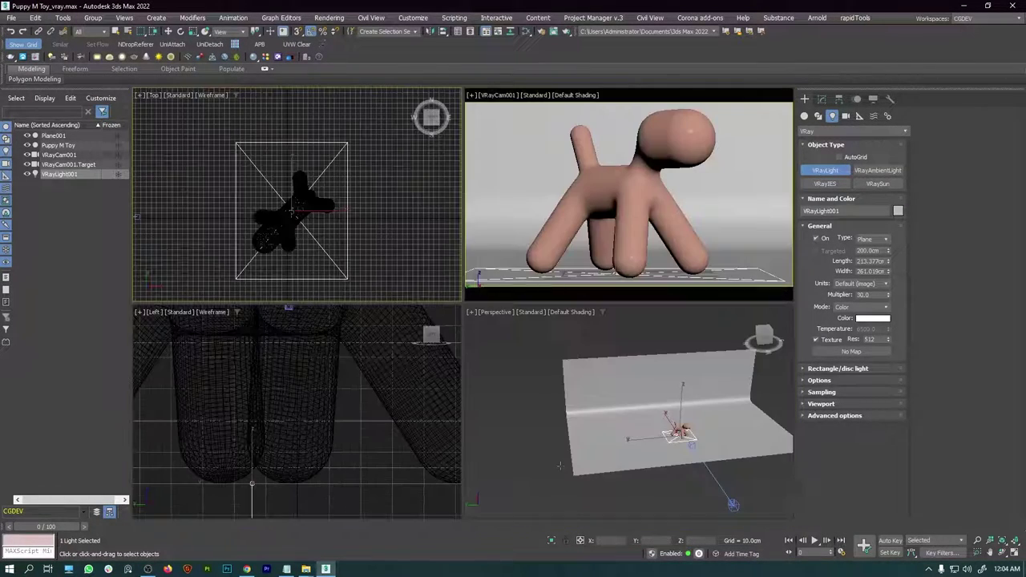
key(alt+w)
key(w)
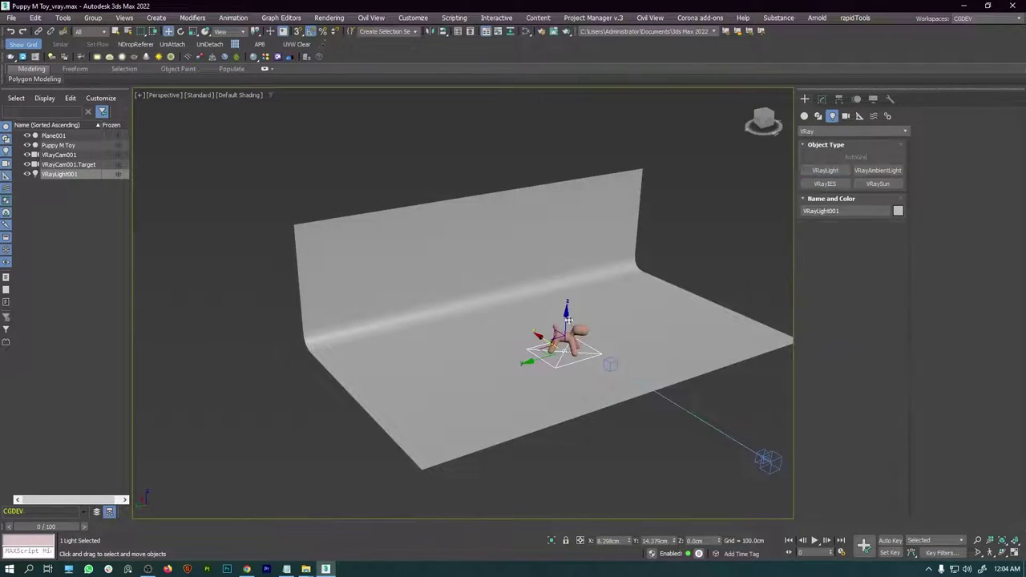
drag(564, 315, 565, 269)
alt+middle_drag(564, 268, 527, 291)
drag(527, 290, 436, 285)
alt+middle_drag(435, 285, 513, 297)
Rotate the plane light -70 degrees about the Y axis.
key(e)
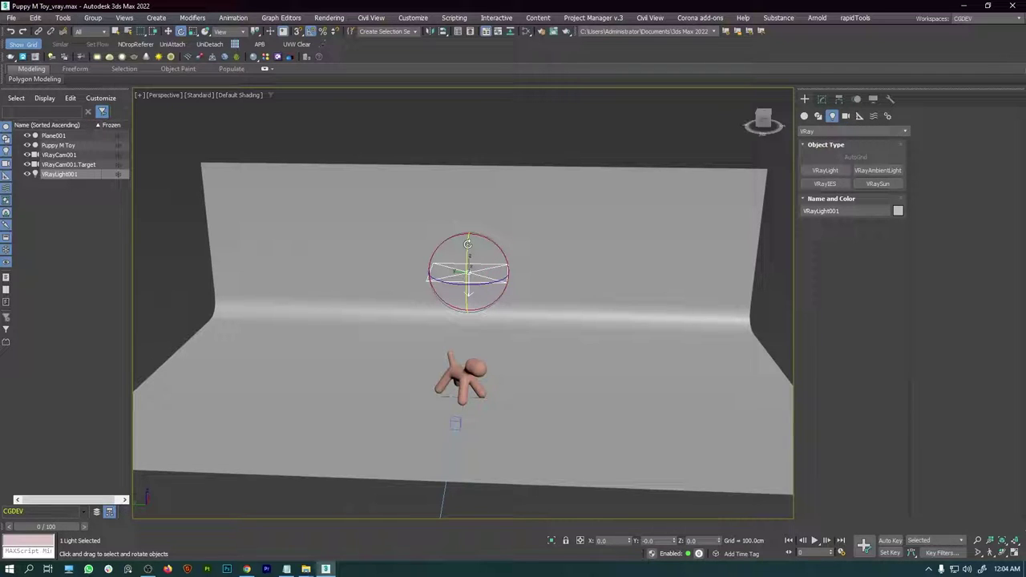
click(312, 34)
drag(468, 252, 467, 295)
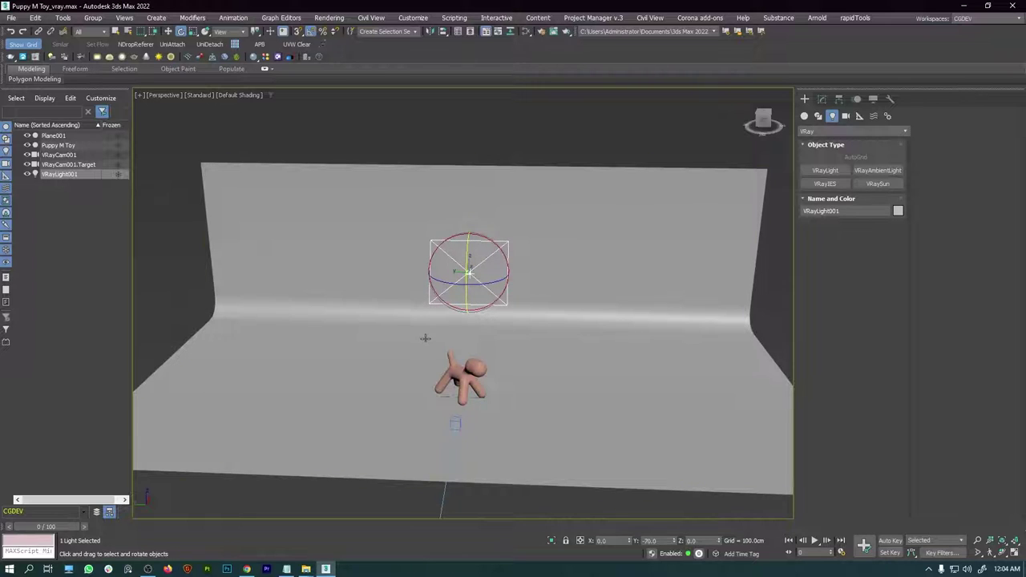
Move the plane light closer to the backdrop wall along the X axis, to about X 495 cm.
alt+middle_drag(426, 339, 545, 348)
key(w)
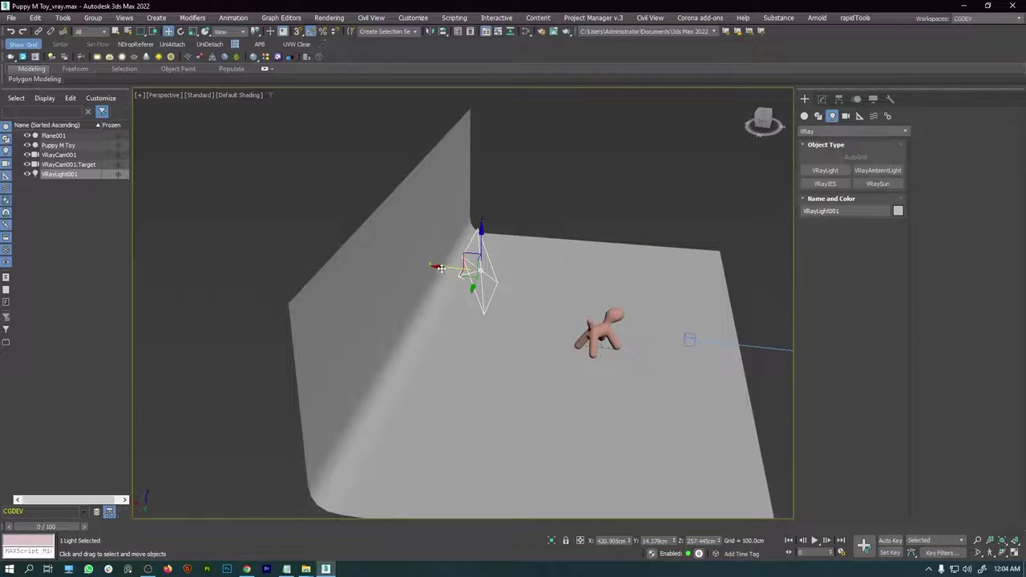
drag(469, 280, 449, 280)
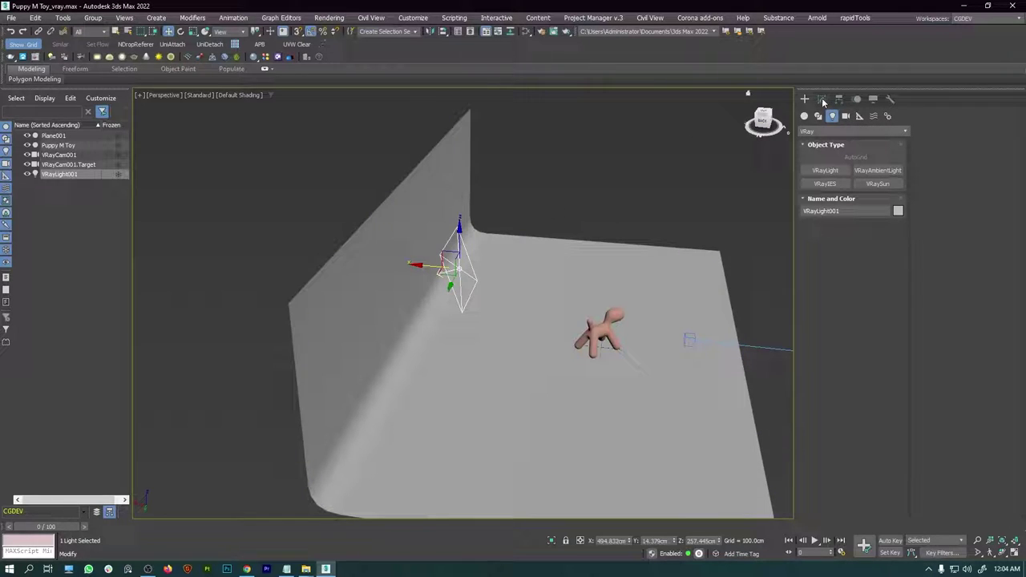
Enlarge the backdrop plane light to about 390 cm long and 1665 cm wide.
click(822, 100)
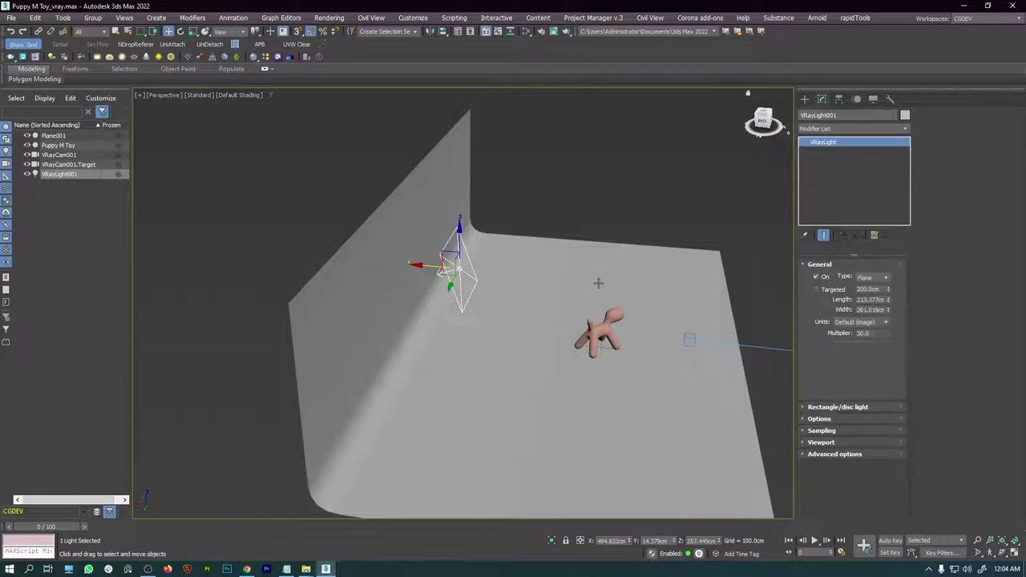
alt+middle_drag(600, 286, 561, 316)
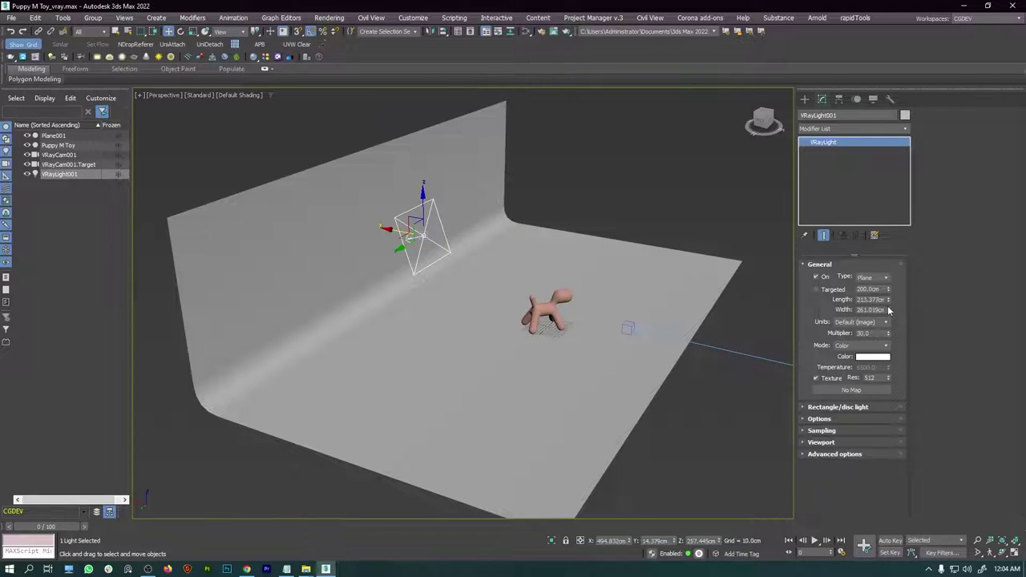
drag(888, 310, 889, 268)
Raise the backdrop light to a height of about 274 cm and move it slightly away from the wall, to about X 475 cm.
alt+middle_drag(711, 291, 545, 287)
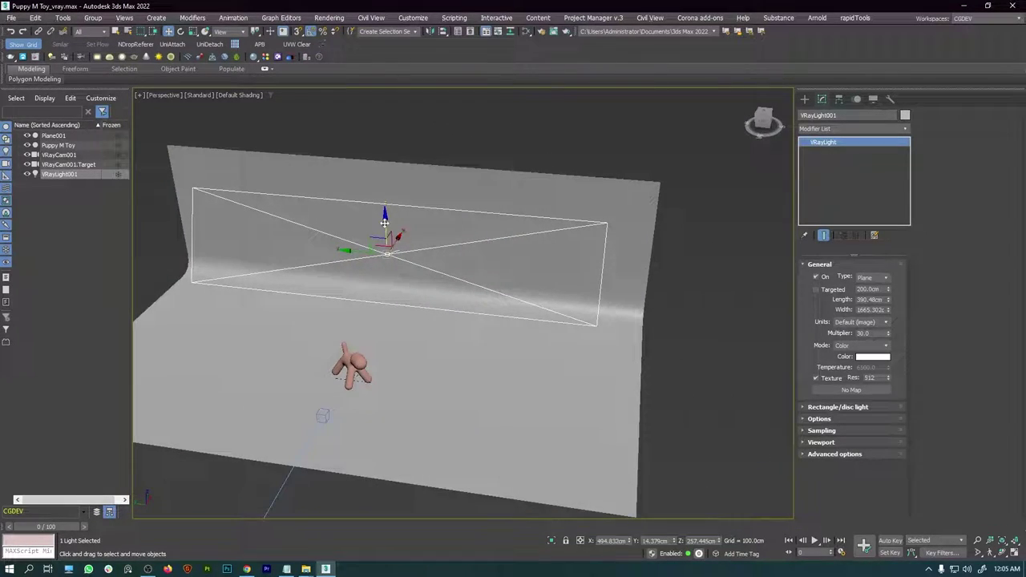
alt+middle_drag(385, 219, 508, 255)
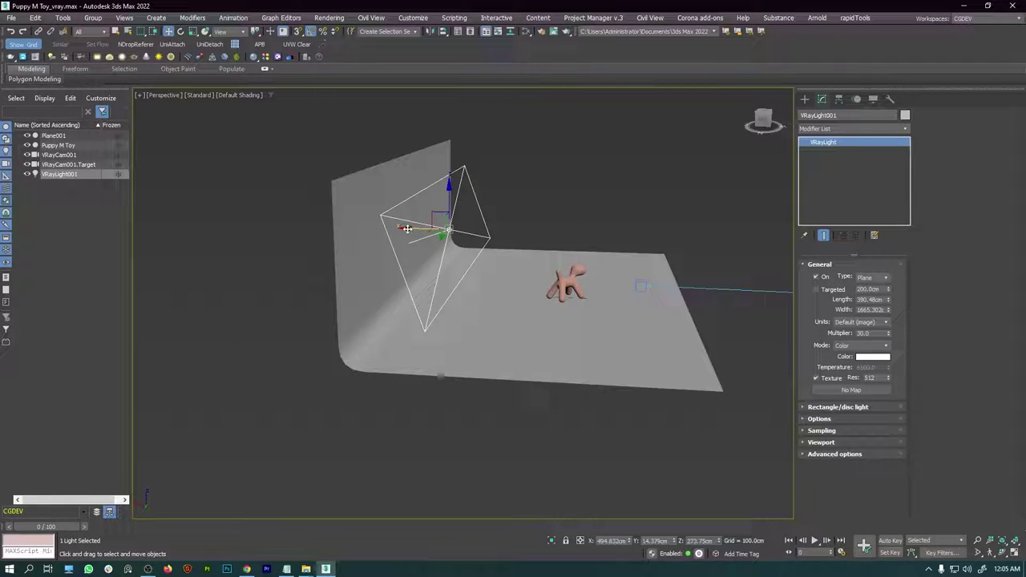
drag(407, 228, 411, 229)
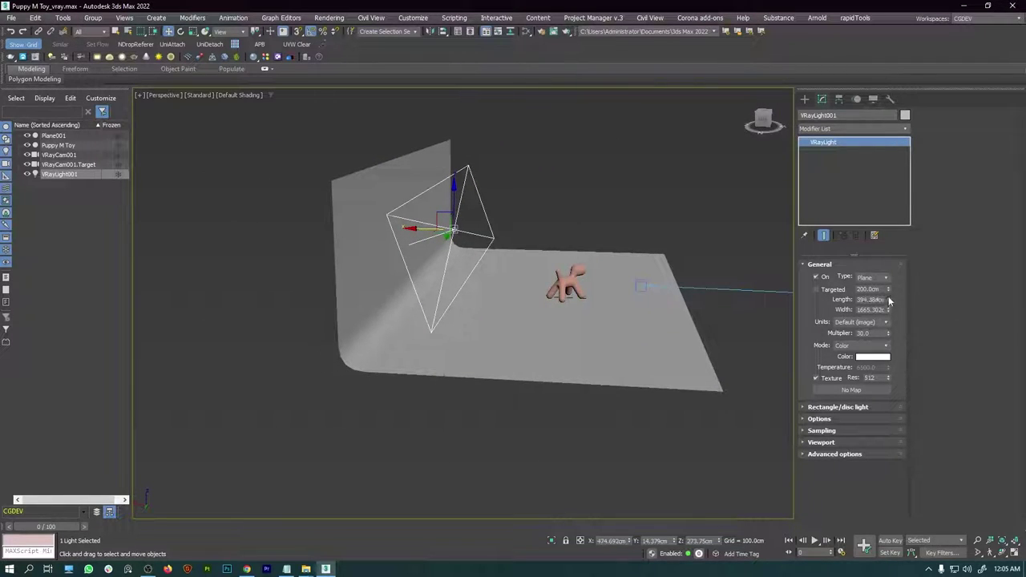
Increase the backdrop light's length to about 437 cm and its width to about 1986 cm.
mouse_move(888, 300)
mouse_down()
mouse_move(890, 316)
mouse_move(889, 276)
mouse_up()
mouse_move(583, 279)
alt+middle_down()
mouse_move(534, 286)
mouse_move(752, 312)
alt+middle_up()
drag(888, 310, 886, 319)
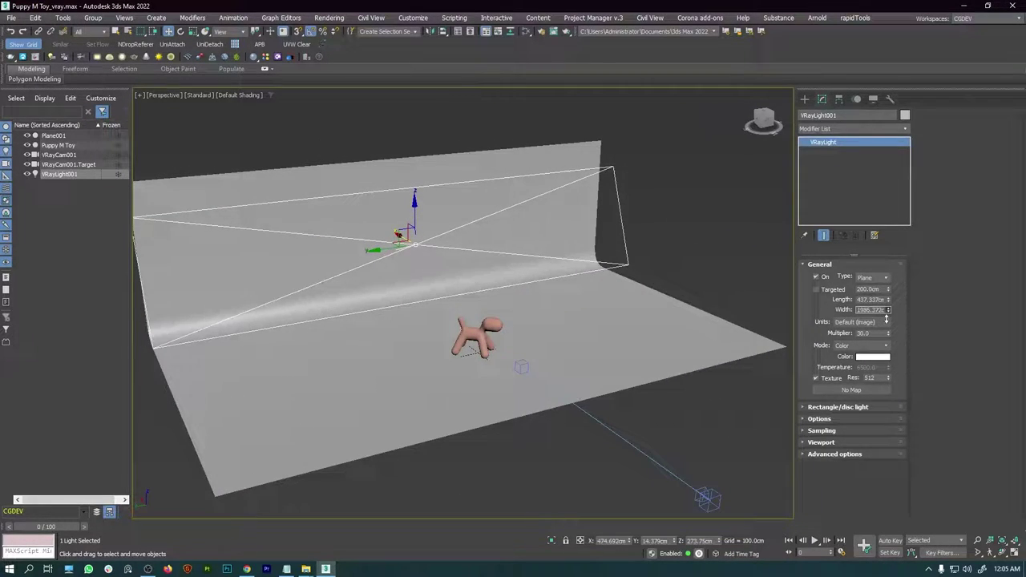
alt+middle_drag(566, 249, 619, 214)
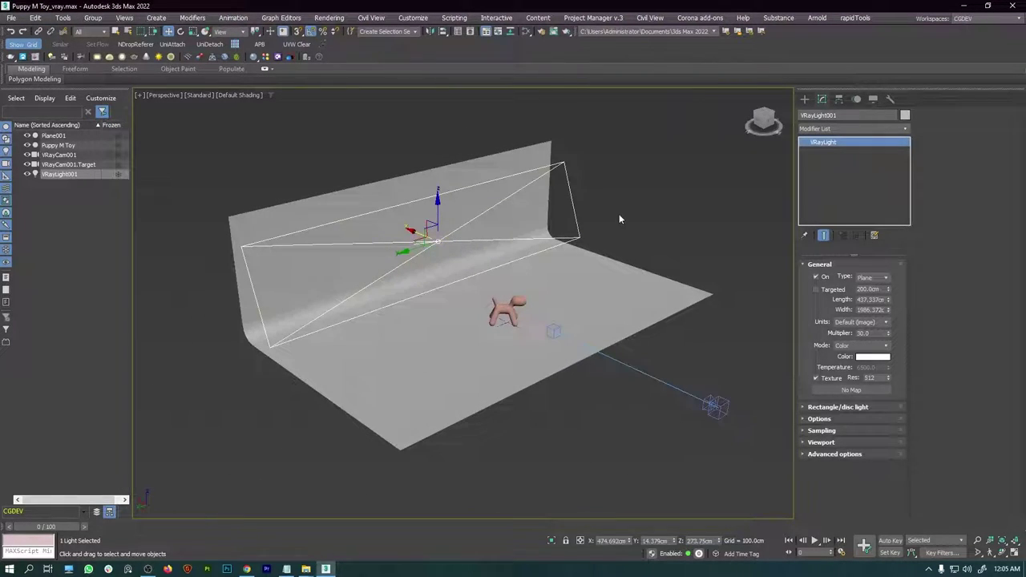
click(619, 214)
alt+middle_drag(548, 257, 557, 253)
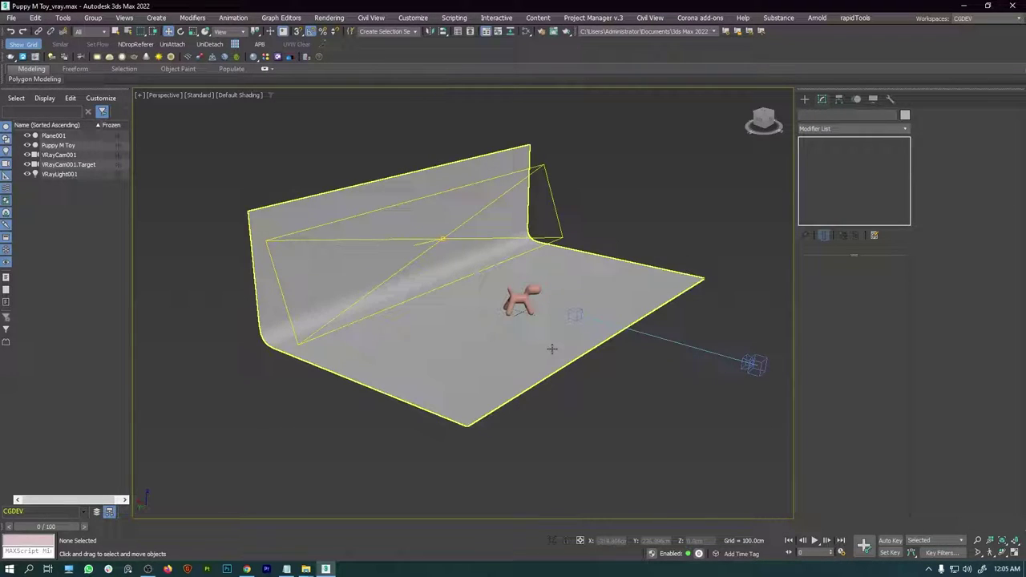
alt+middle_drag(497, 337, 486, 339)
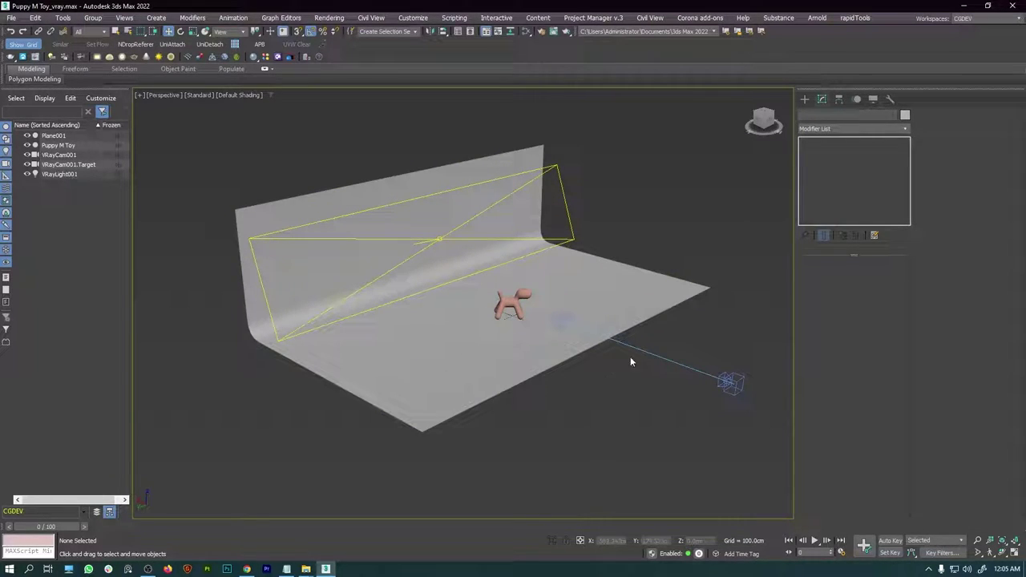
Create a second plane-type VRayLight about 382 by 276 cm beside the backdrop floor.
click(804, 99)
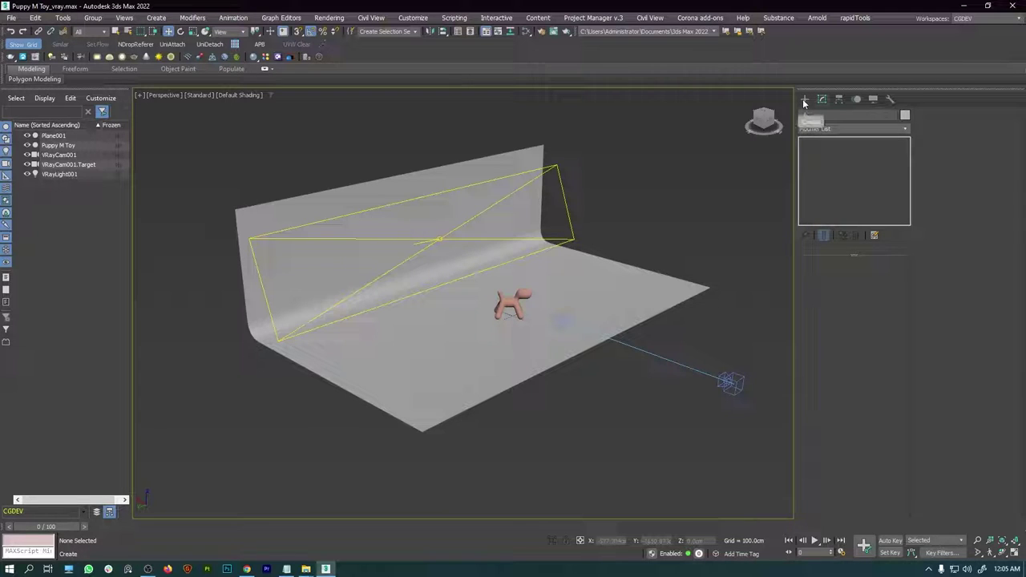
click(832, 115)
click(826, 171)
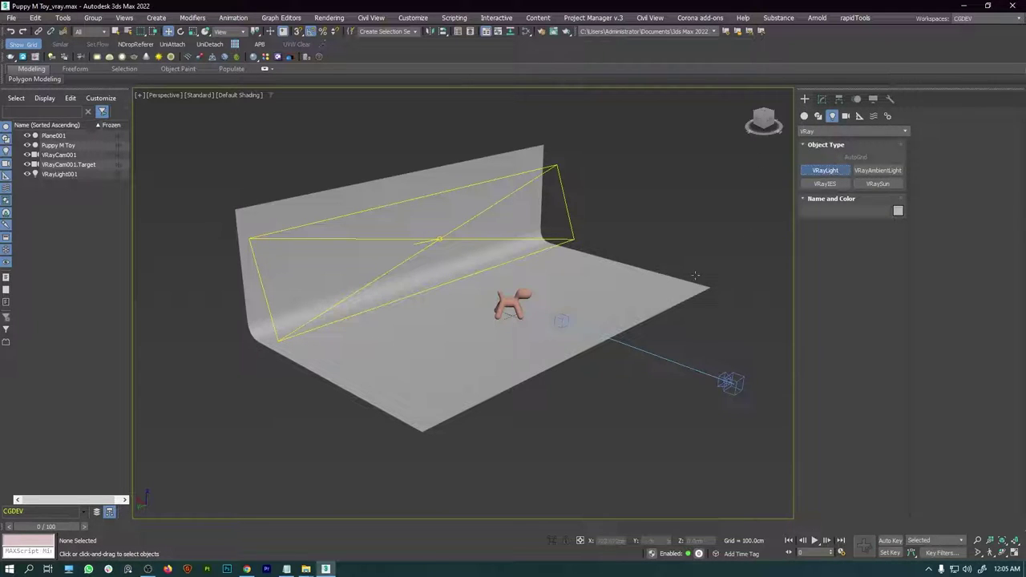
alt+middle_drag(481, 385, 263, 389)
drag(263, 390, 345, 425)
Move the second light over the floor beside the toy, to about X 28 cm at a height of about 195 cm.
key(w)
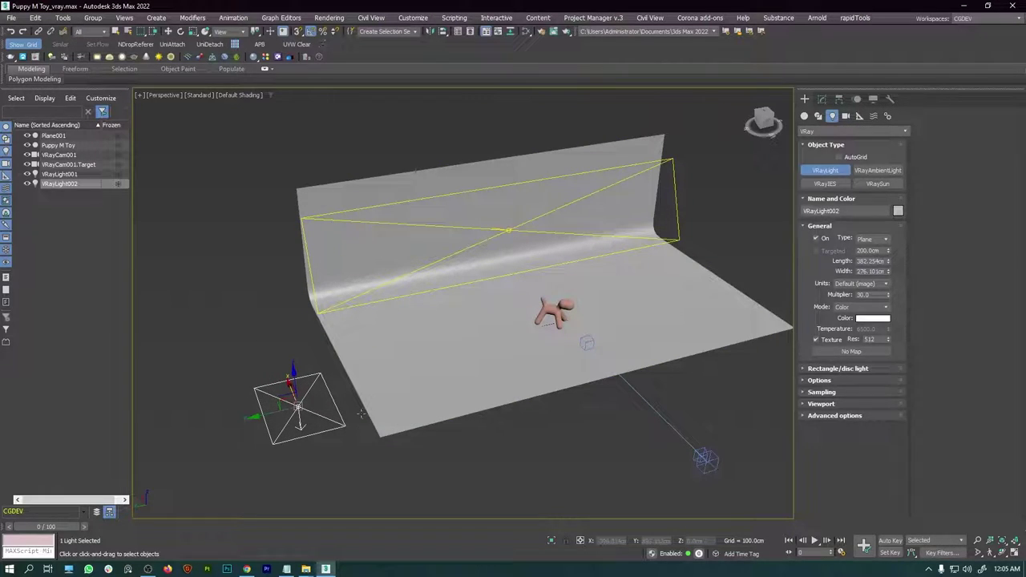
drag(264, 416, 481, 317)
alt+middle_drag(481, 316, 459, 316)
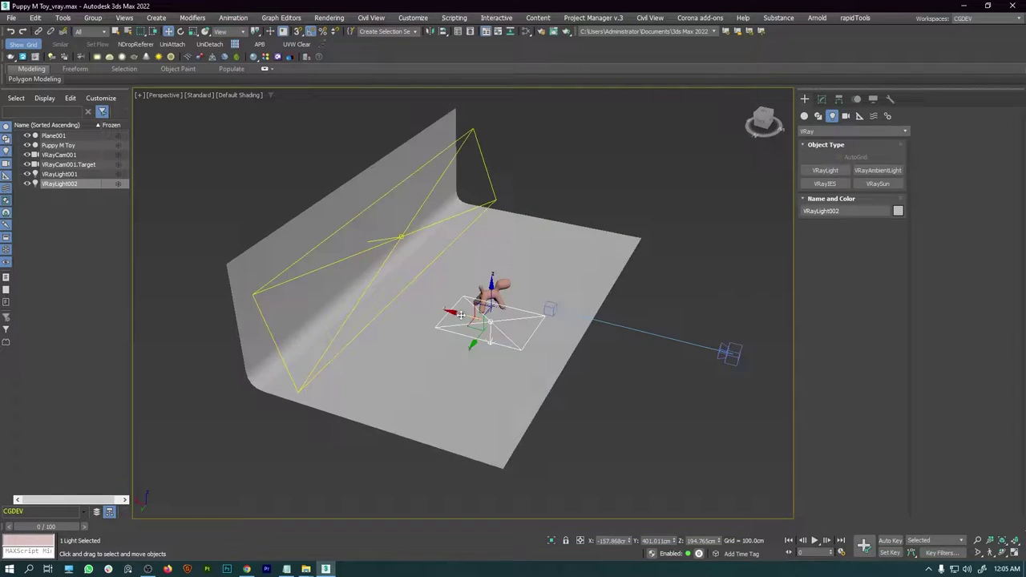
drag(460, 315, 435, 304)
alt+middle_drag(436, 304, 413, 319)
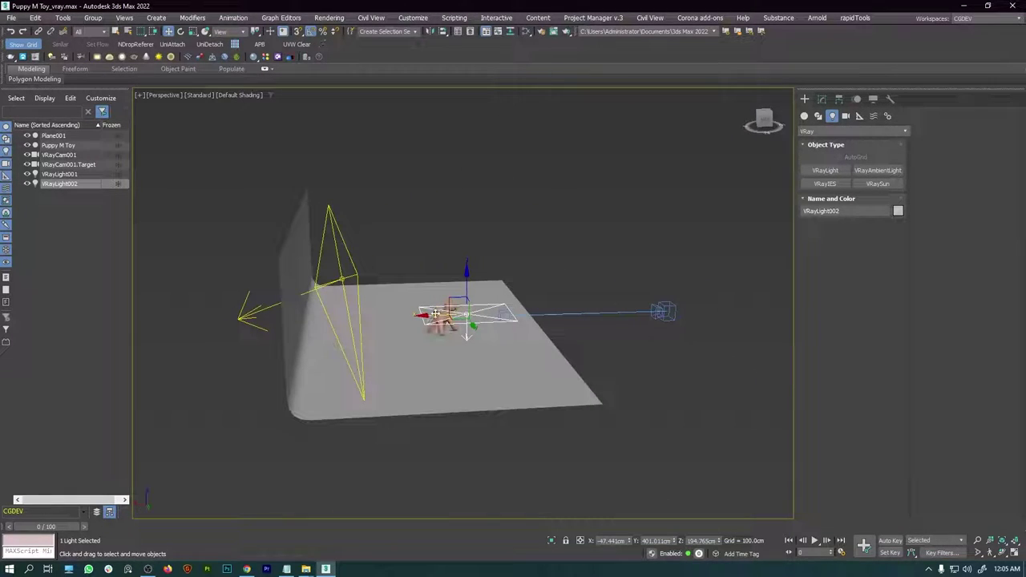
drag(413, 320, 407, 316)
Rotate the second light -65 degrees about the X axis to face the toy.
key(e)
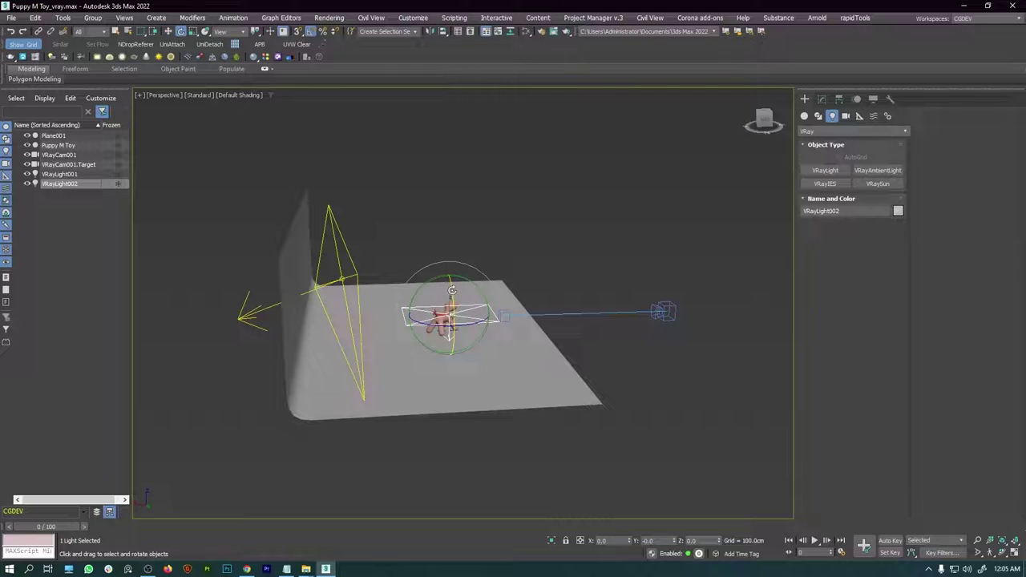
drag(451, 289, 453, 324)
alt+middle_drag(453, 325, 437, 316)
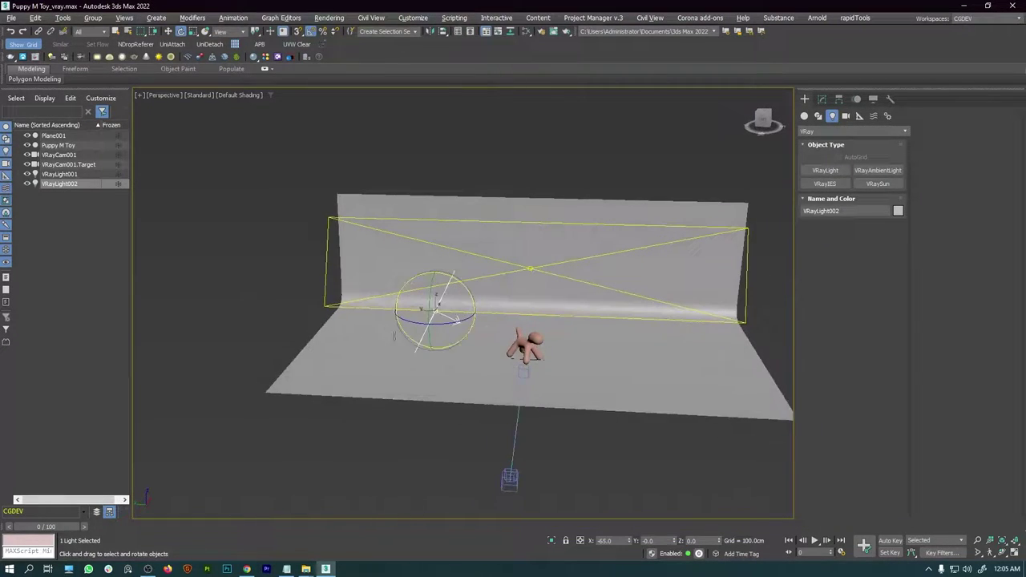
Shift the side light to about Y 327 cm and clone it as a copy on the toy's opposite side, at about Y -390 cm.
key(w)
drag(398, 311, 579, 317)
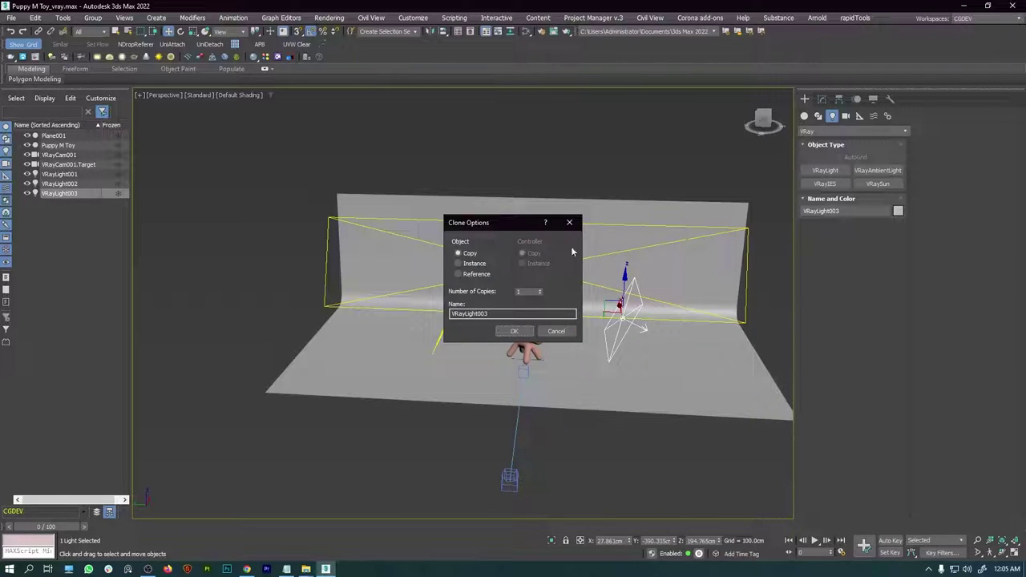
click(514, 332)
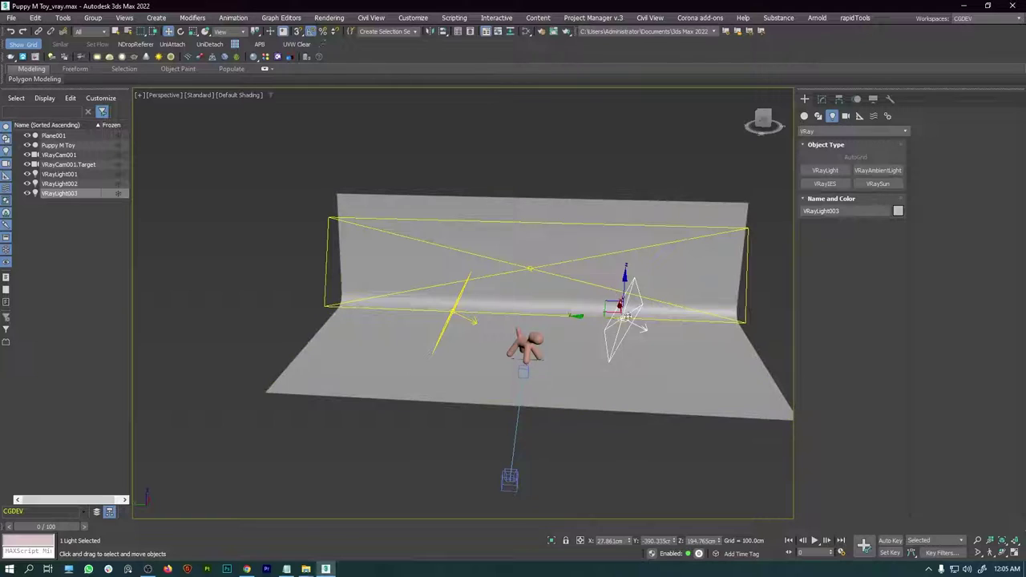
Set the copied side light's X rotation to 65 degrees so that it faces the toy.
key(e)
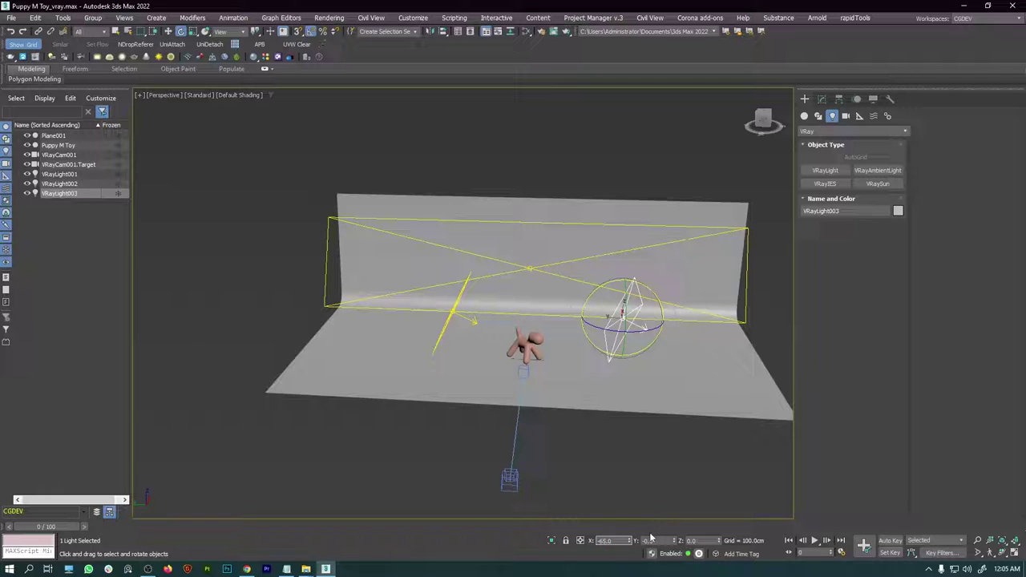
text(65)
key(Return)
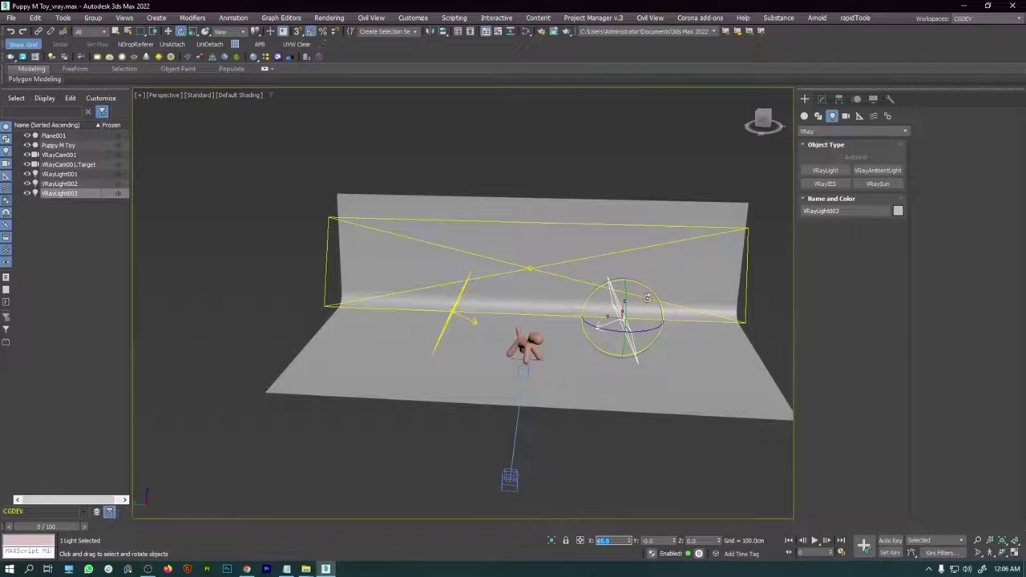
Clone the copied side light as another copy nearer the camera along the X axis, at about X -502 cm.
alt+middle_drag(519, 311, 545, 373)
key(w)
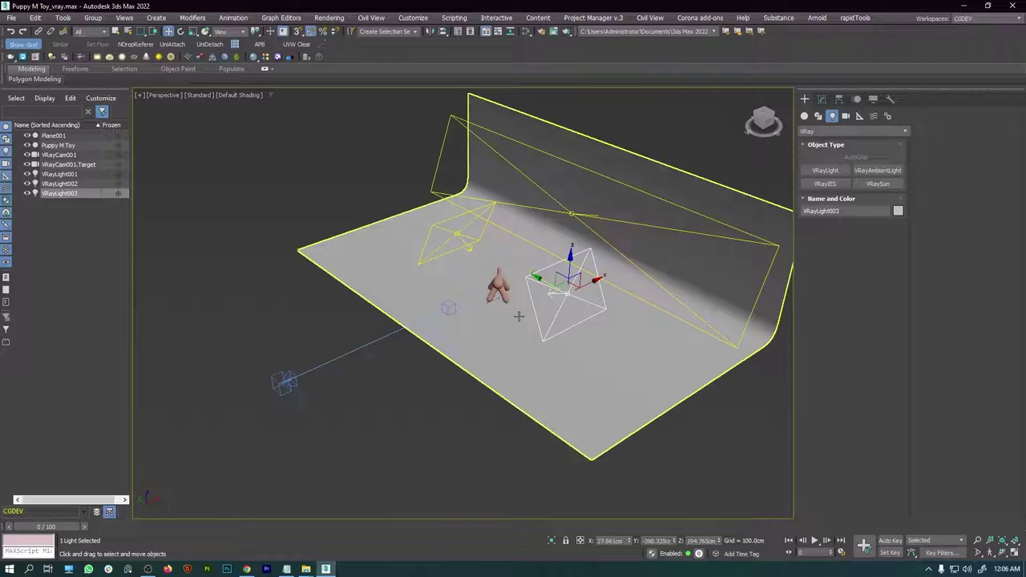
shift+drag(592, 281, 494, 322)
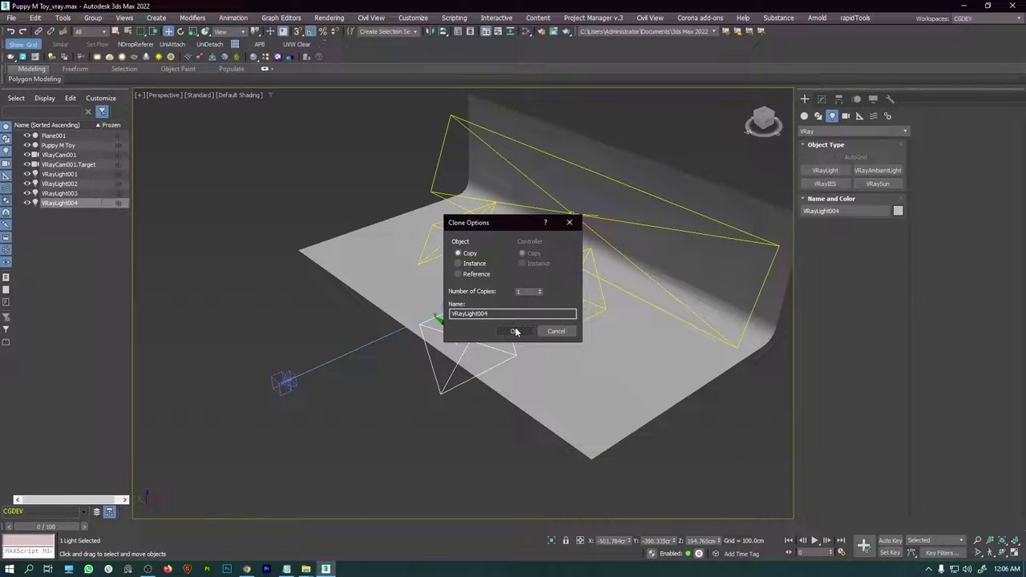
click(516, 331)
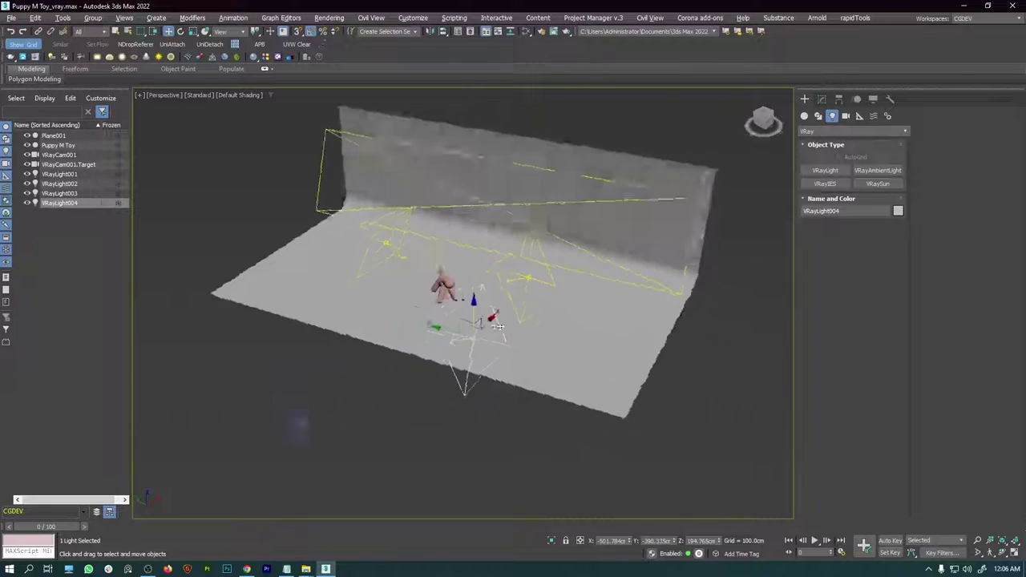
Turn the newest light copy to face the toy and the backdrop from the camera side.
alt+middle_drag(371, 350, 298, 345)
key(e)
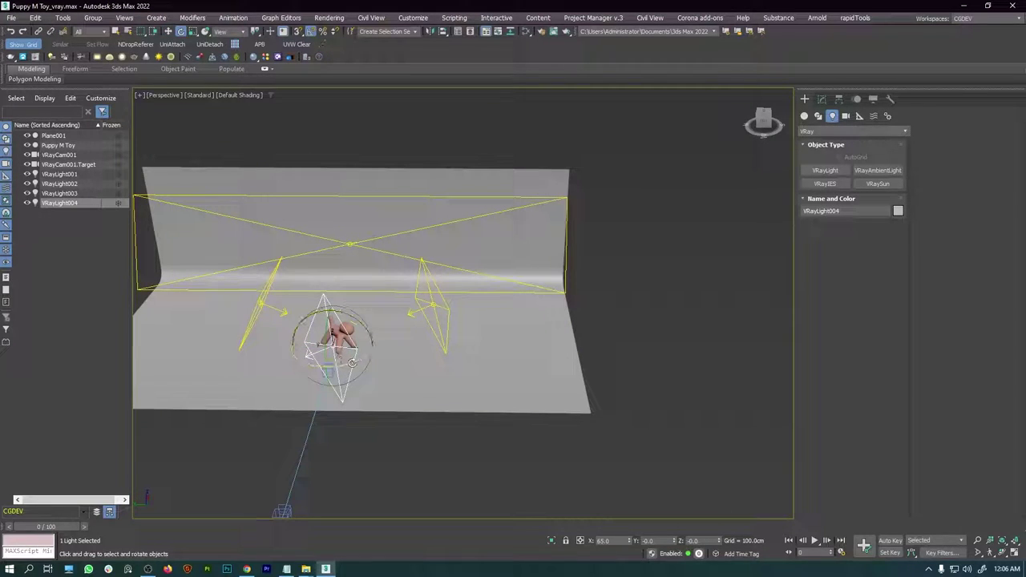
drag(319, 356, 303, 361)
Move the front light closer to the toy, to about X -241 cm and Y -10 cm.
key(w)
mouse_move(321, 357)
alt+middle_down()
mouse_move(374, 355)
mouse_move(325, 352)
alt+middle_up()
drag(321, 347, 294, 348)
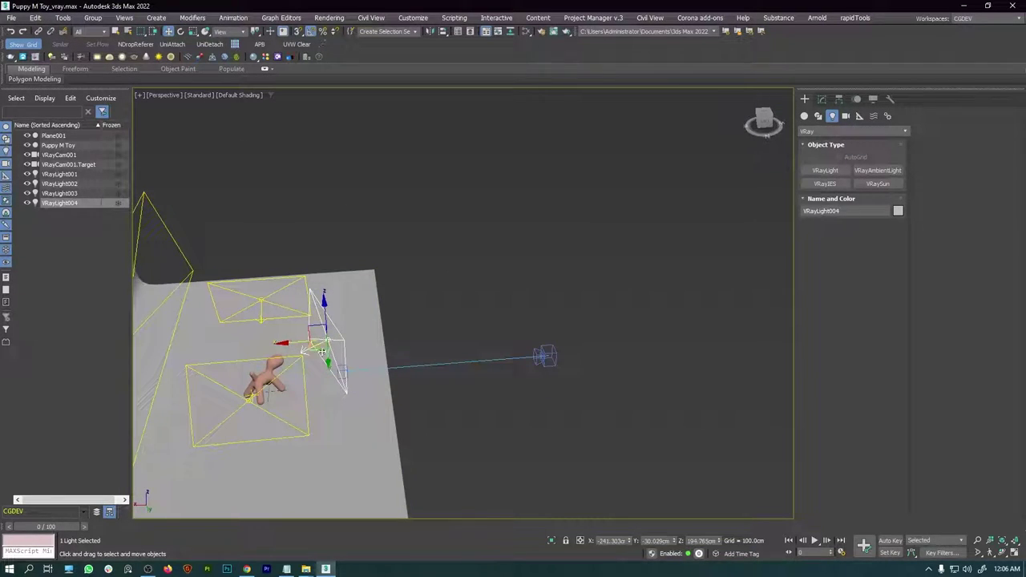
alt+middle_drag(293, 348, 629, 295)
click(619, 239)
Turn on the Invisible option for the large backdrop light.
scroll(547, 318, down, 5)
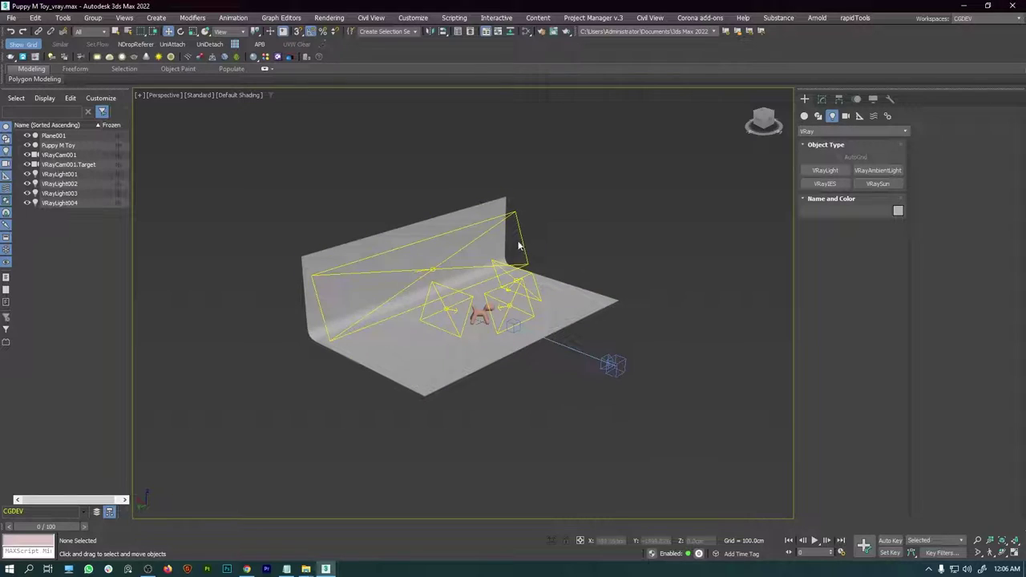
click(500, 265)
scroll(499, 264, up, 2)
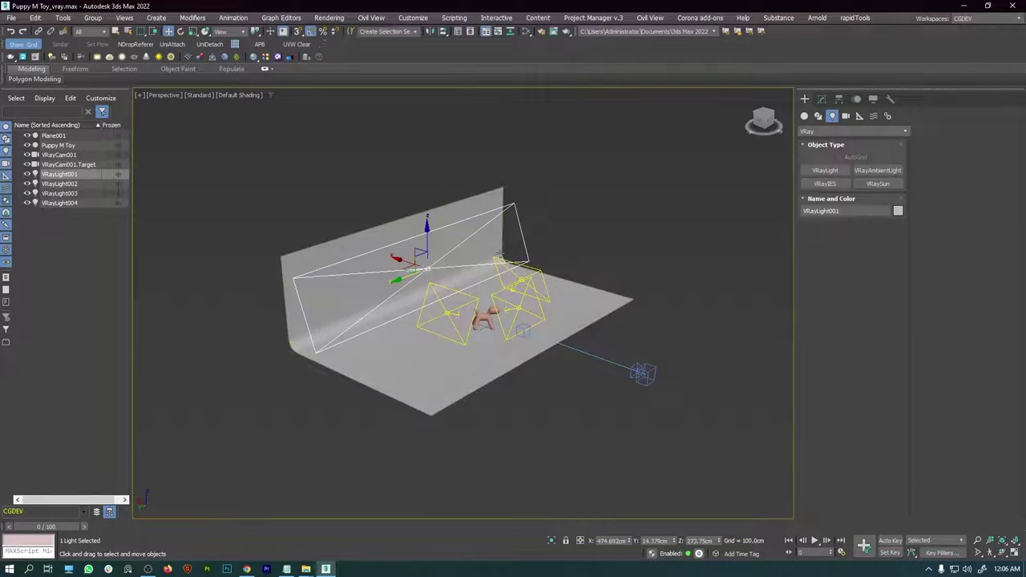
click(536, 228)
click(518, 241)
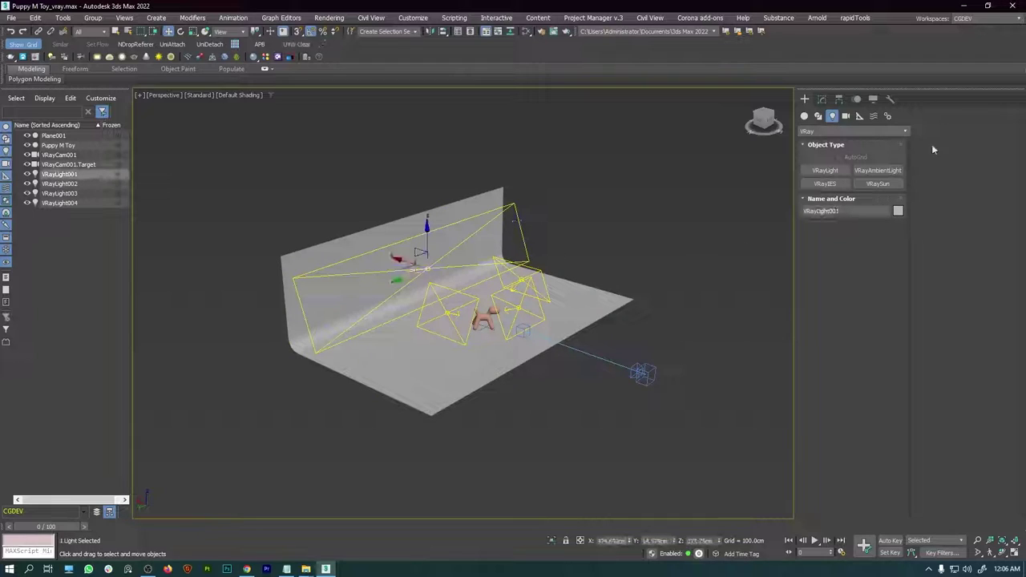
click(827, 97)
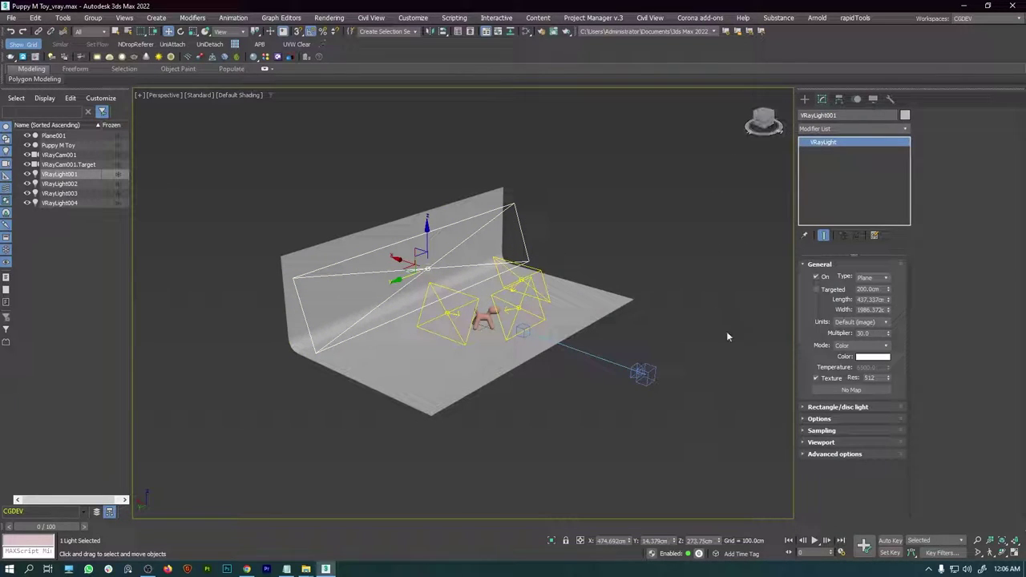
click(807, 420)
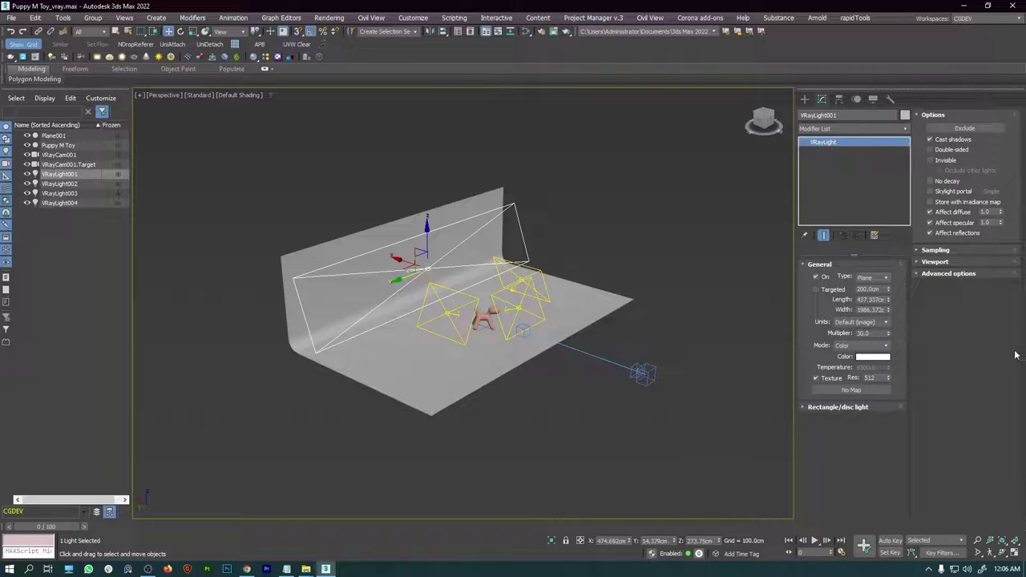
click(931, 160)
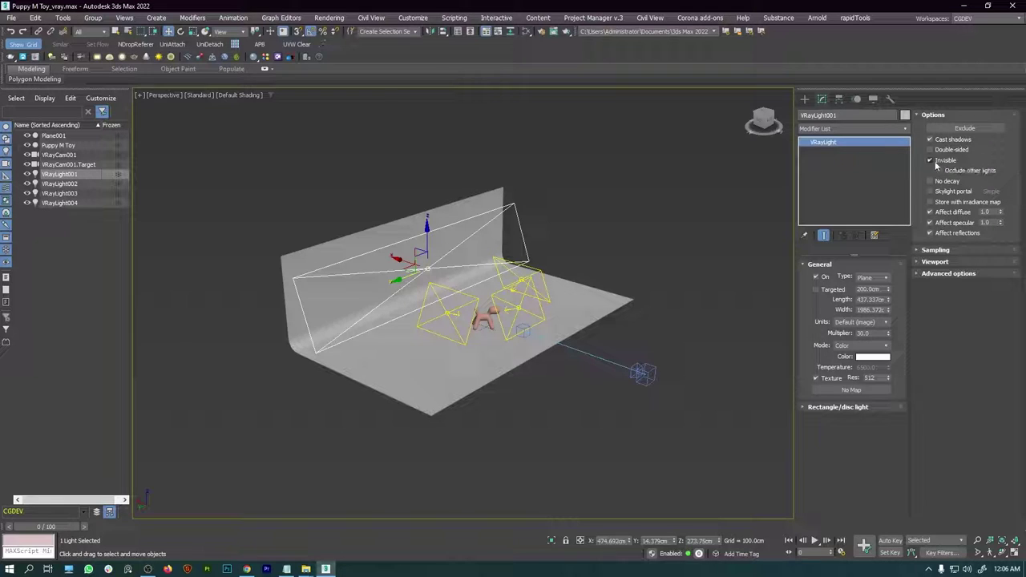
Turn on the Invisible option for the two side lights and the front light around the toy.
click(536, 271)
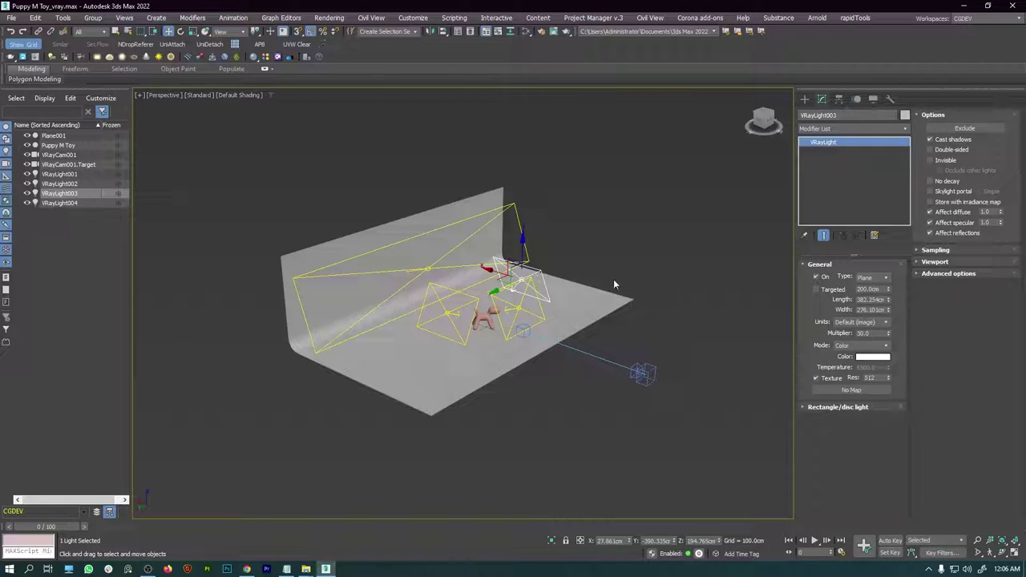
click(476, 301)
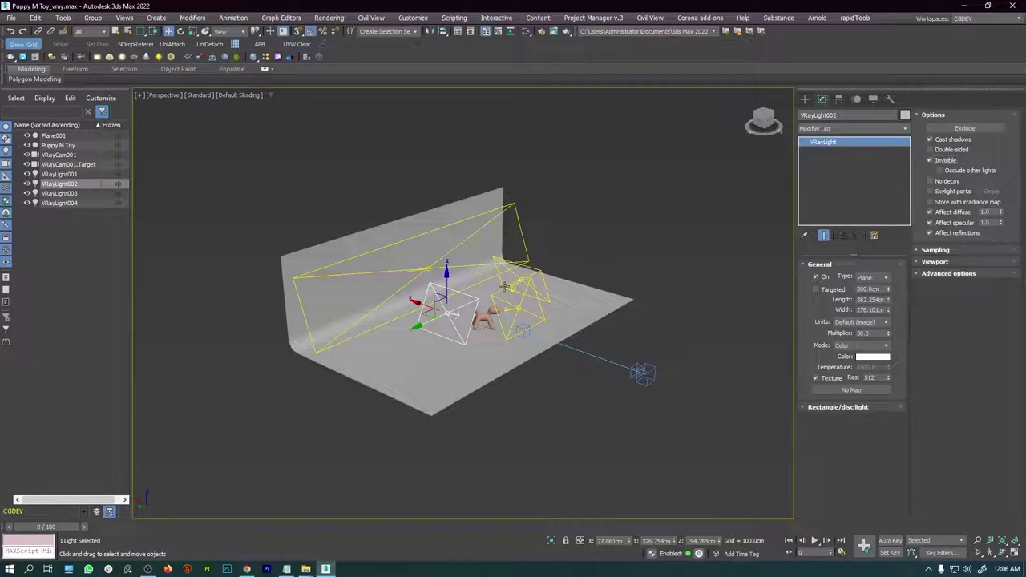
click(493, 295)
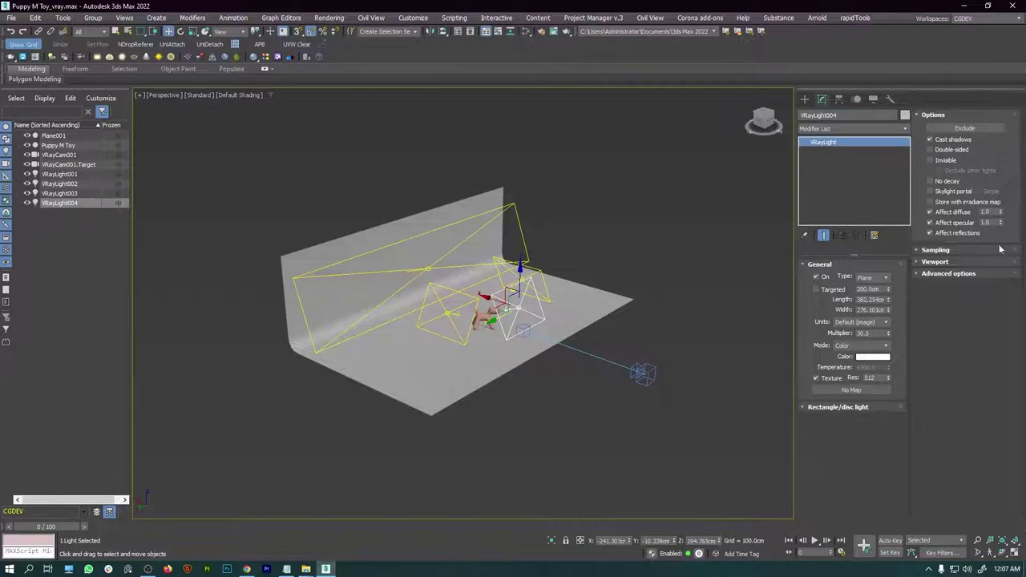
click(930, 160)
click(717, 192)
alt+middle_drag(717, 192, 558, 335)
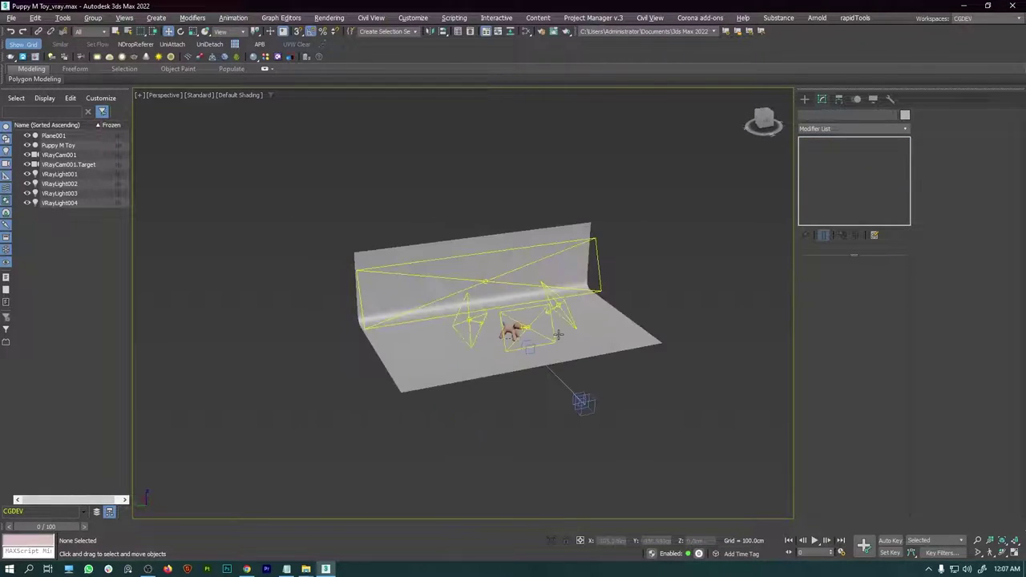
Show the V-Ray camera view, set the production renderer to V-Ray 5, update 1.1, and lock rendering to VRayCam001.
key(alt+w)
click(532, 224)
key(alt+w)
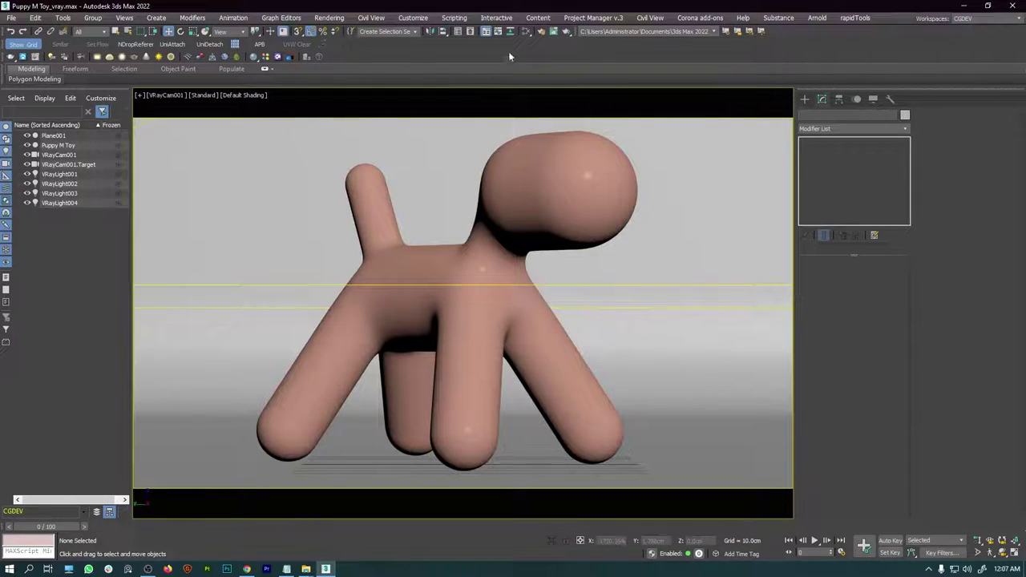
click(541, 32)
drag(634, 120, 173, 121)
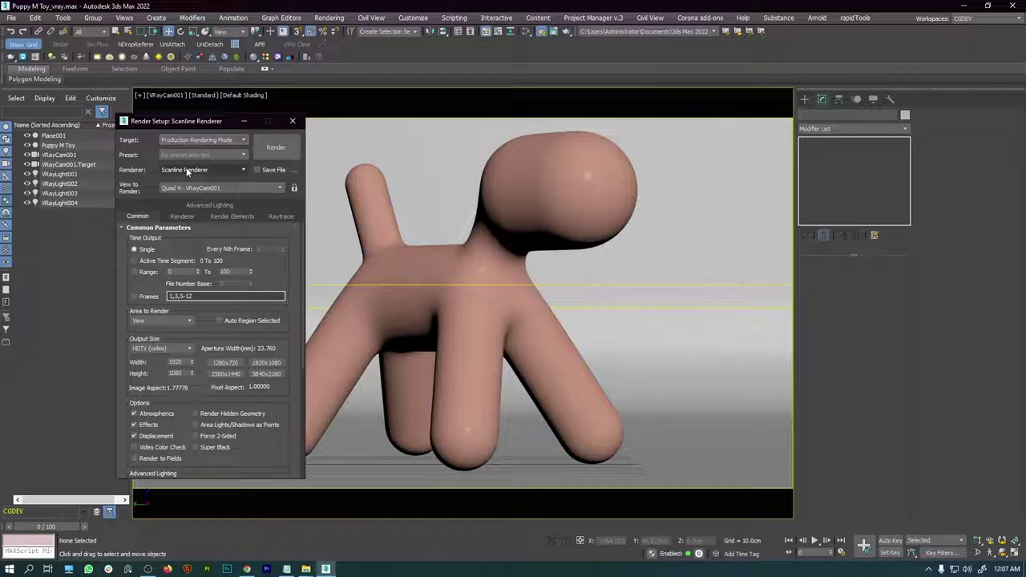
click(188, 171)
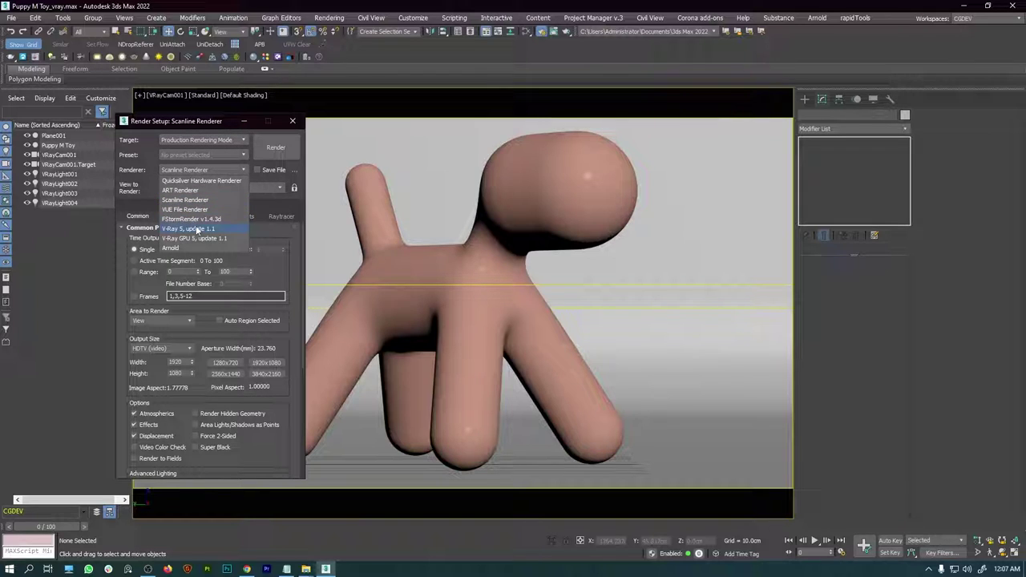
click(192, 228)
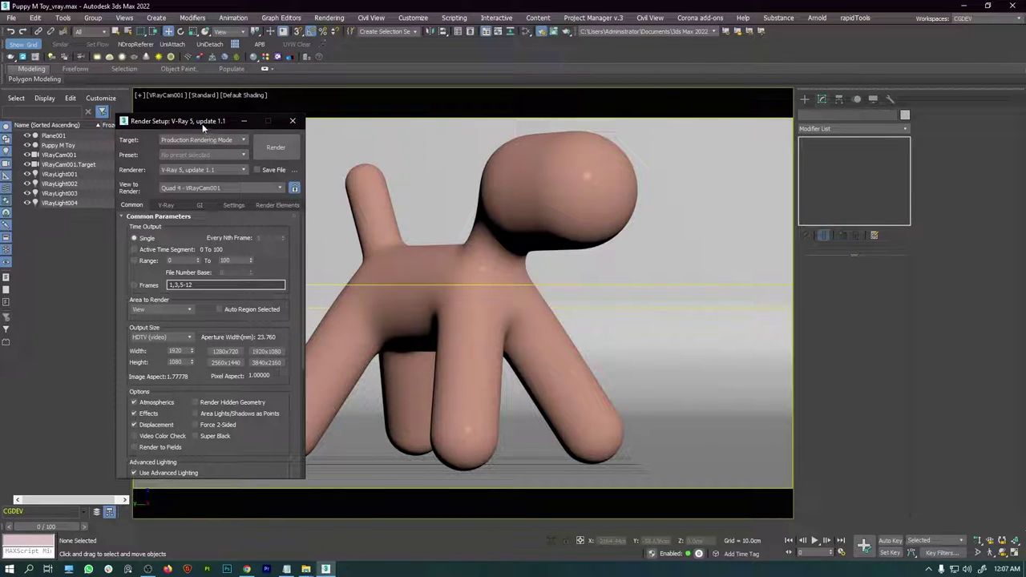
drag(203, 122, 114, 98)
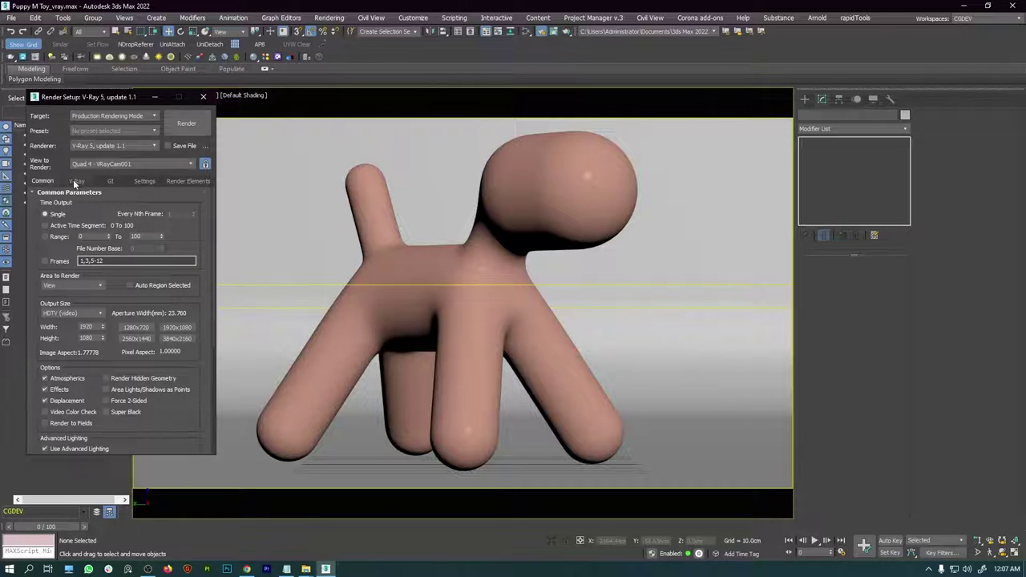
Start an interactive V-Ray IPR render of the camera view and shrink the frame buffer, enlarging the toy inside it.
click(75, 181)
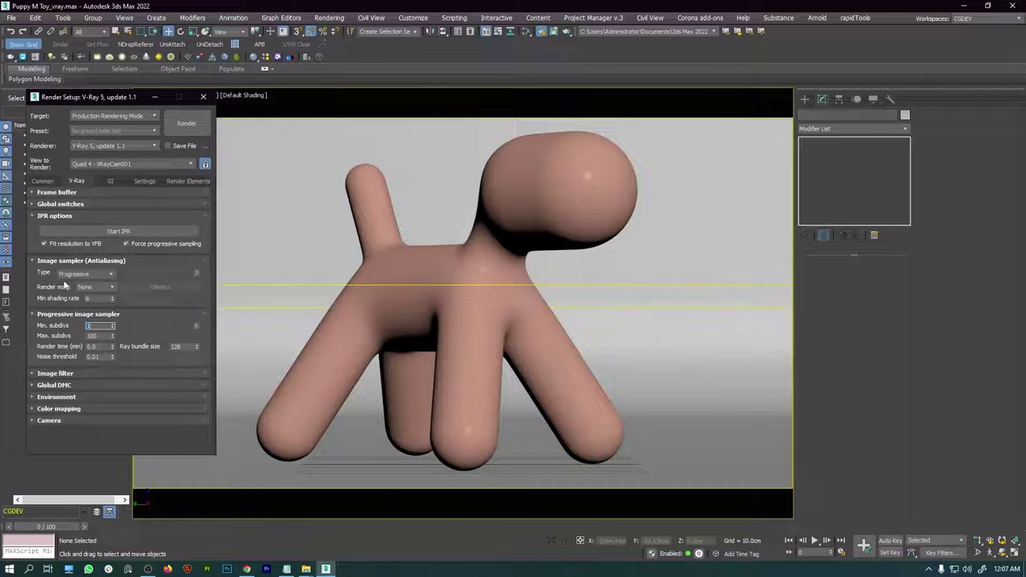
click(117, 230)
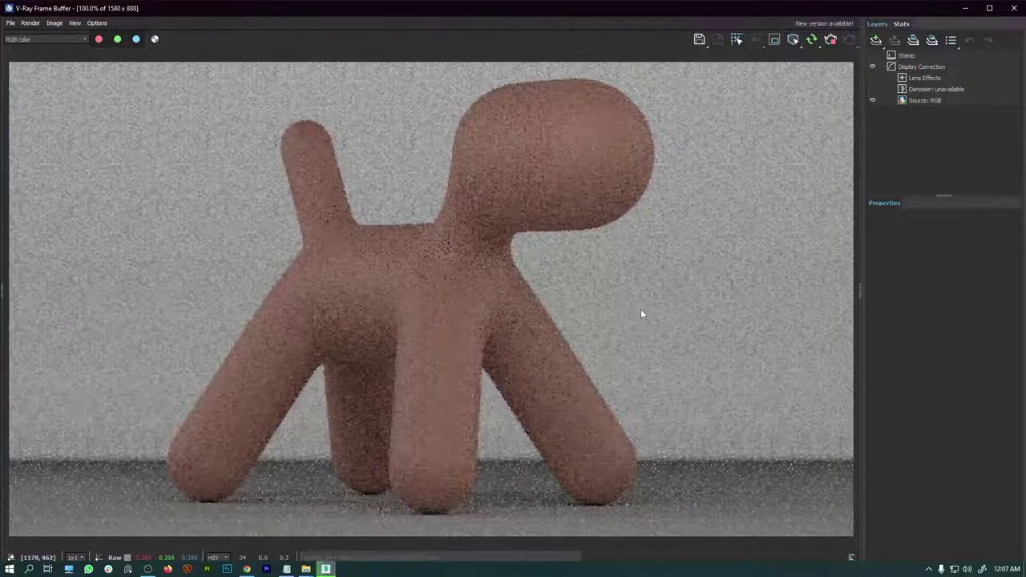
double_click(911, 16)
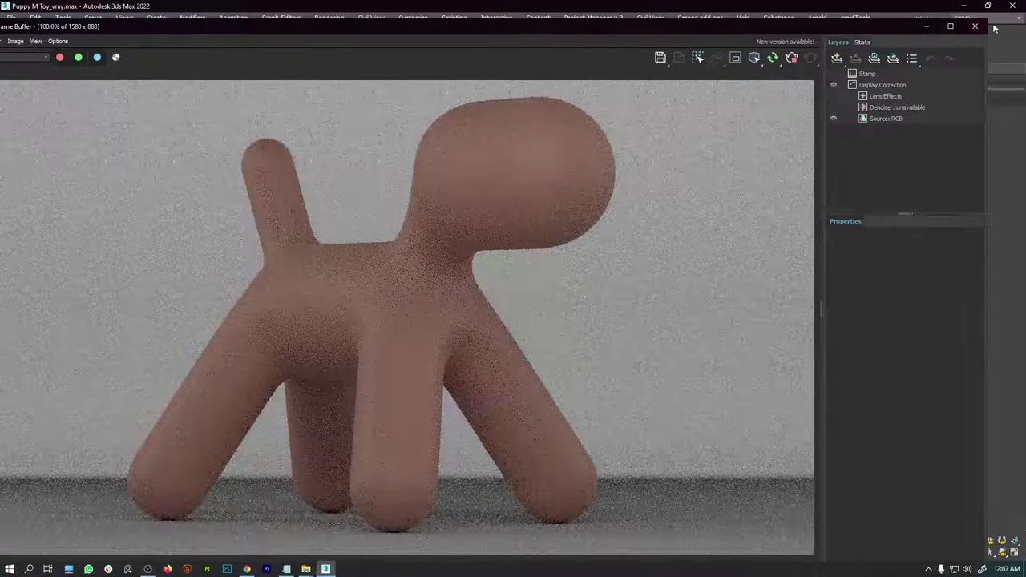
drag(994, 28, 637, 151)
drag(516, 160, 834, 77)
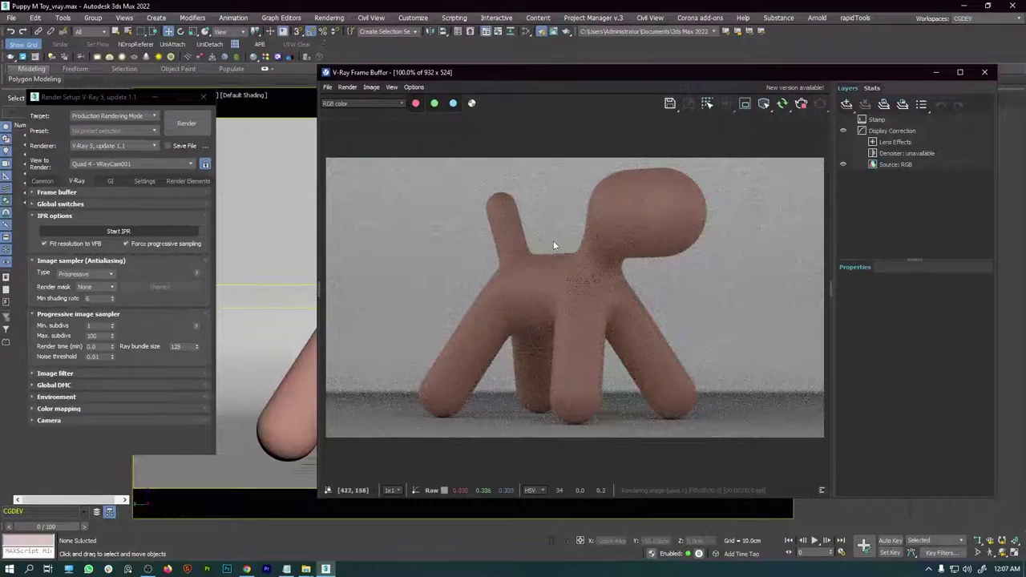
drag(996, 498, 866, 463)
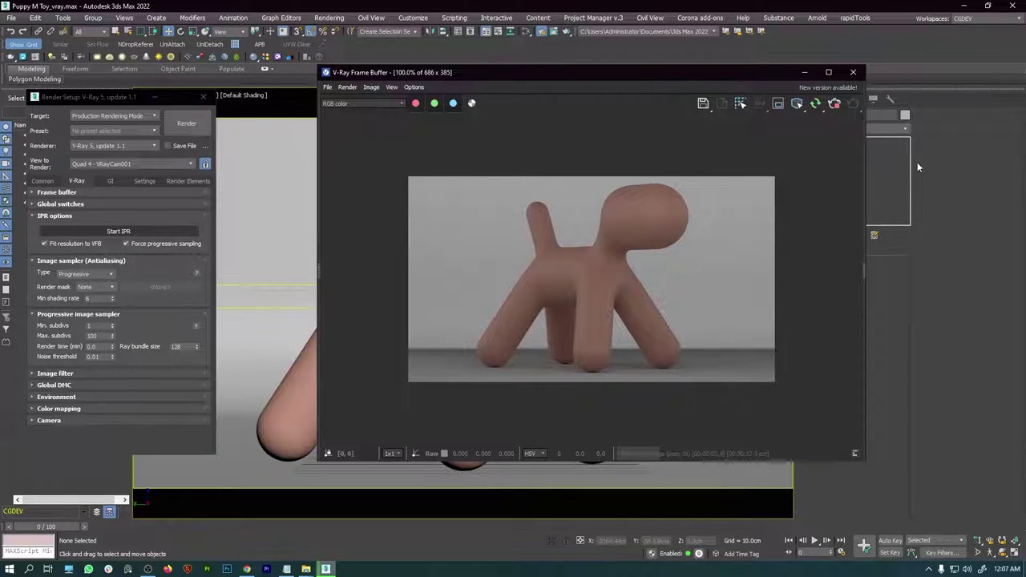
scroll(643, 250, up, 4)
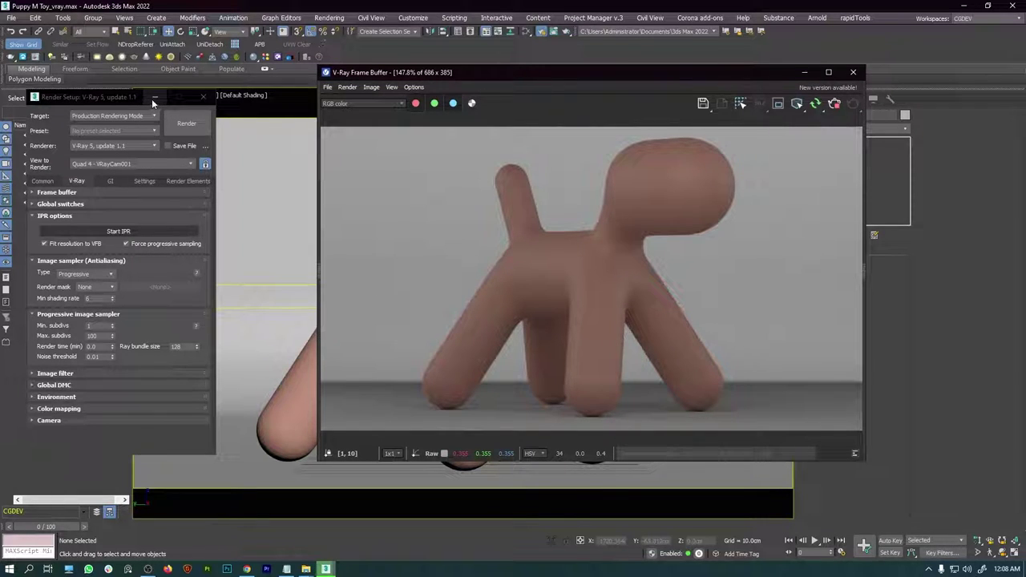
Minimize Render Setup and arrange the frame buffer beside the perspective view so the lights stay accessible during the live render.
click(153, 98)
drag(406, 78, 94, 21)
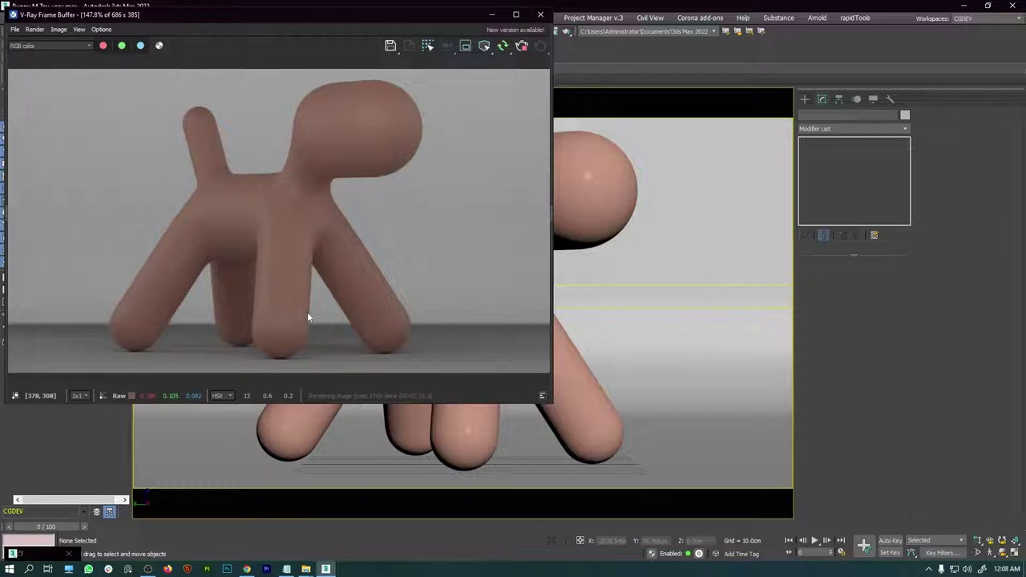
click(736, 431)
key(alt+w)
key(alt+w)
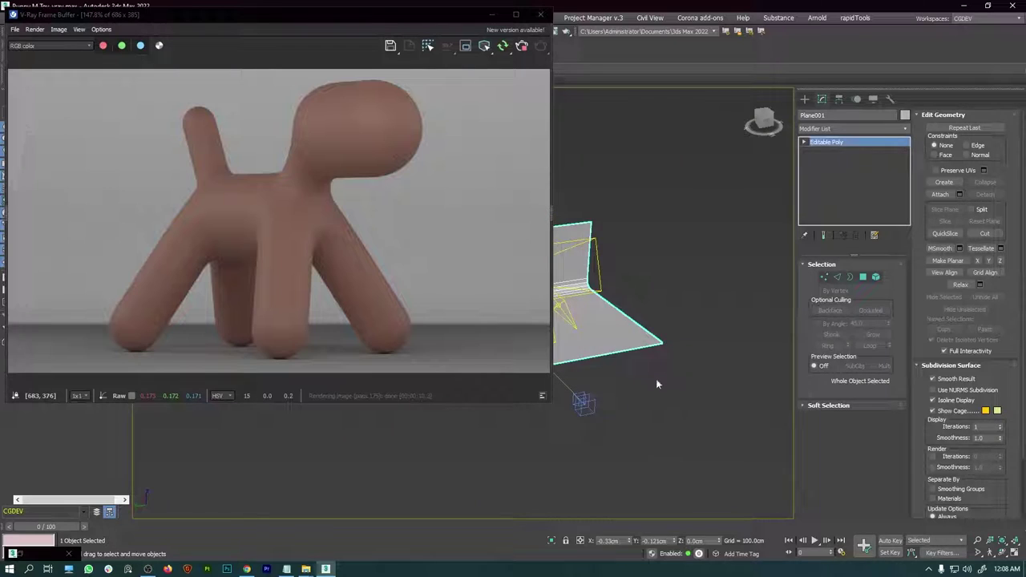
scroll(656, 384, up, 4)
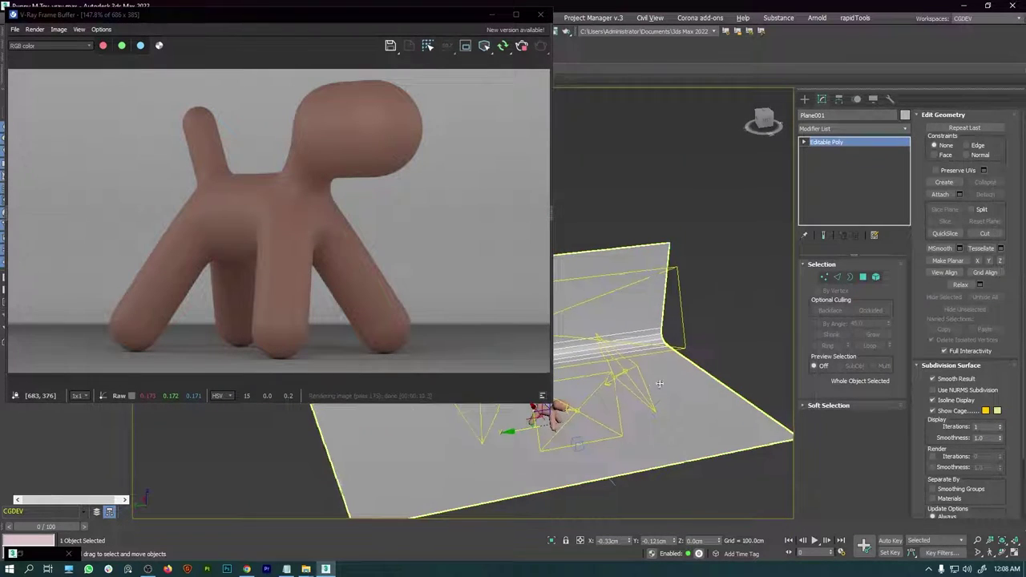
alt+middle_drag(659, 384, 652, 370)
click(529, 388)
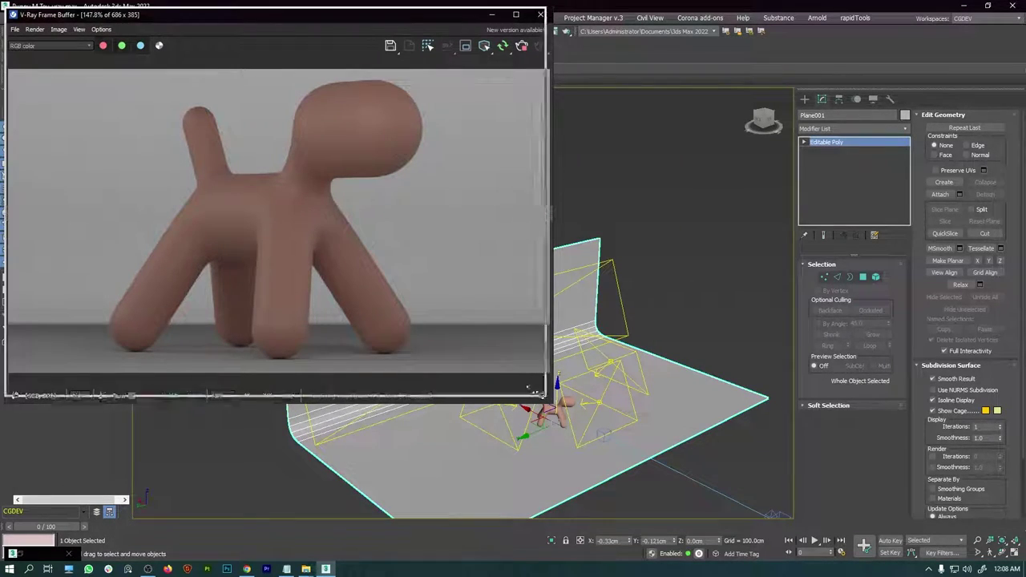
drag(528, 388, 474, 364)
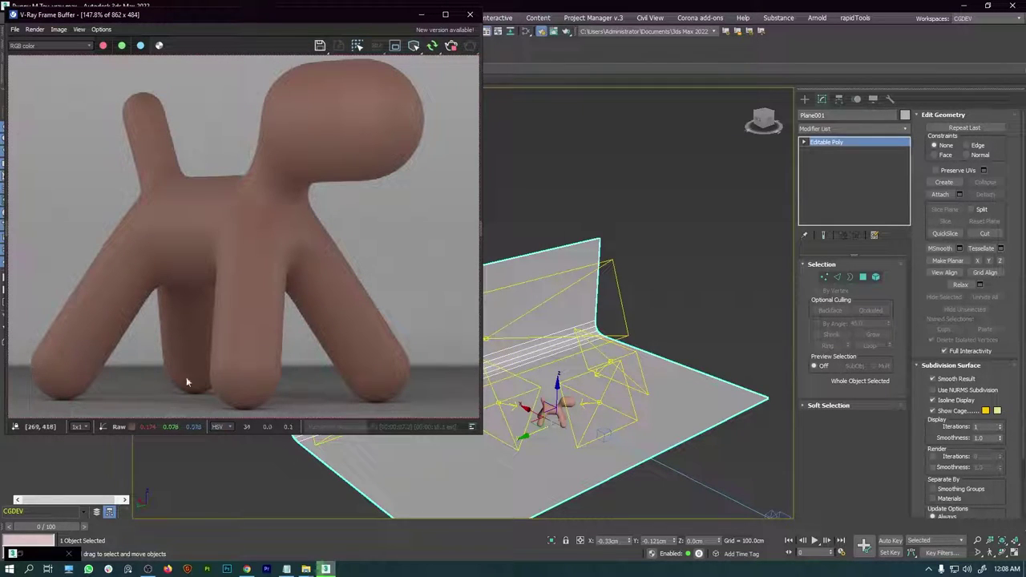
Tilt the large backdrop light and move it up and forward, to about X 448 cm and Z 422 cm.
click(663, 314)
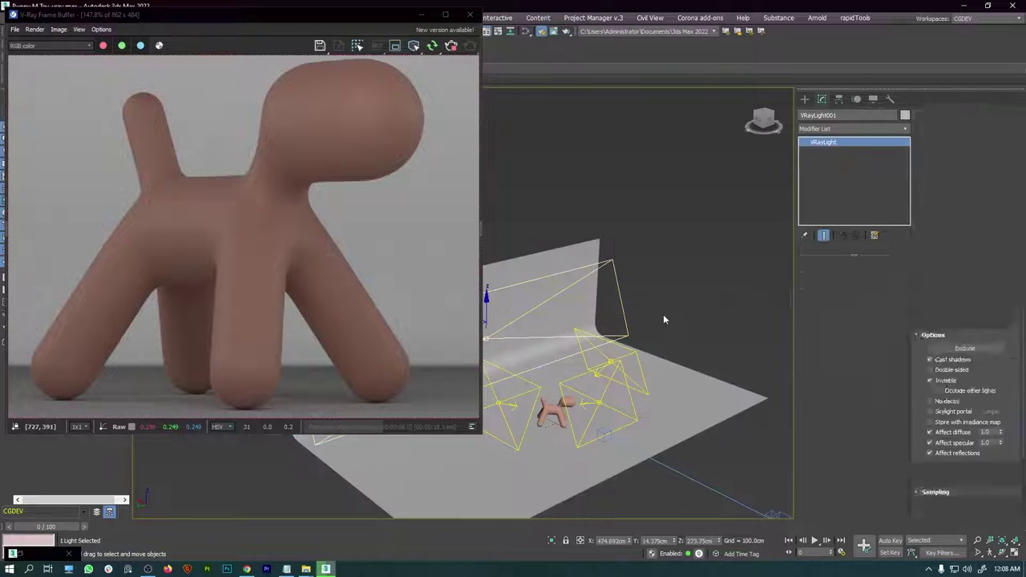
mouse_move(663, 314)
alt+middle_down()
mouse_move(738, 305)
mouse_move(664, 309)
alt+middle_up()
key(e)
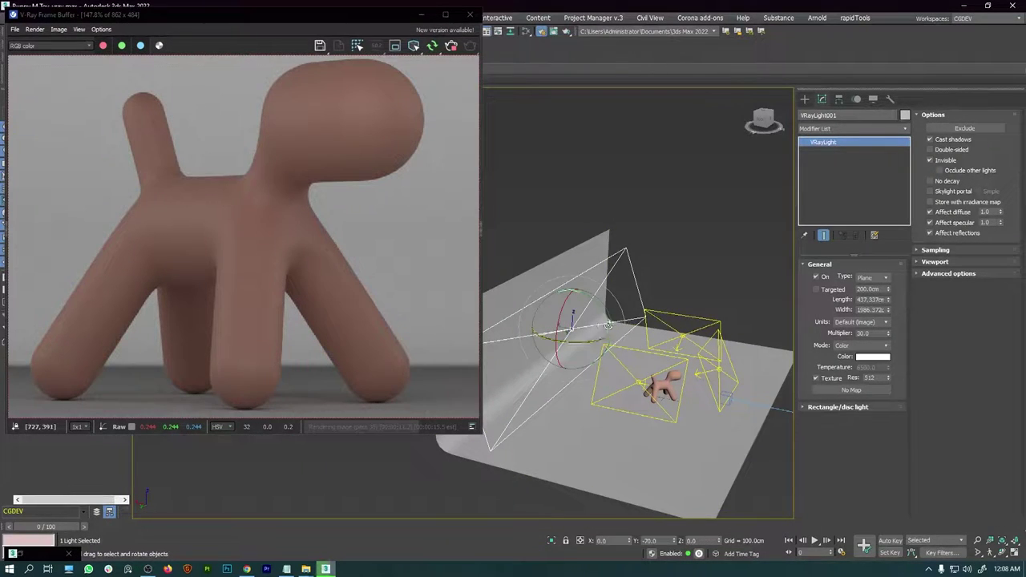
drag(600, 306, 585, 299)
key(w)
alt+middle_drag(585, 299, 575, 286)
drag(575, 286, 599, 260)
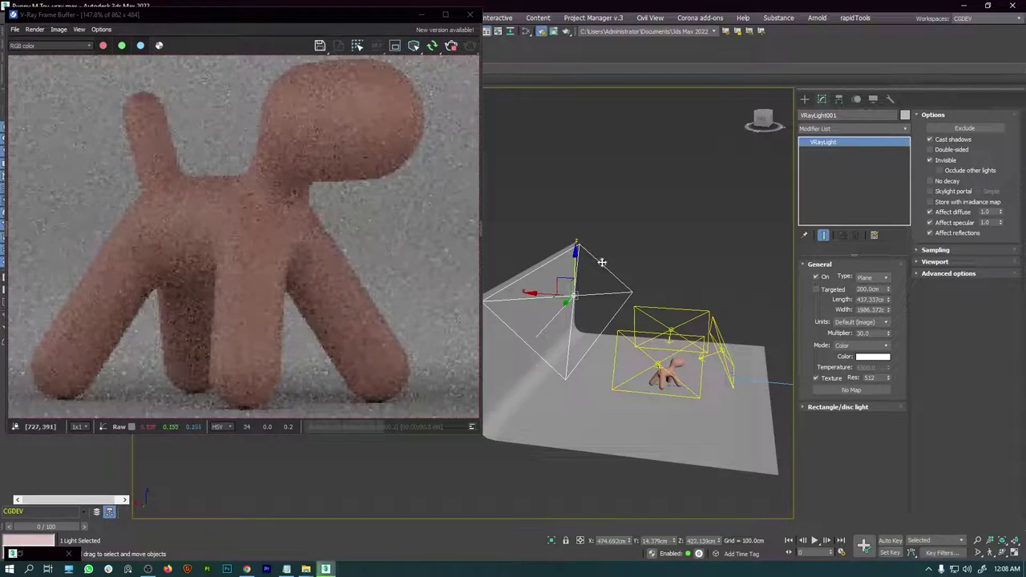
drag(537, 291, 544, 293)
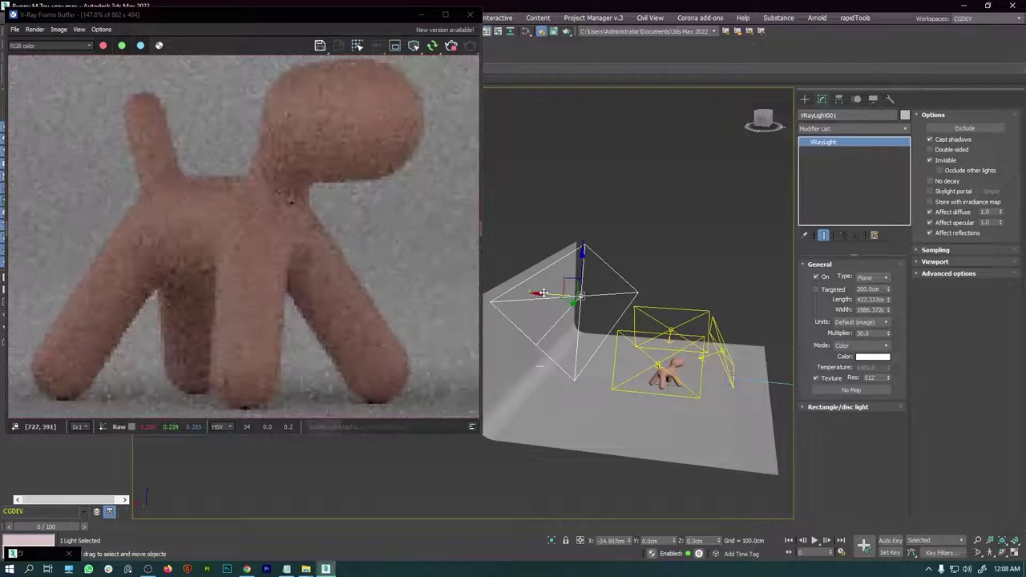
click(634, 237)
alt+middle_drag(634, 237, 666, 256)
drag(626, 269, 626, 269)
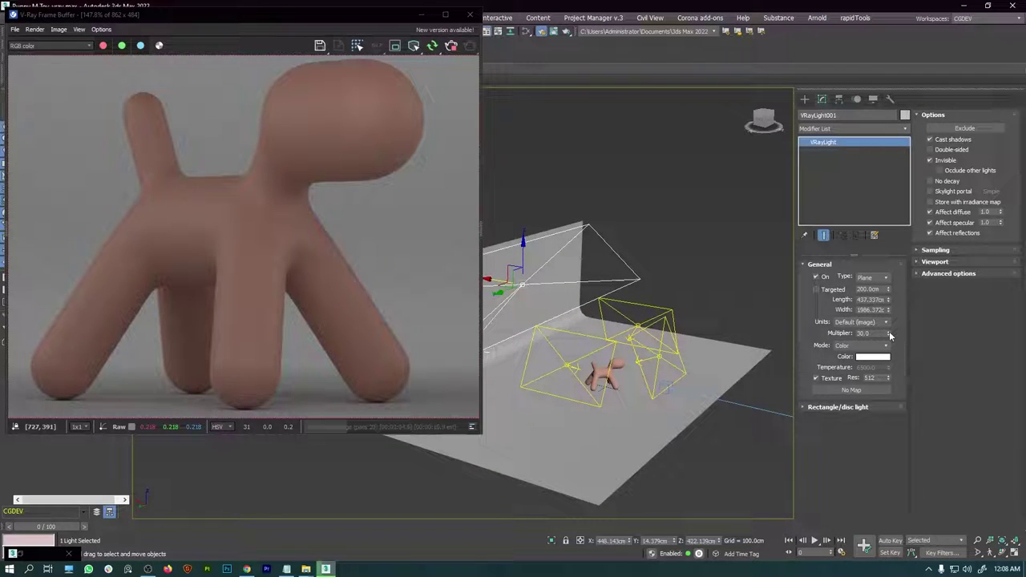
Set the multiplier of the large backdrop light to 97 and of the side light VRayLight003 to 132.
drag(888, 322, 885, 293)
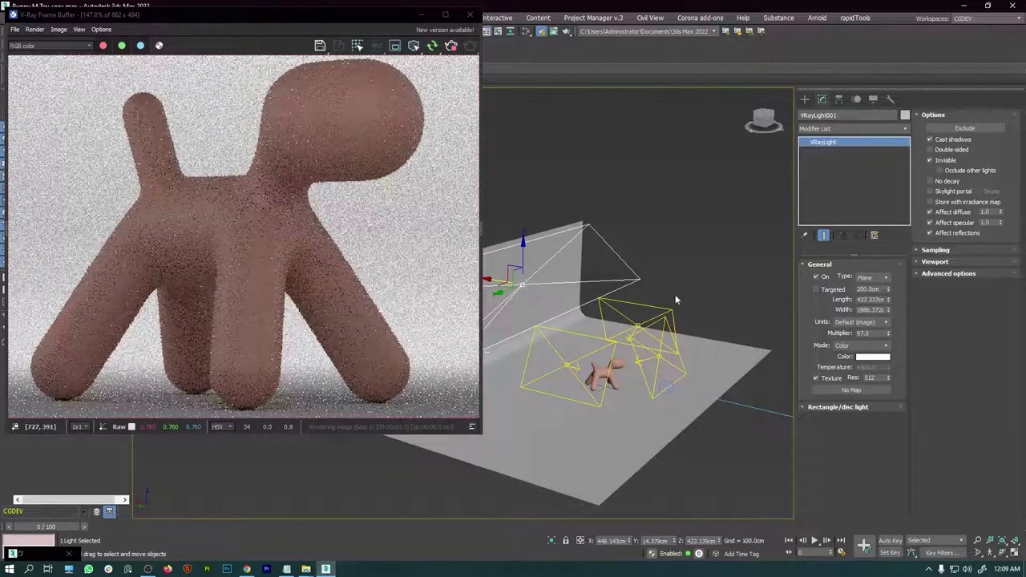
alt+middle_drag(675, 299, 652, 277)
click(637, 310)
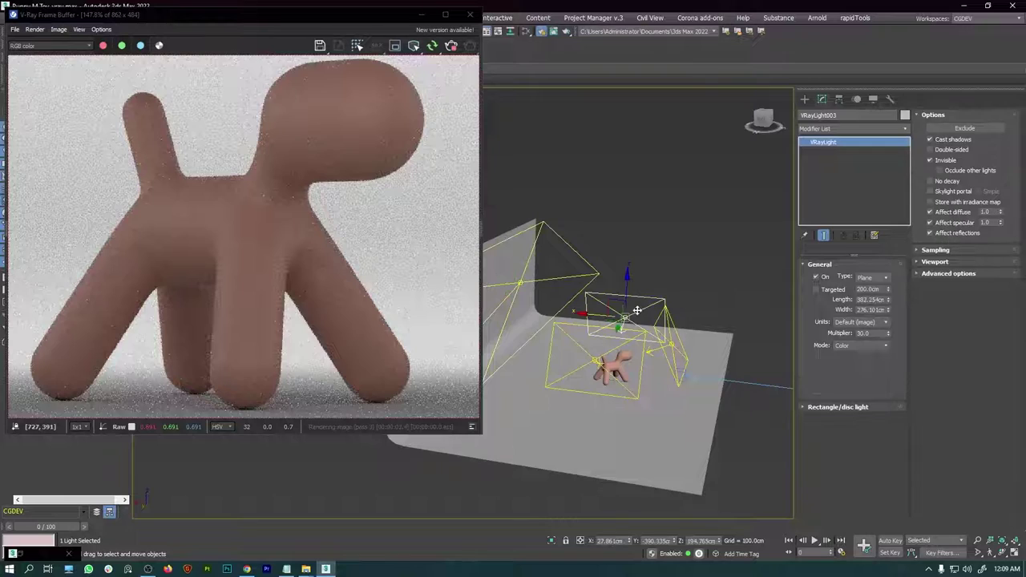
drag(888, 333, 888, 263)
Set the multiplier of the front light on the camera side to 87.
click(682, 324)
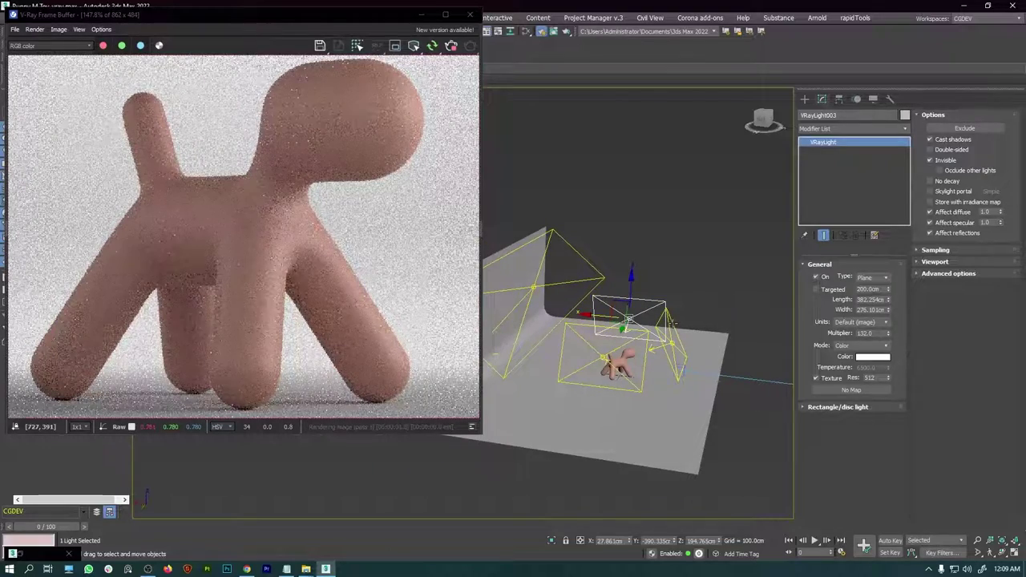
drag(888, 333, 889, 317)
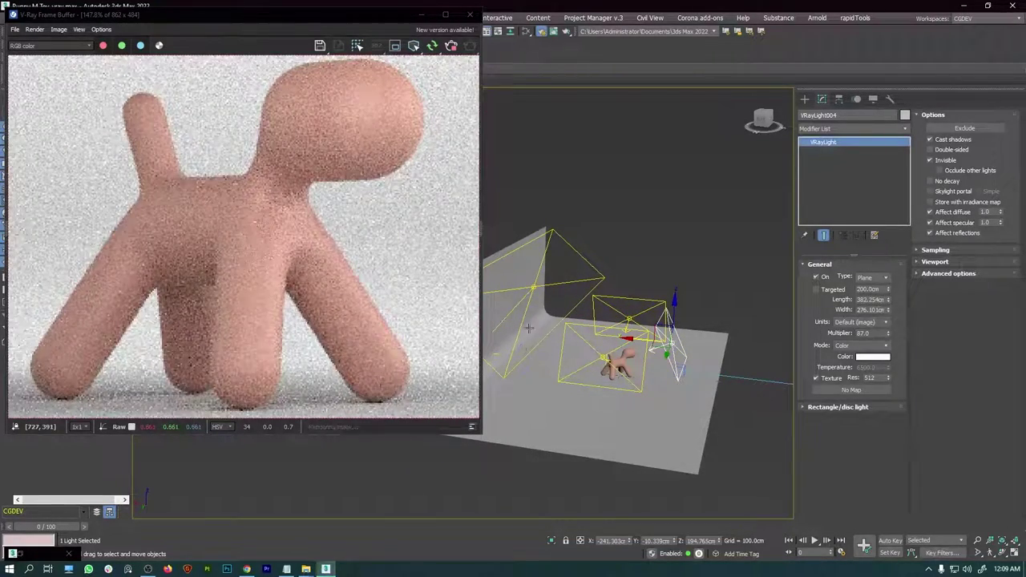
alt+middle_drag(529, 329, 566, 324)
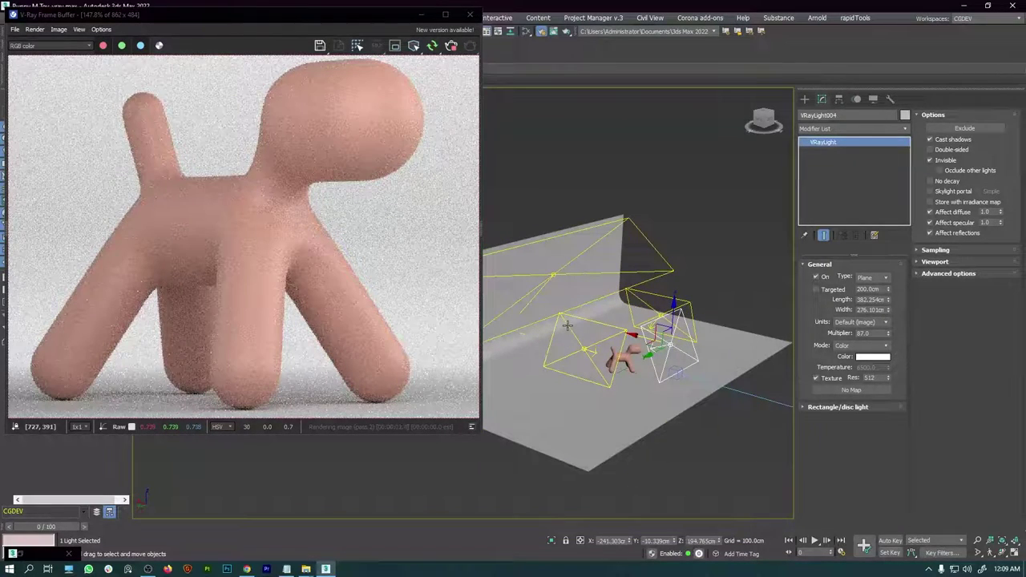
Set the multiplier of the remaining side light, VRayLight002, to 144 while checking the enlarged live render.
click(567, 325)
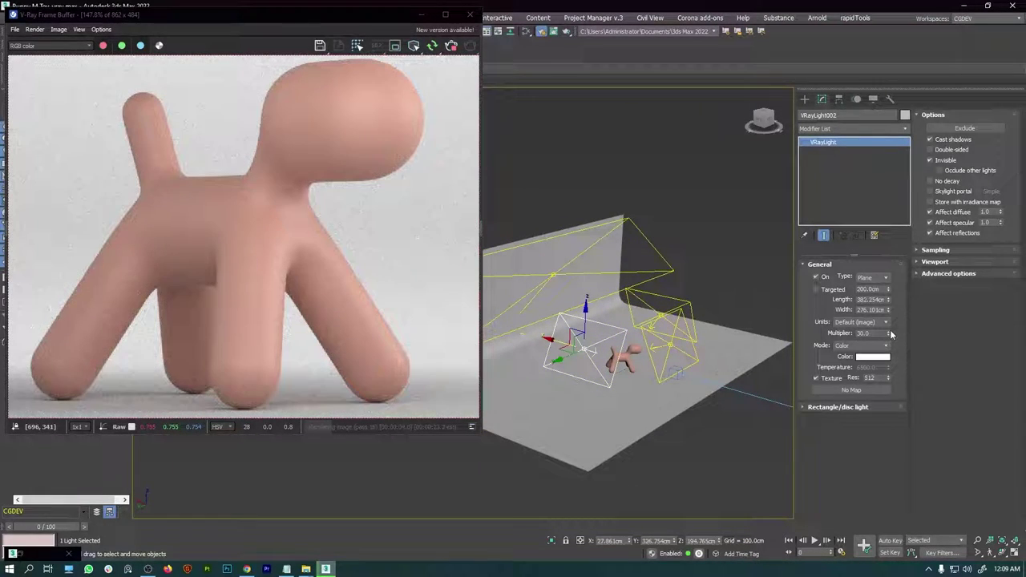
drag(888, 333, 888, 353)
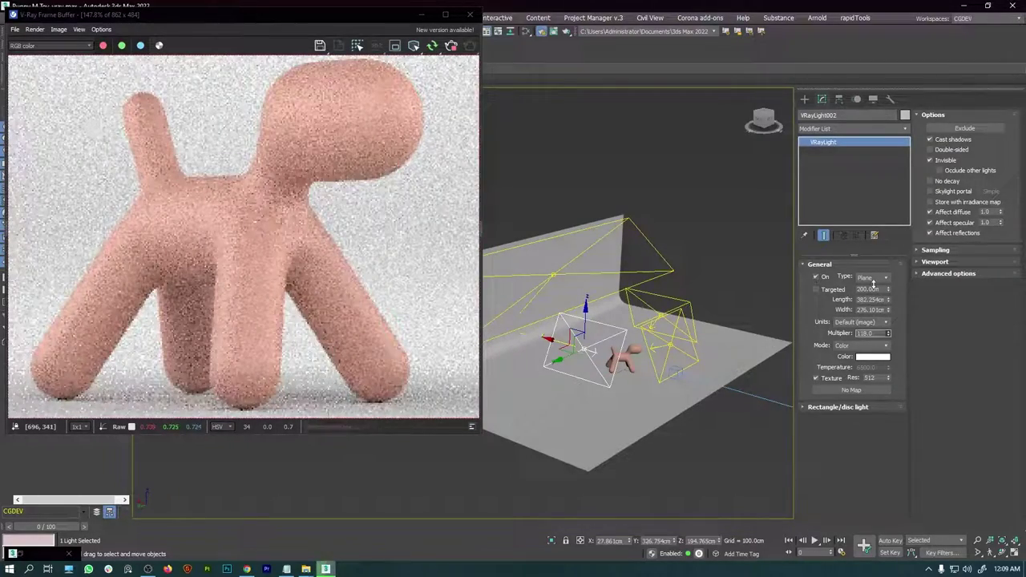
text(130)
key(Return)
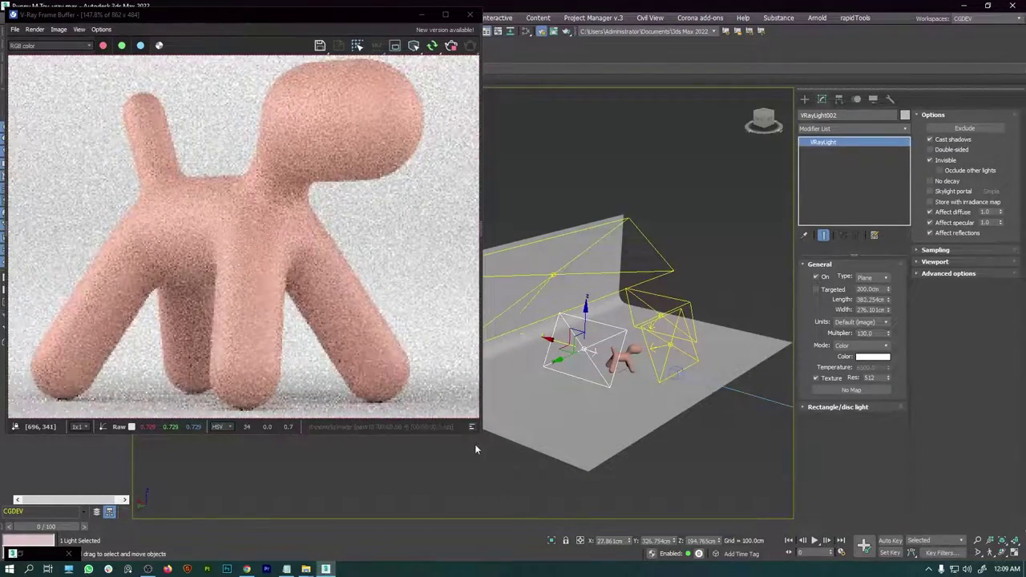
drag(479, 437, 539, 495)
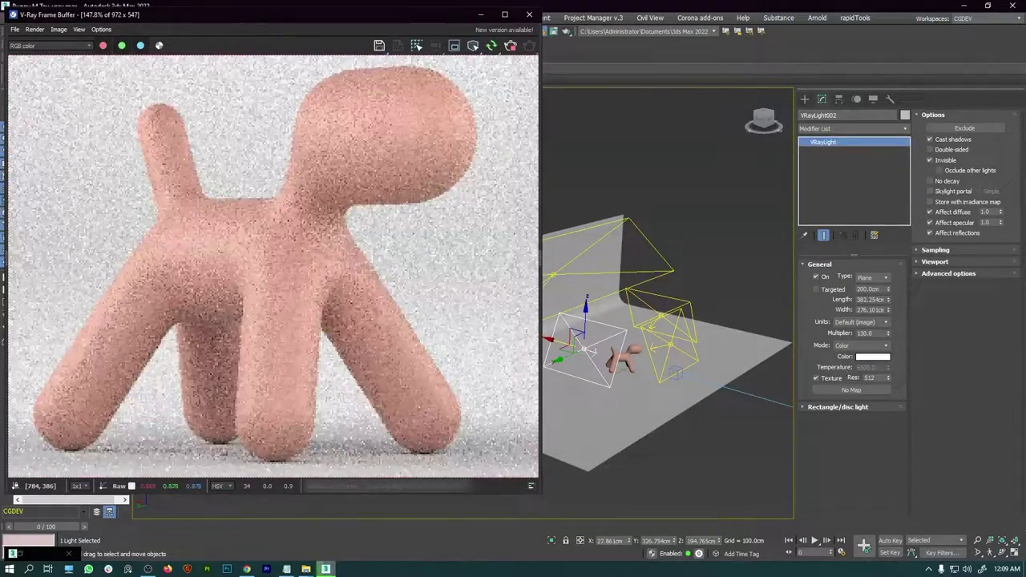
drag(887, 331, 887, 319)
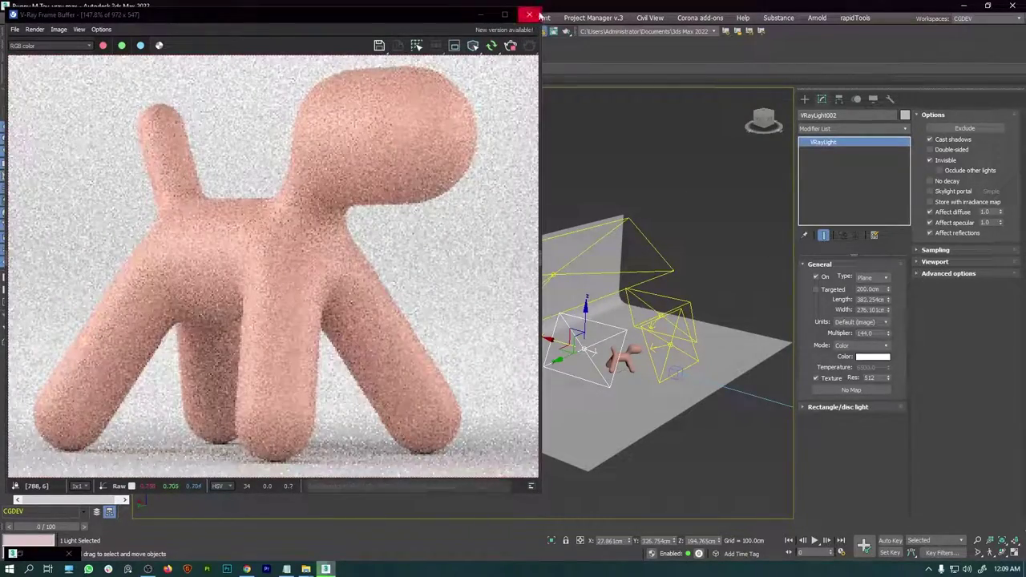
Stop the interactive render, close its frame buffer and return to the V-Ray settings in Render Setup.
click(529, 15)
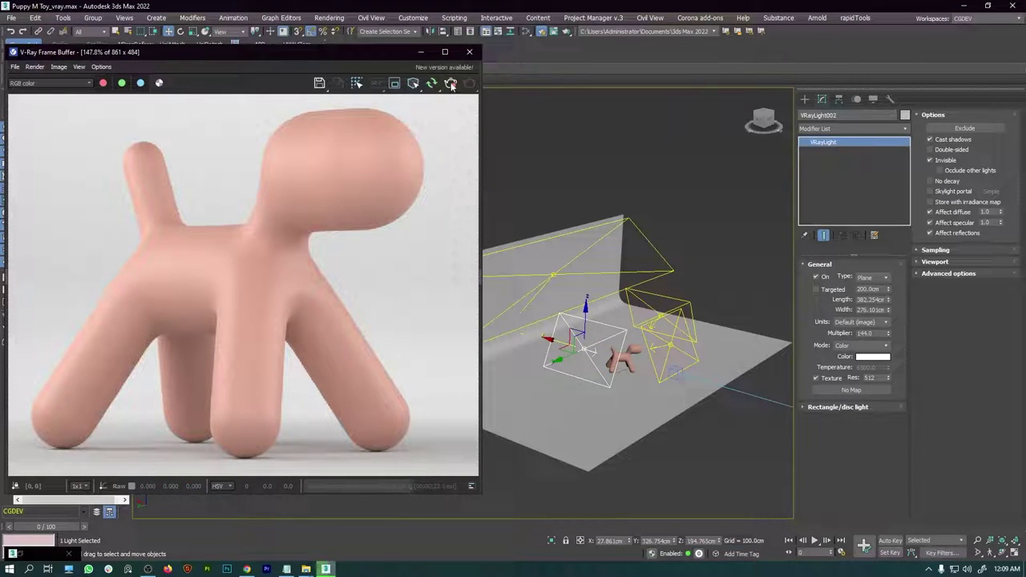
click(451, 84)
drag(380, 53, 394, 77)
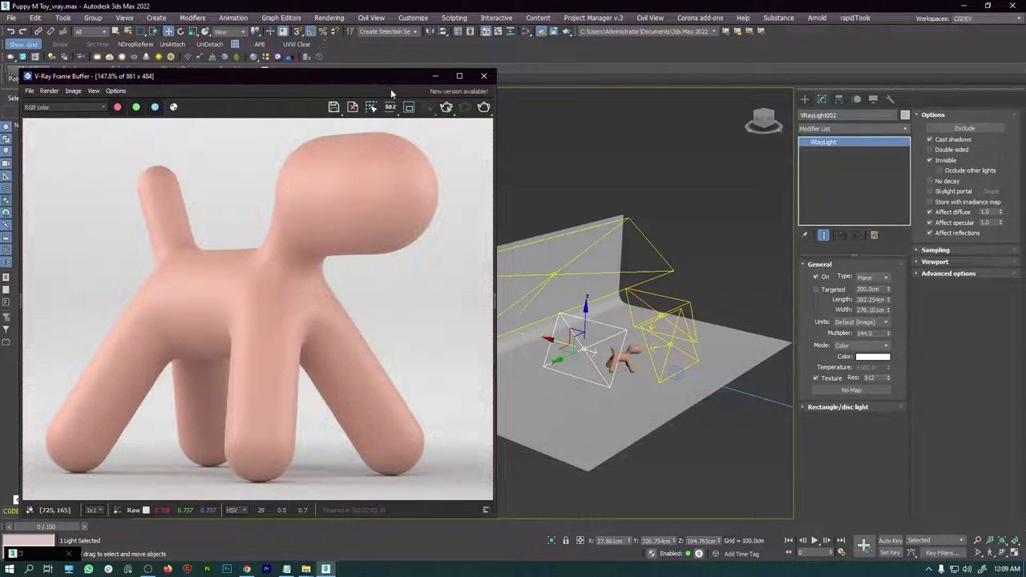
click(483, 75)
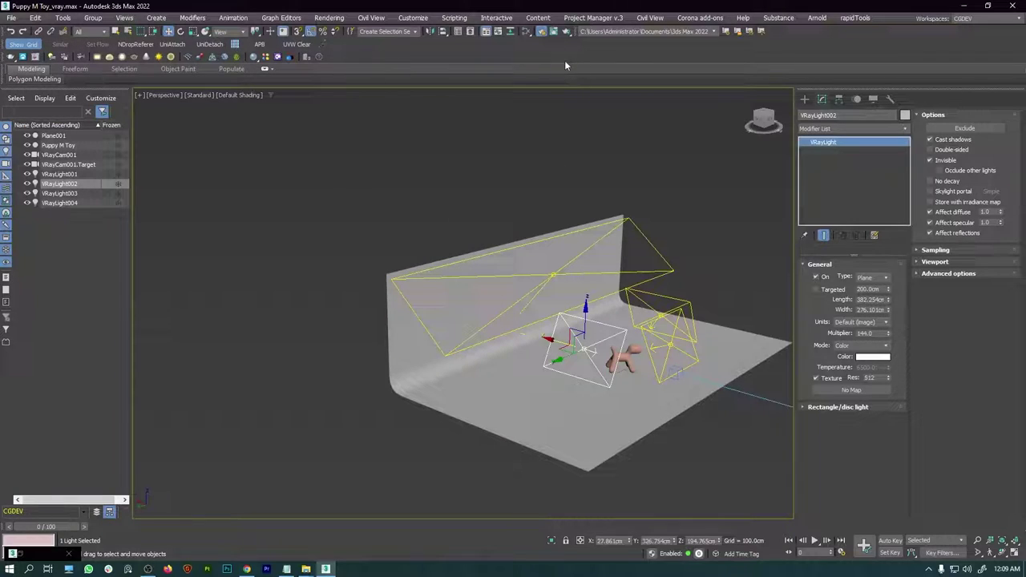
key(F10)
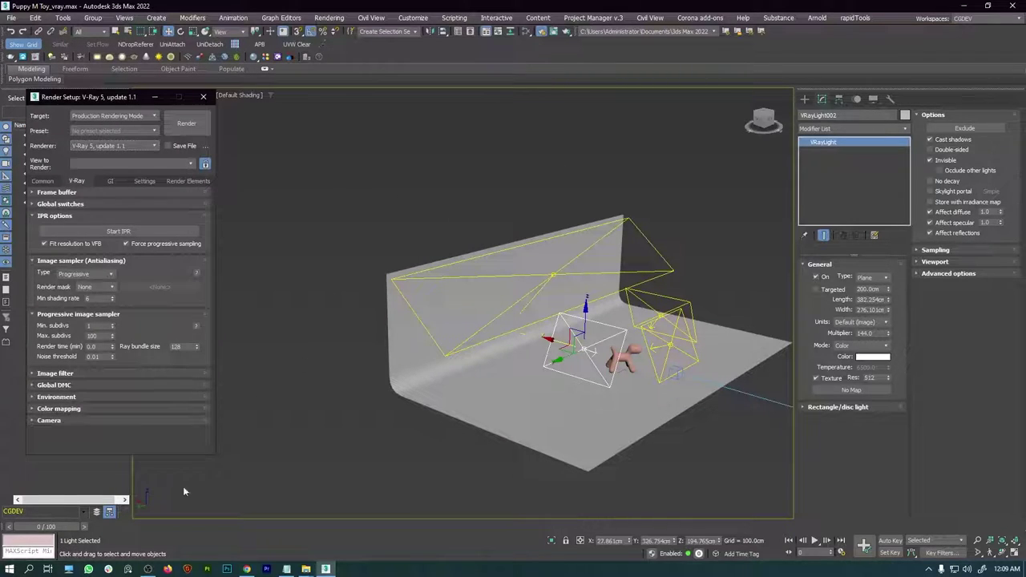
Compare the Bucket and Progressive image sampler settings, leaving the sampler type on Progressive.
drag(127, 101, 306, 115)
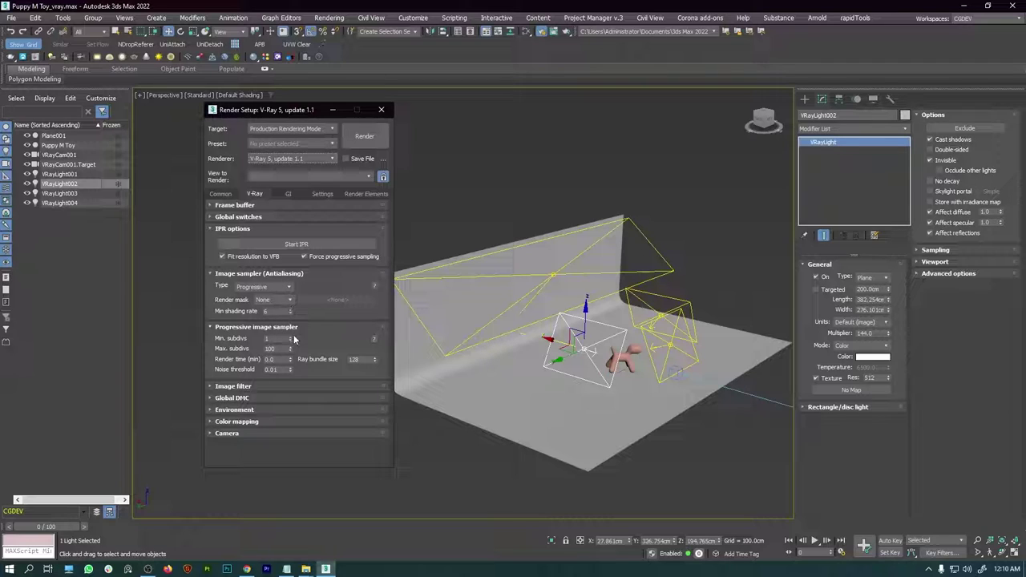
double_click(280, 349)
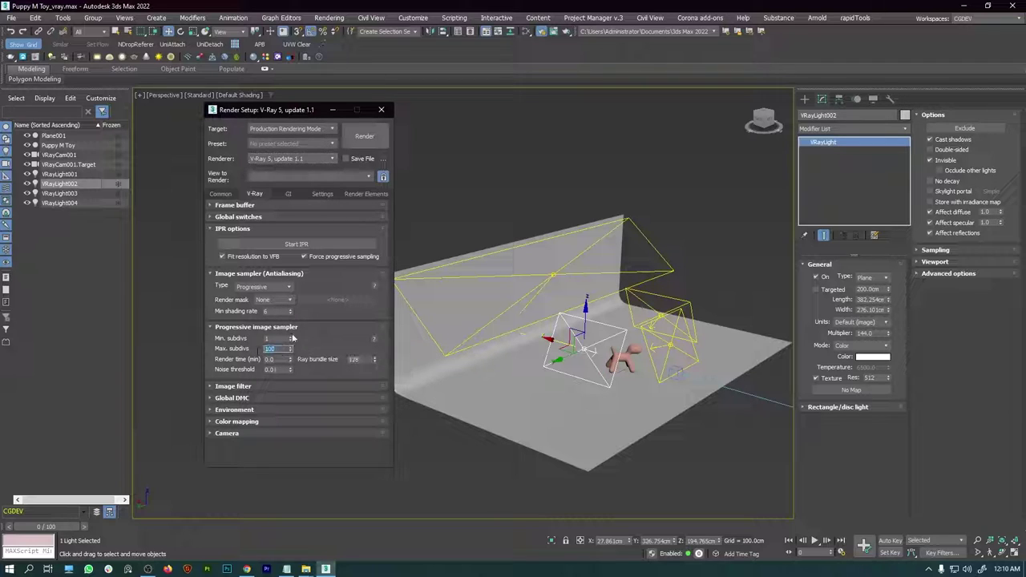
click(273, 286)
click(246, 296)
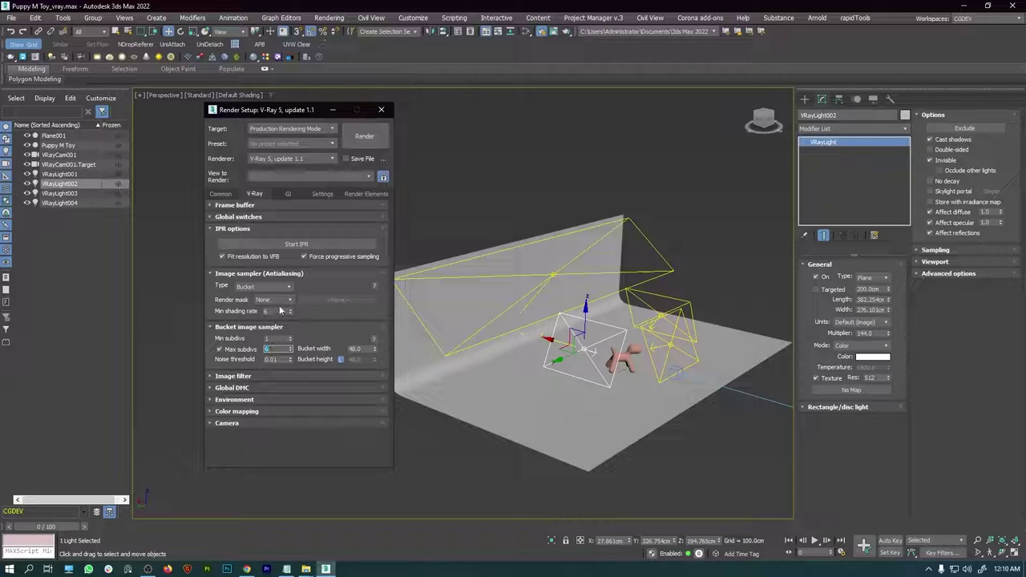
click(266, 287)
click(252, 306)
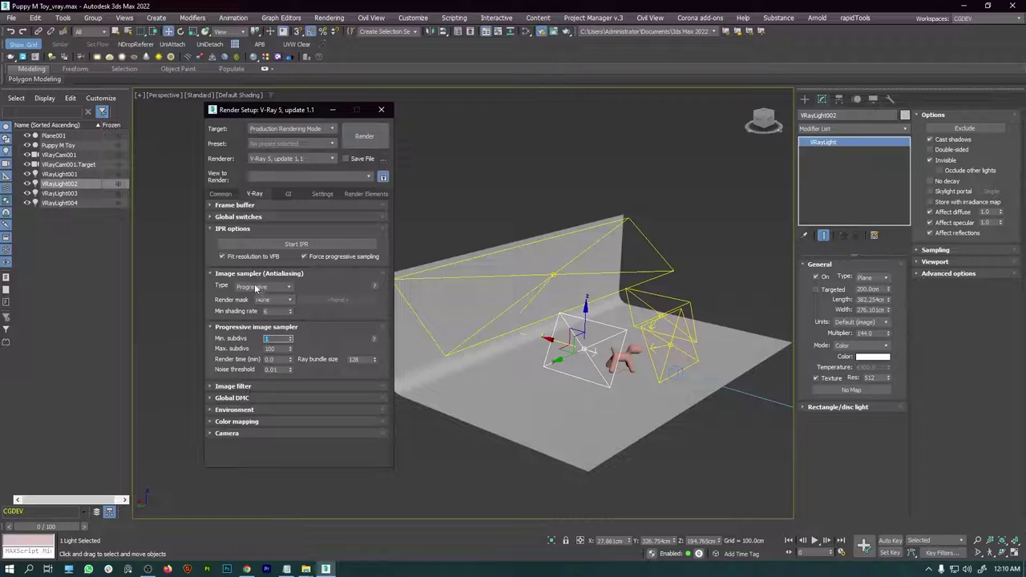
click(257, 287)
click(248, 297)
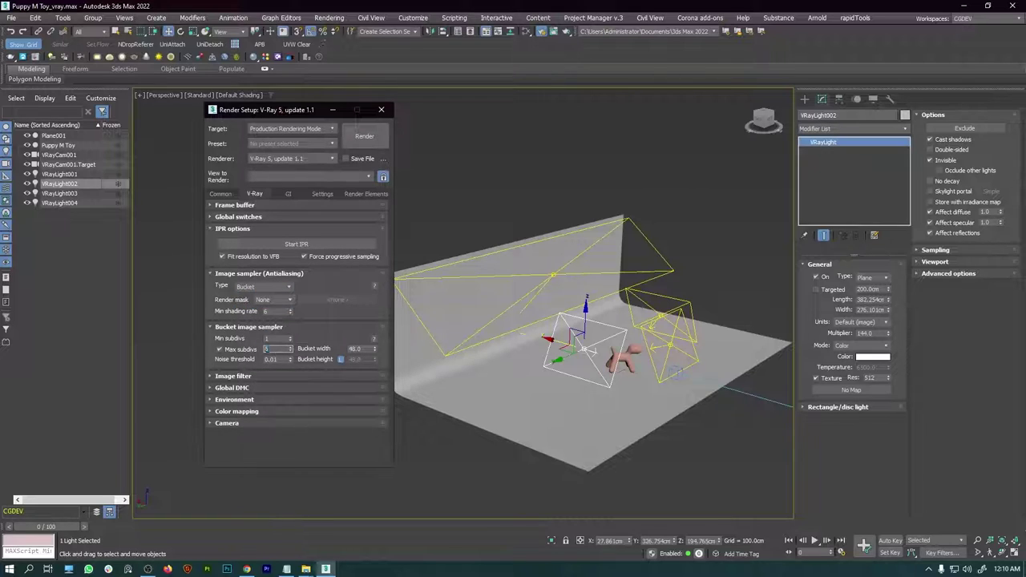
text(55)
click(268, 287)
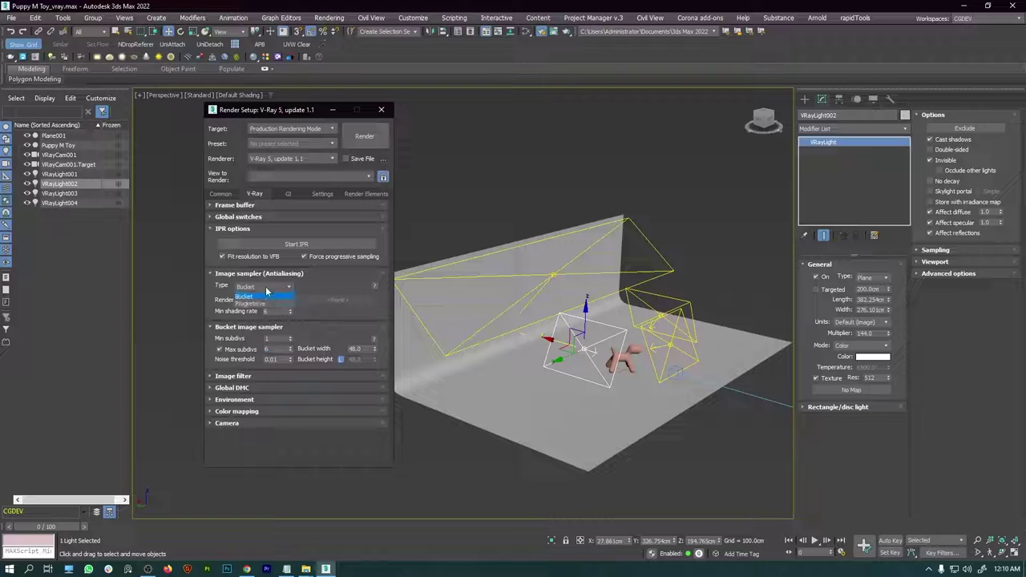
click(256, 304)
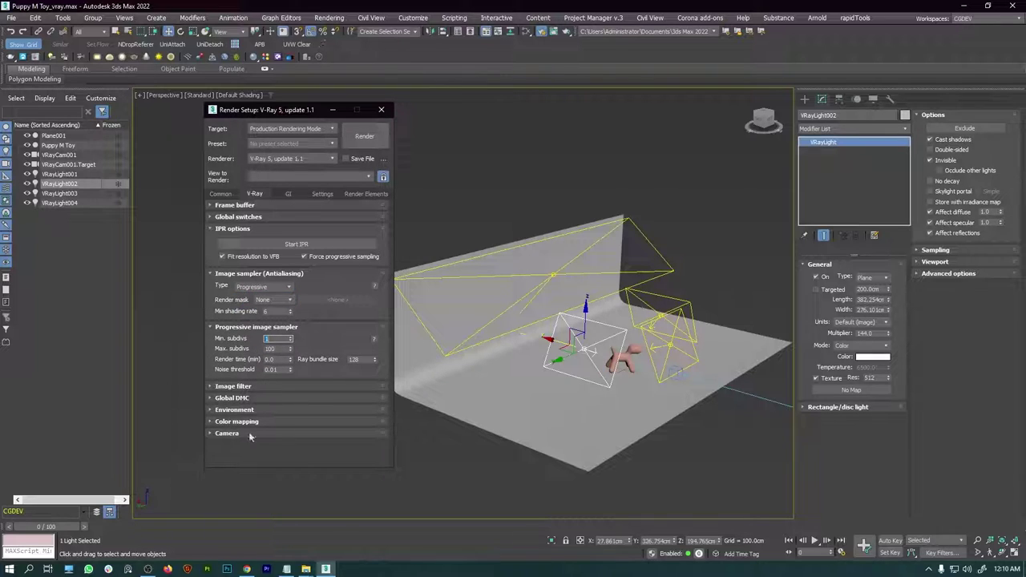
click(233, 360)
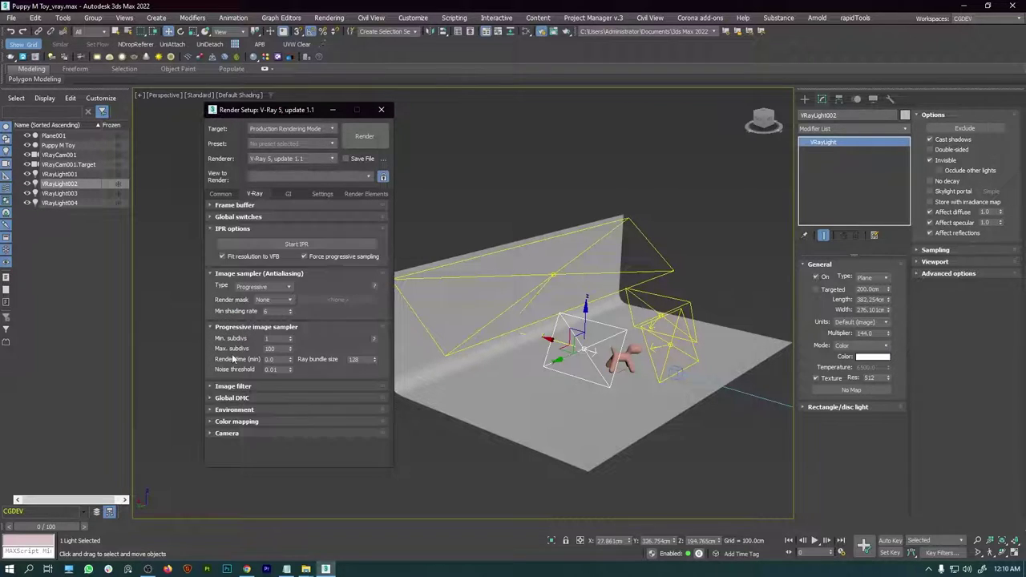
Set the V-Ray color mapping type to Exponential and collapse its settings.
click(241, 424)
scroll(272, 449, down, 1)
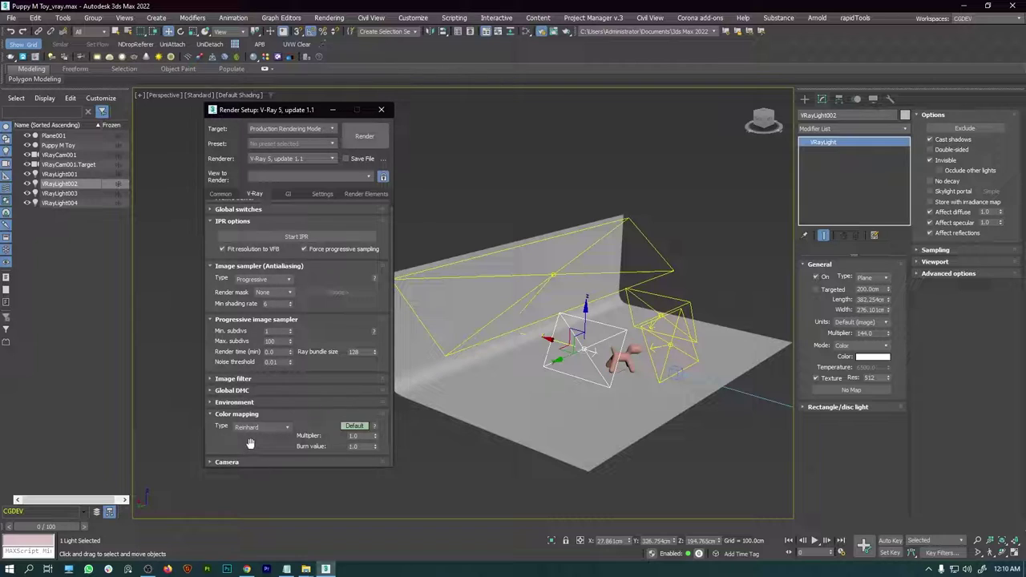
click(257, 427)
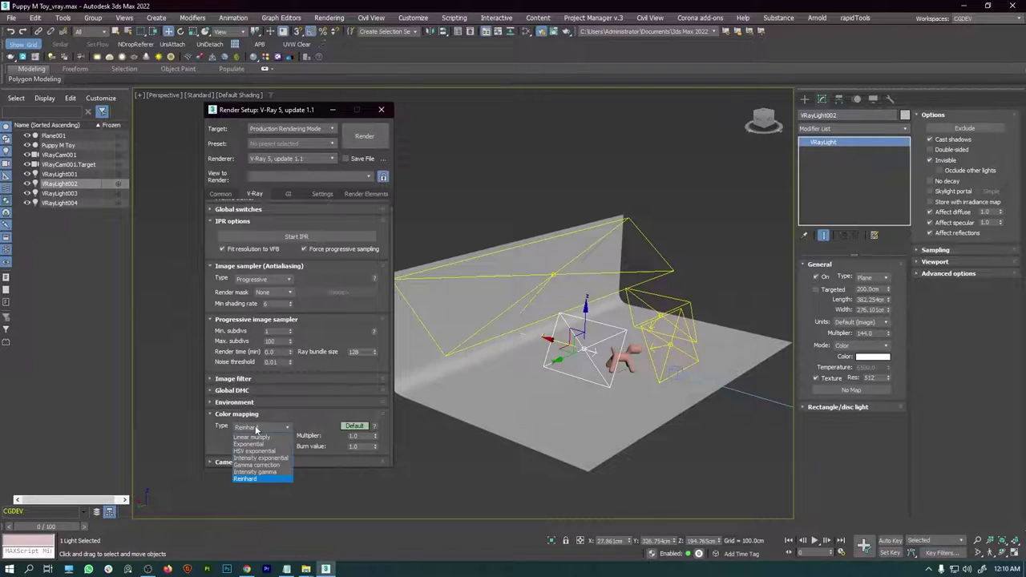
click(264, 445)
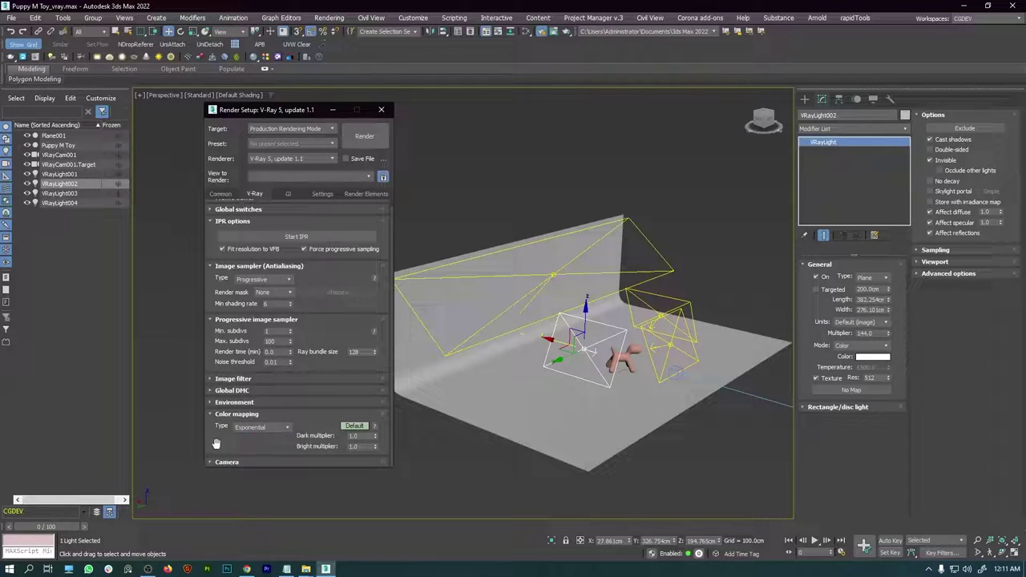
click(239, 414)
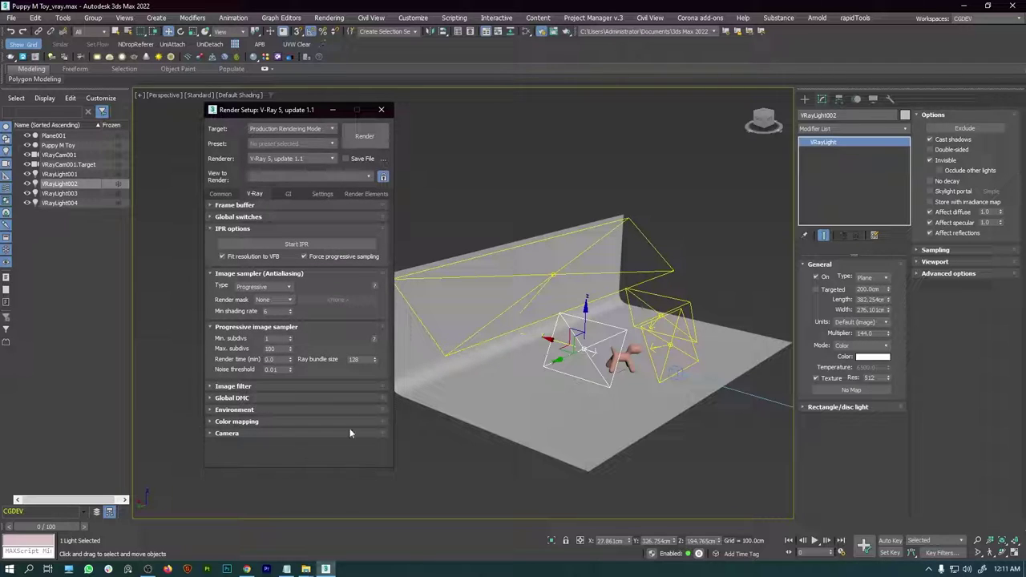
Check the engine choices available for primary global illumination without changing them.
click(289, 194)
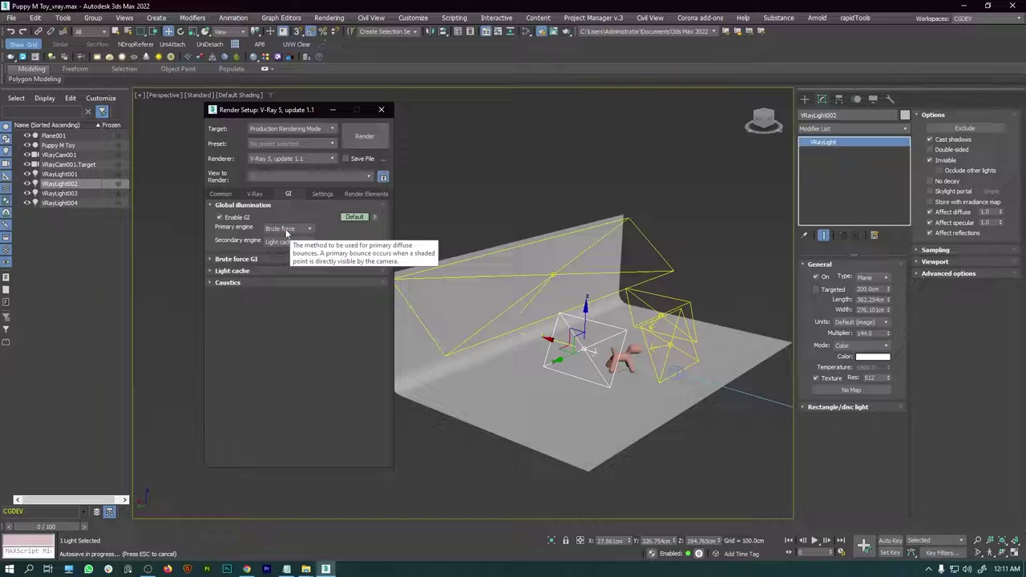
click(288, 229)
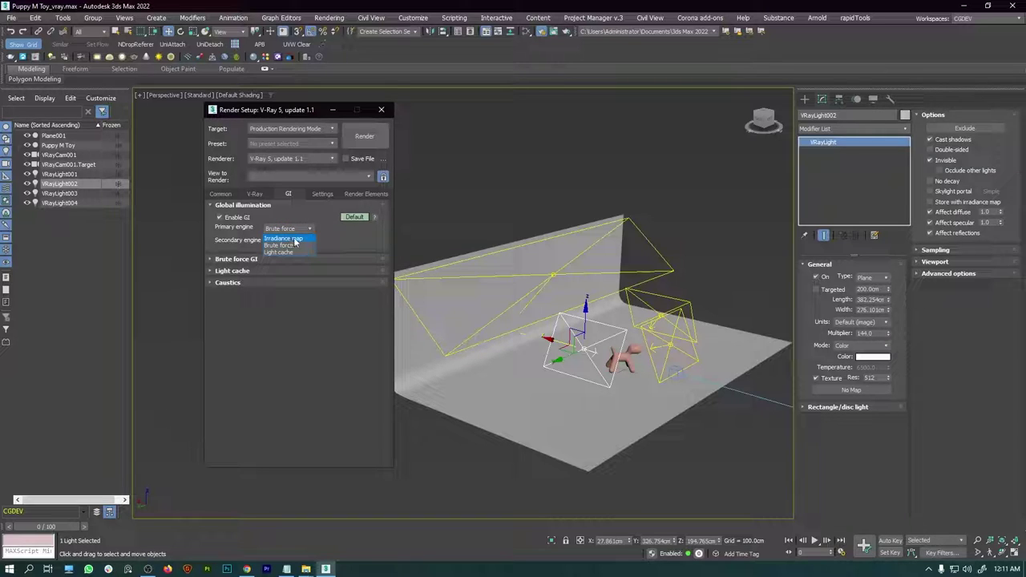
click(345, 239)
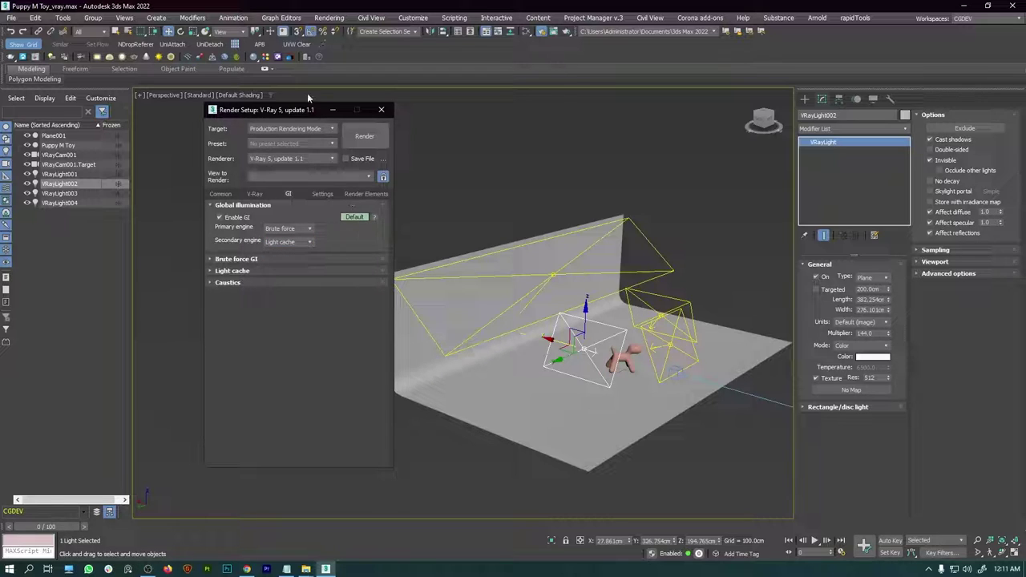
Restart the interactive render from the V-Ray settings and place its frame buffer beside the studio scene.
drag(292, 109, 249, 108)
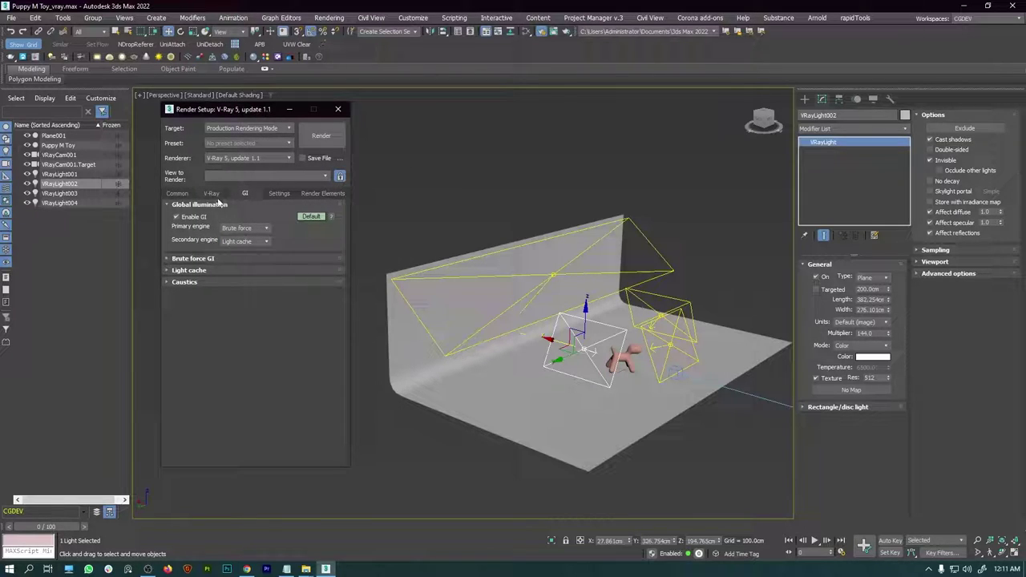
click(212, 194)
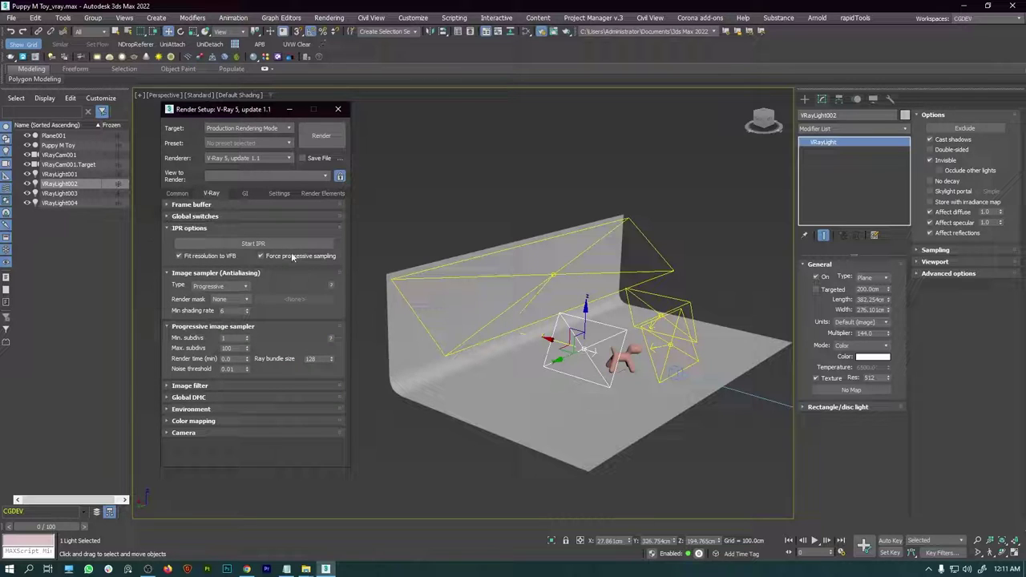
click(250, 243)
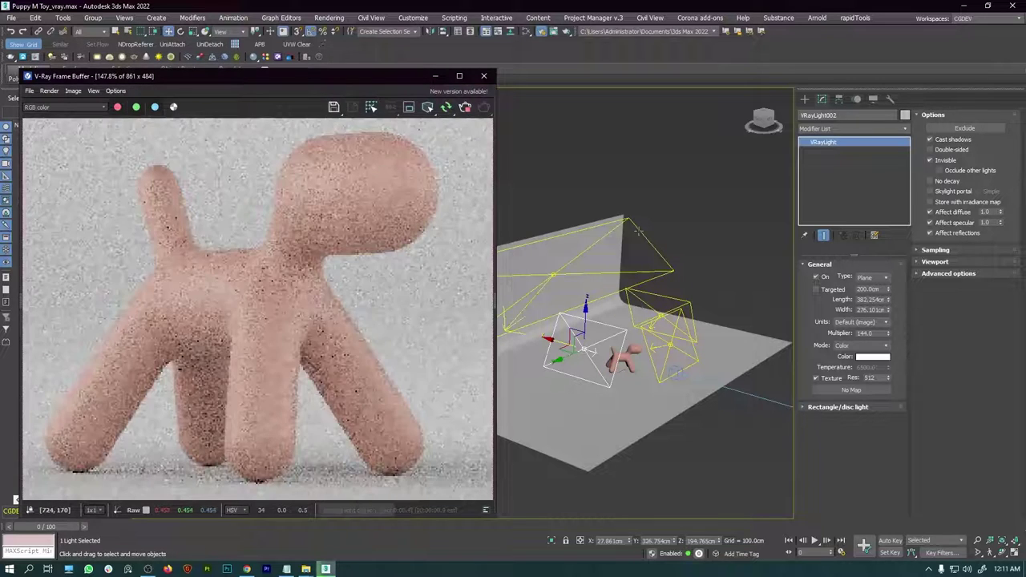
drag(355, 82, 744, 74)
drag(601, 73, 218, 50)
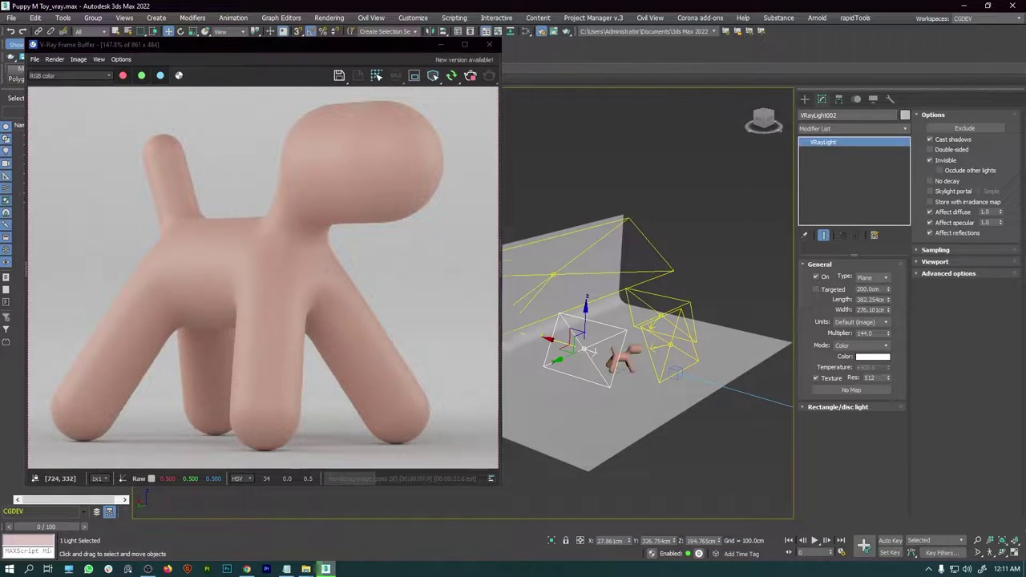
scroll(698, 264, down, 3)
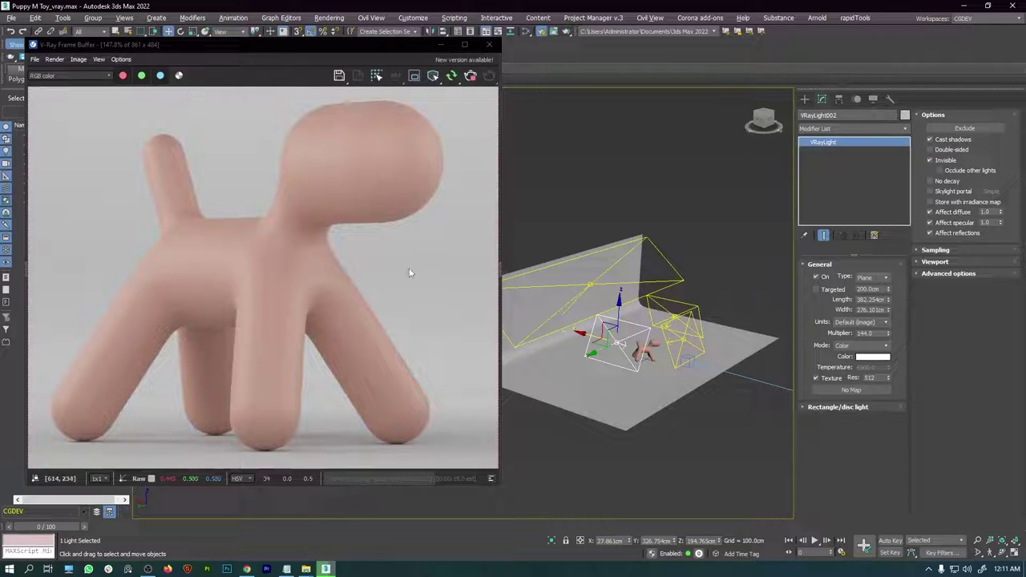
Open the Slate Material Editor and create a new VRayMtl material in the node view.
click(526, 30)
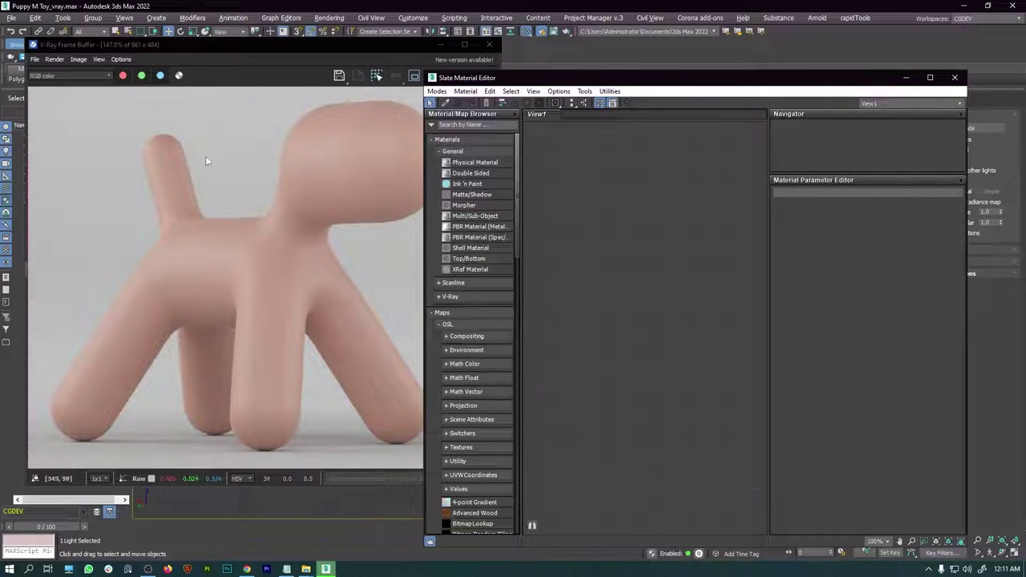
mouse_move(606, 209)
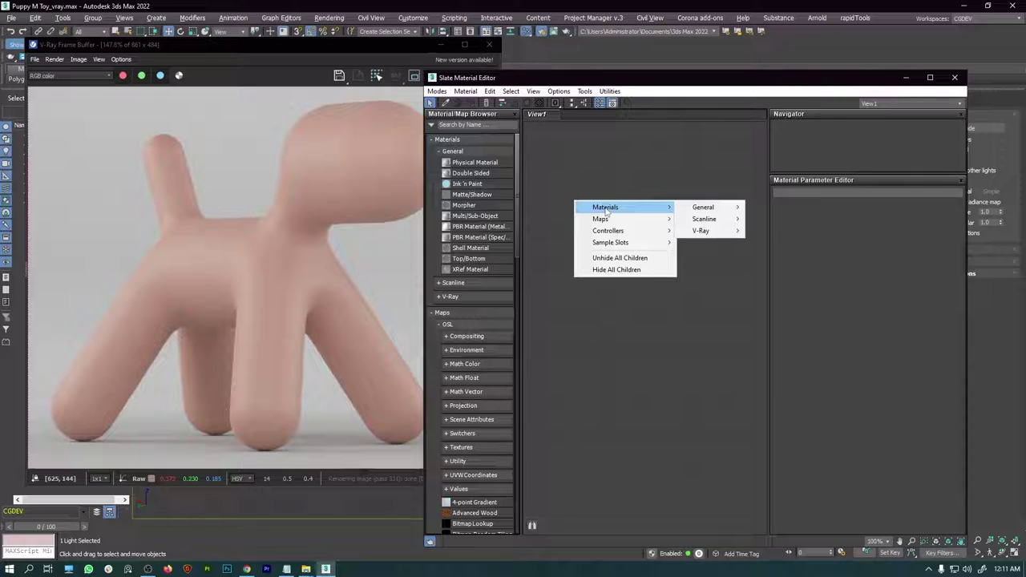
mouse_move(706, 231)
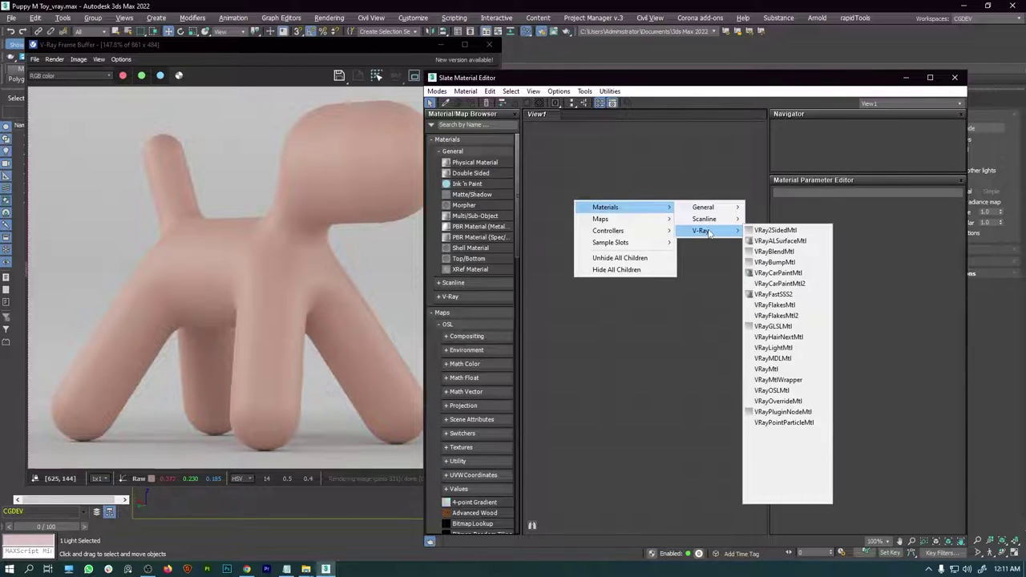
click(779, 368)
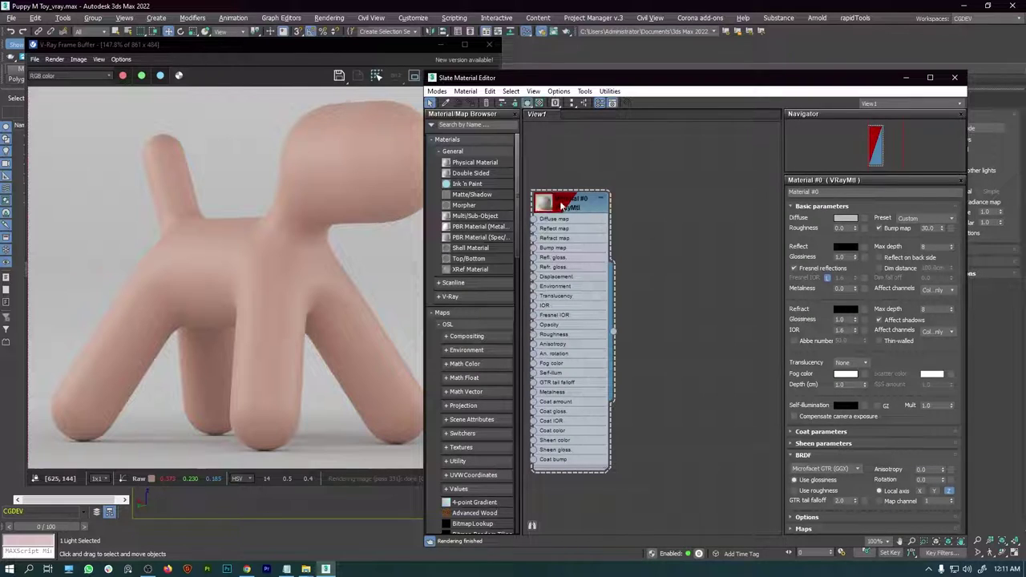
drag(571, 200, 658, 200)
Select the backdrop Plane001 and assign the new VRayMtl material to it.
drag(628, 82, 478, 298)
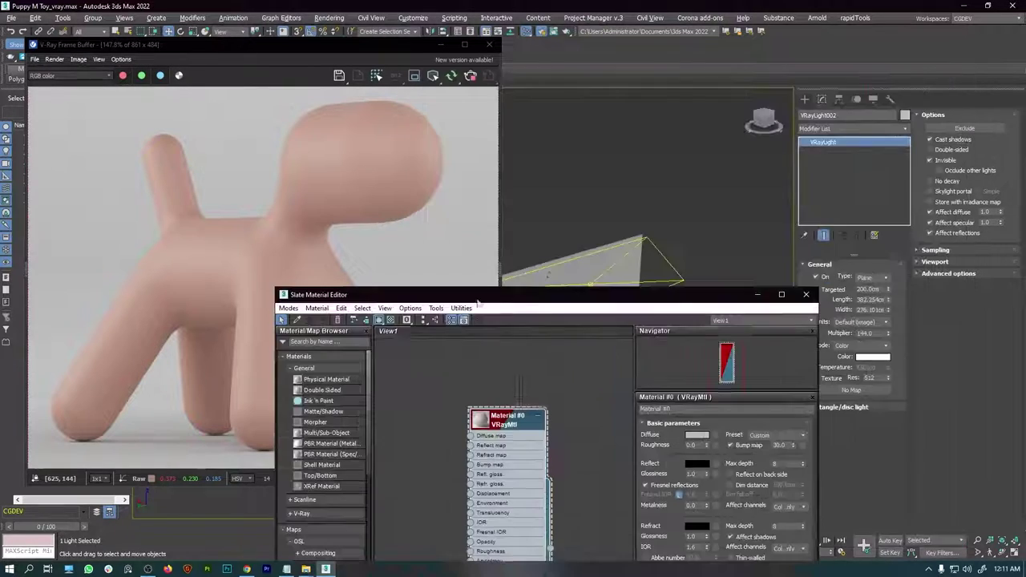
click(597, 255)
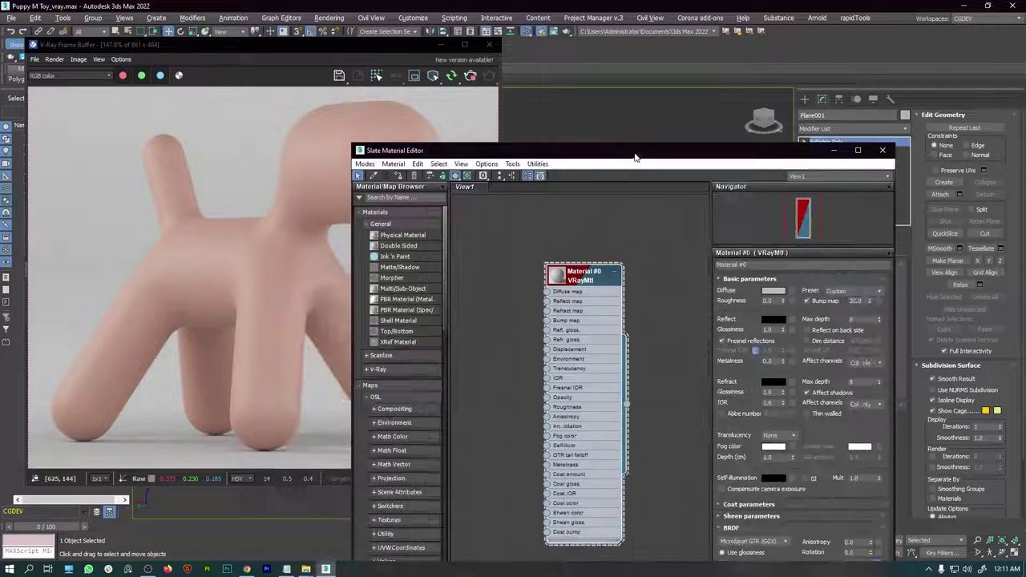
drag(497, 294, 573, 150)
right_click(576, 276)
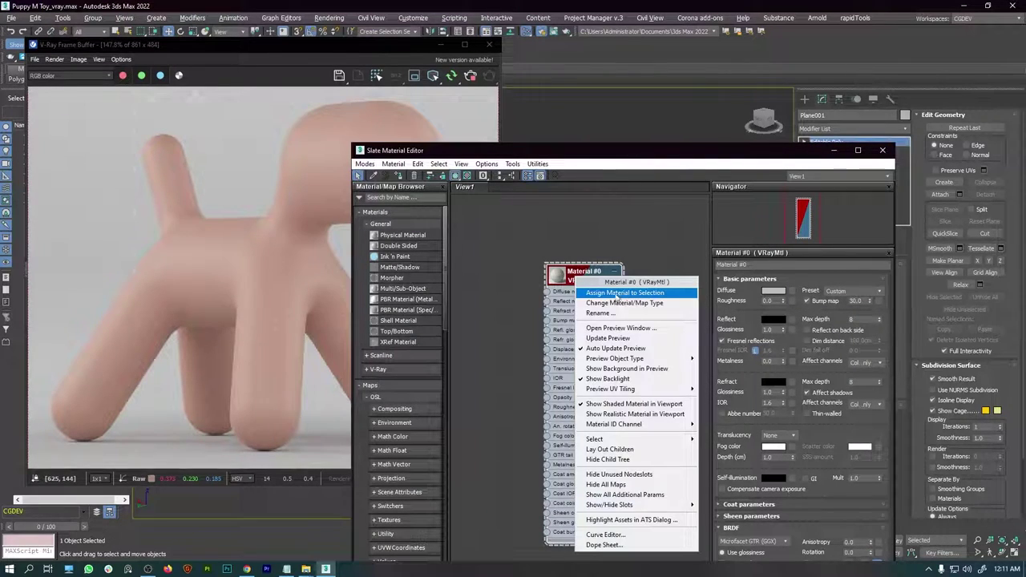
click(617, 293)
Set the backdrop material's diffuse color to a near-white with value 243 and close the material editor.
drag(800, 155, 757, 101)
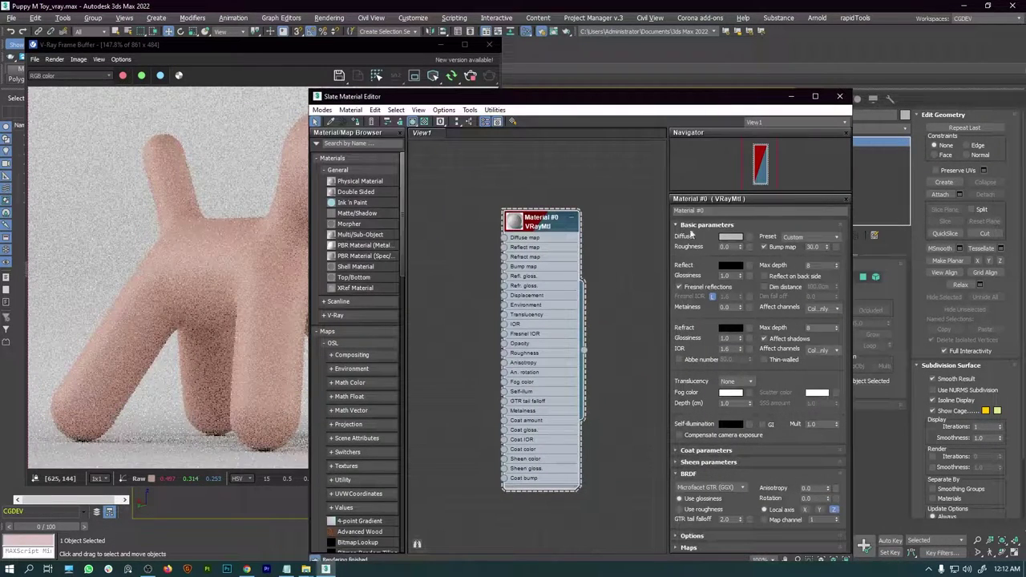
click(723, 239)
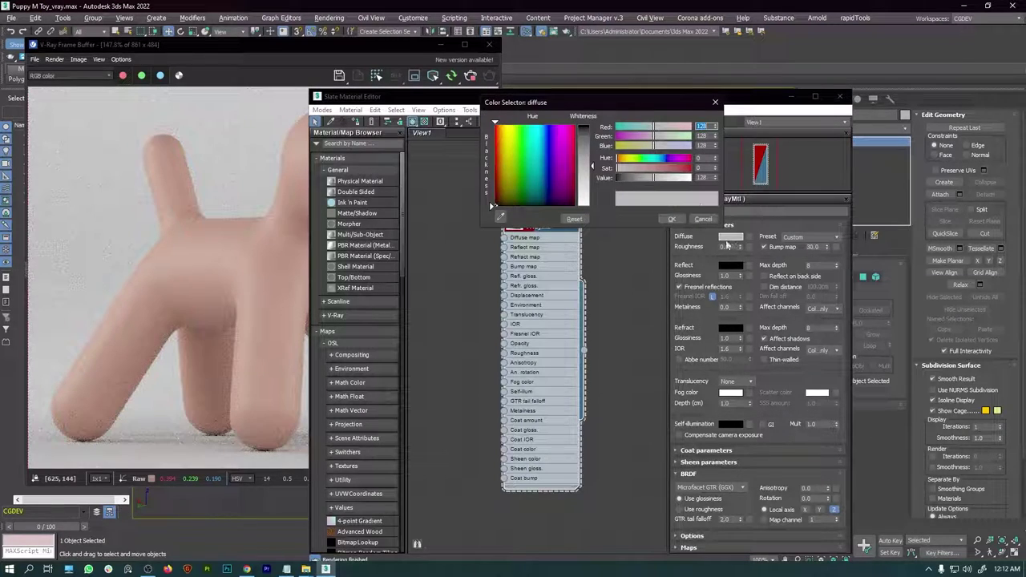
drag(664, 177, 688, 179)
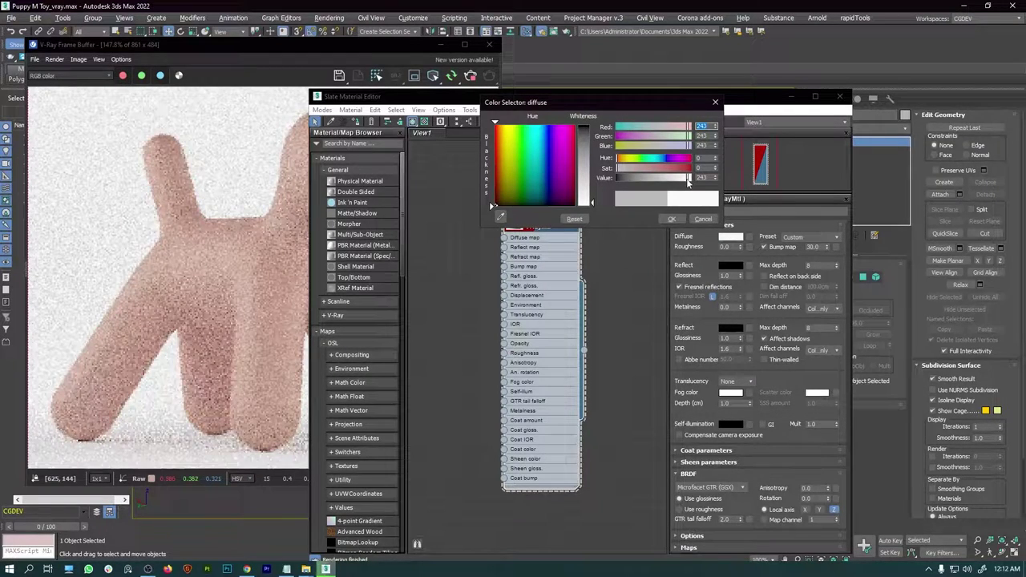
click(672, 220)
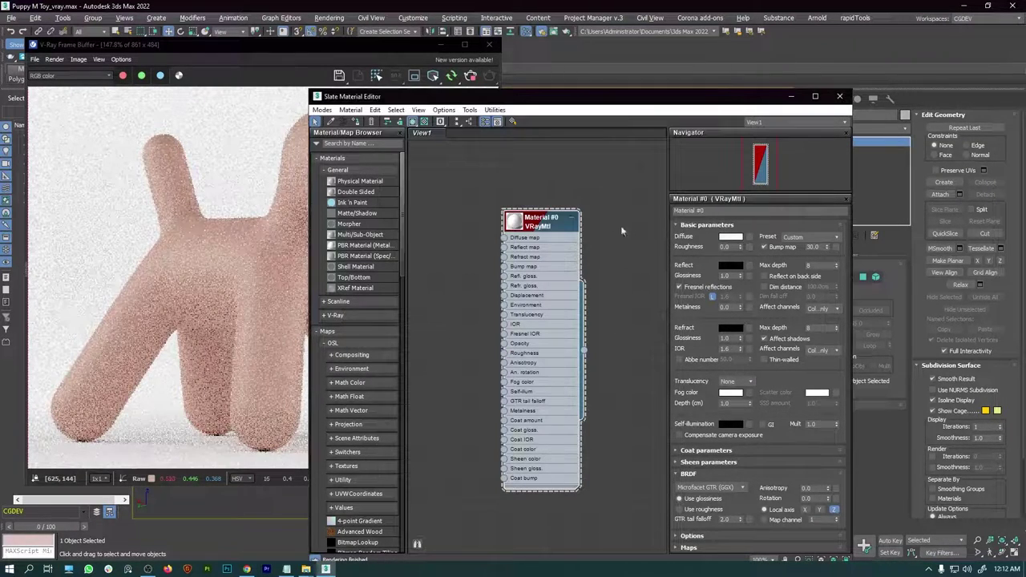
click(840, 96)
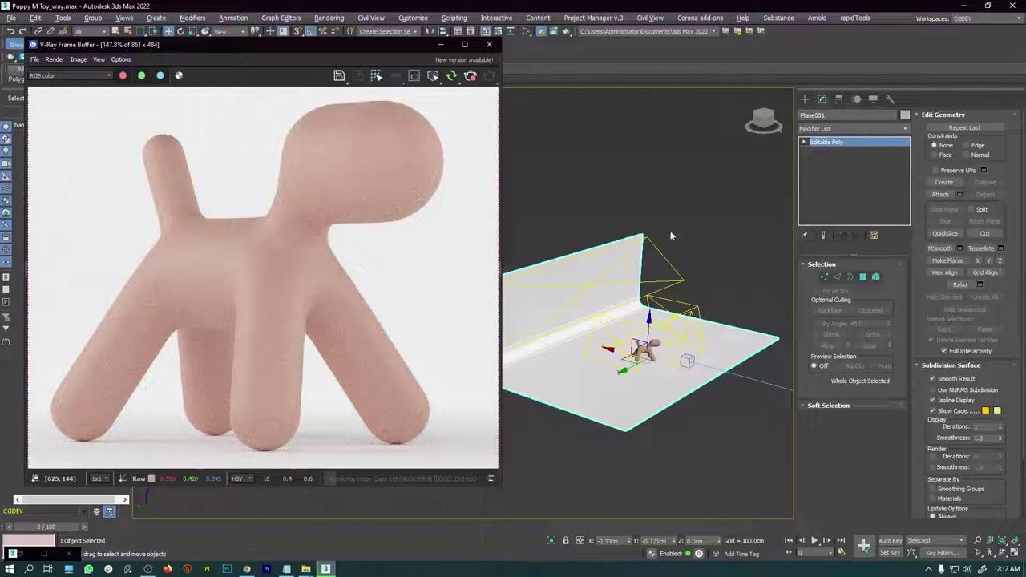
Select the large backdrop light VRayLight001 and set its multiplier to 151.
click(706, 217)
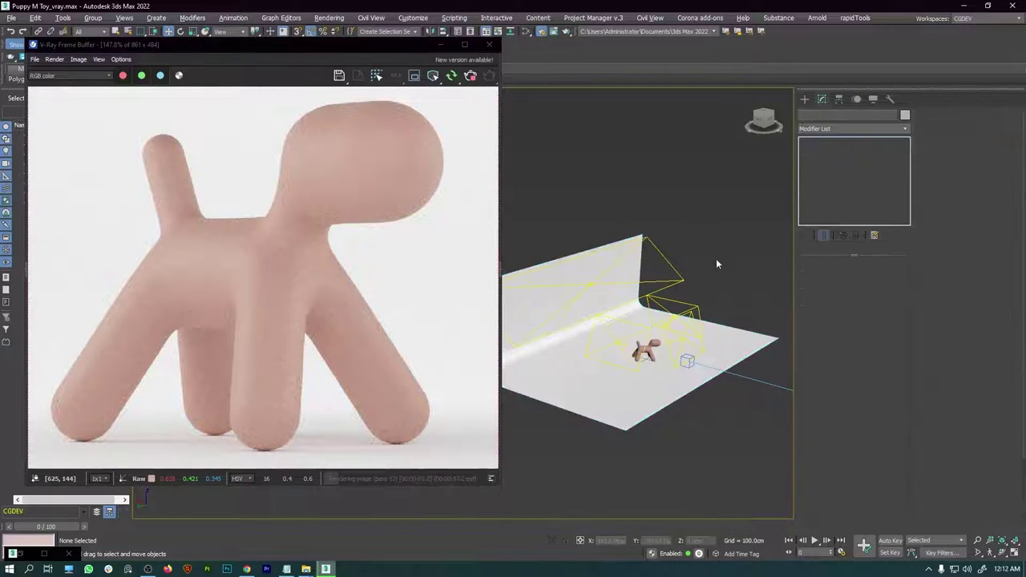
click(663, 272)
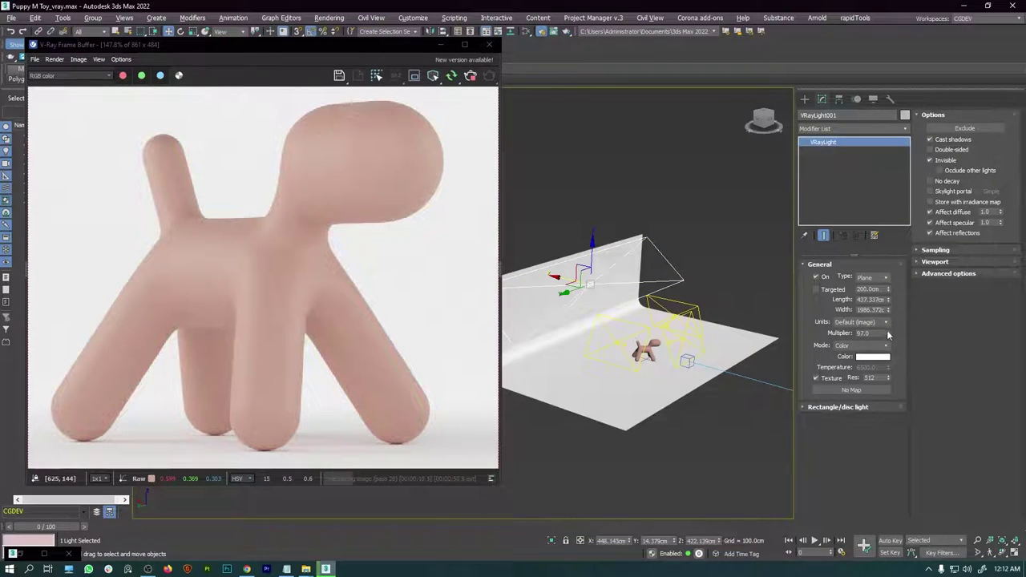
drag(887, 332, 887, 305)
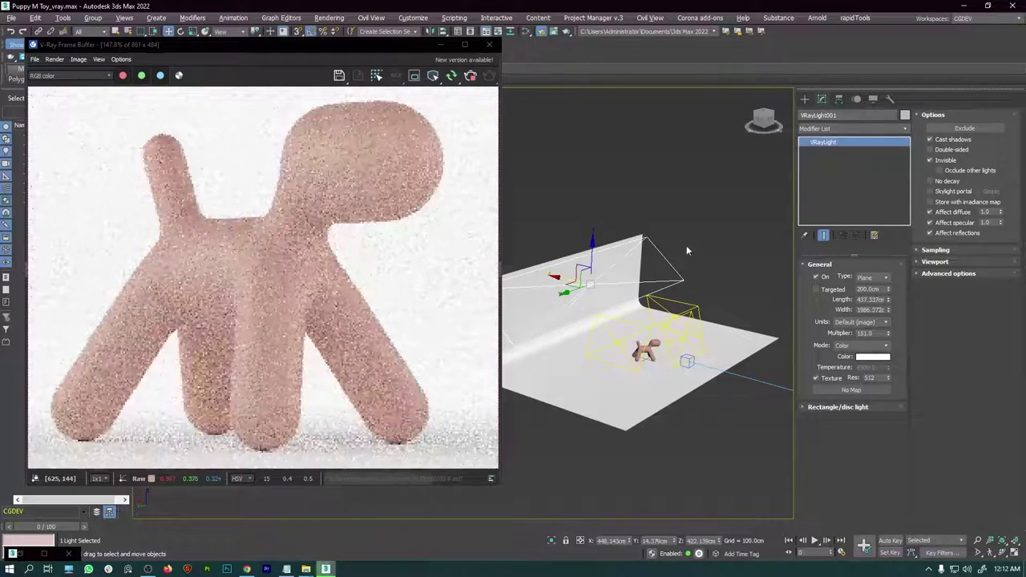
Set the multiplier of VRayLight003 to 166 and that of VRayLight002 to 192.
alt+middle_drag(686, 245, 676, 278)
click(675, 278)
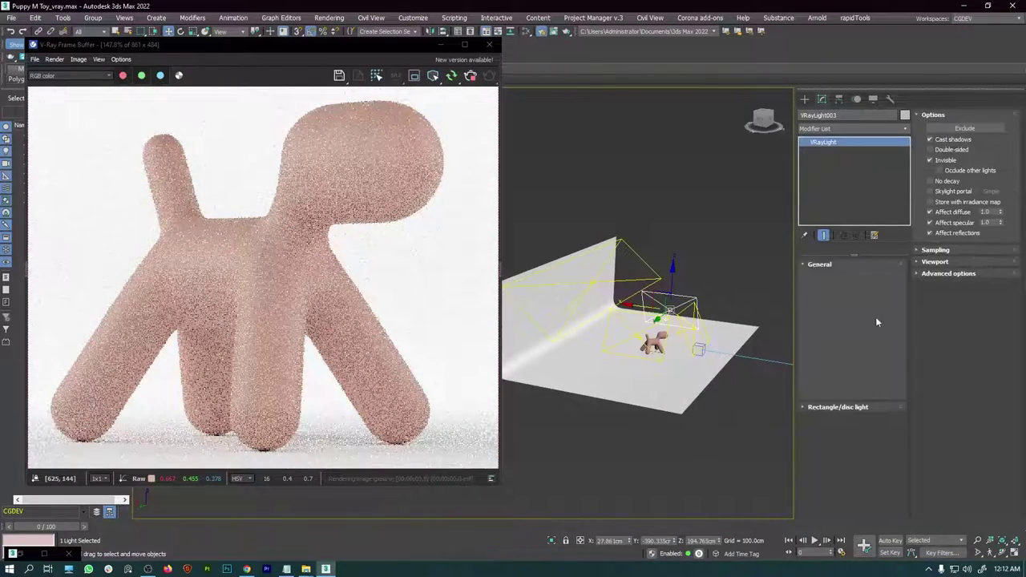
drag(887, 333, 886, 314)
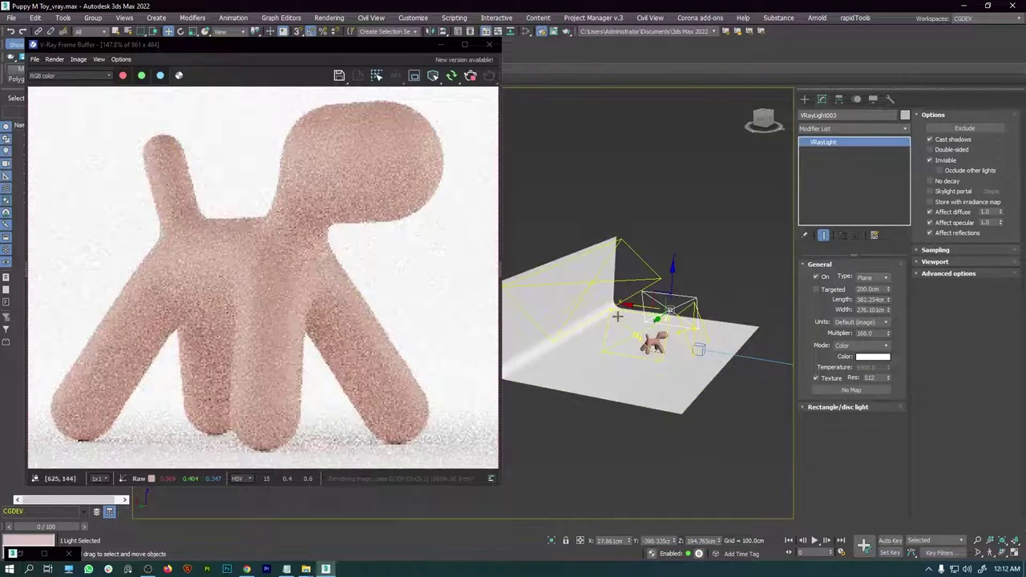
click(617, 317)
drag(889, 335, 888, 320)
Select the side light VRayLight004 next to the toy and set its multiplier to 112.
alt+middle_drag(657, 281, 717, 276)
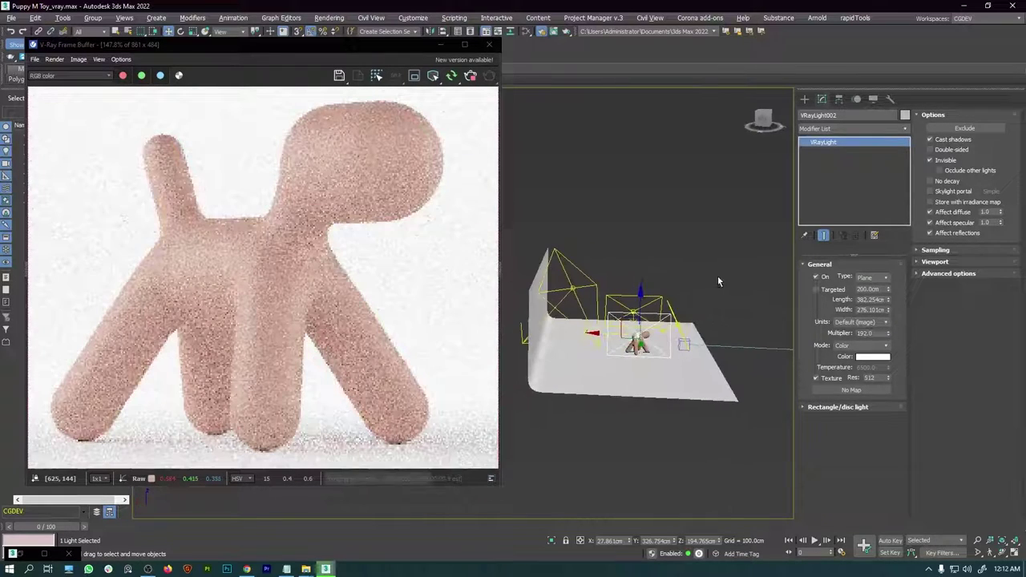
click(670, 305)
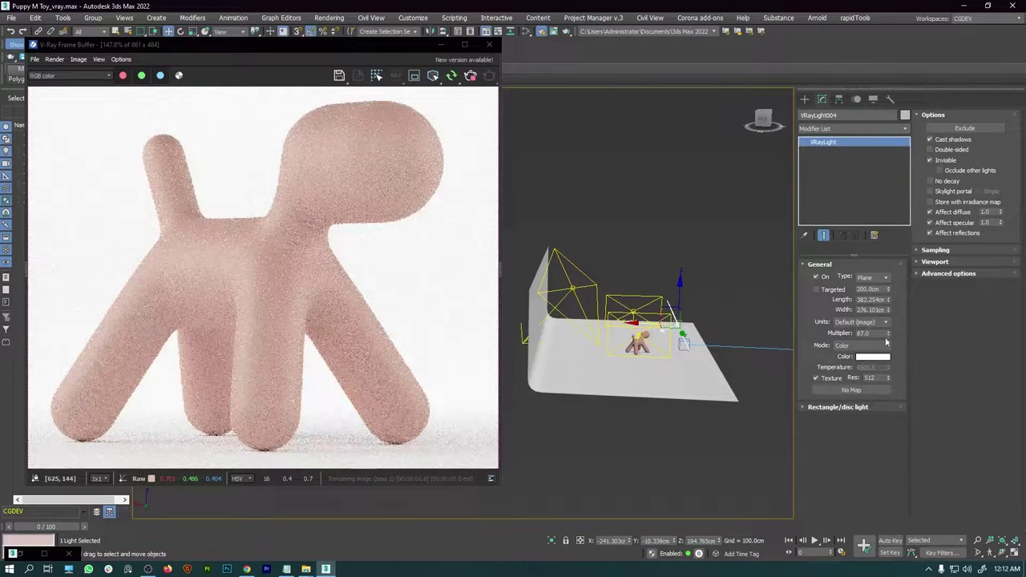
drag(889, 329, 888, 315)
alt+middle_drag(724, 355, 657, 347)
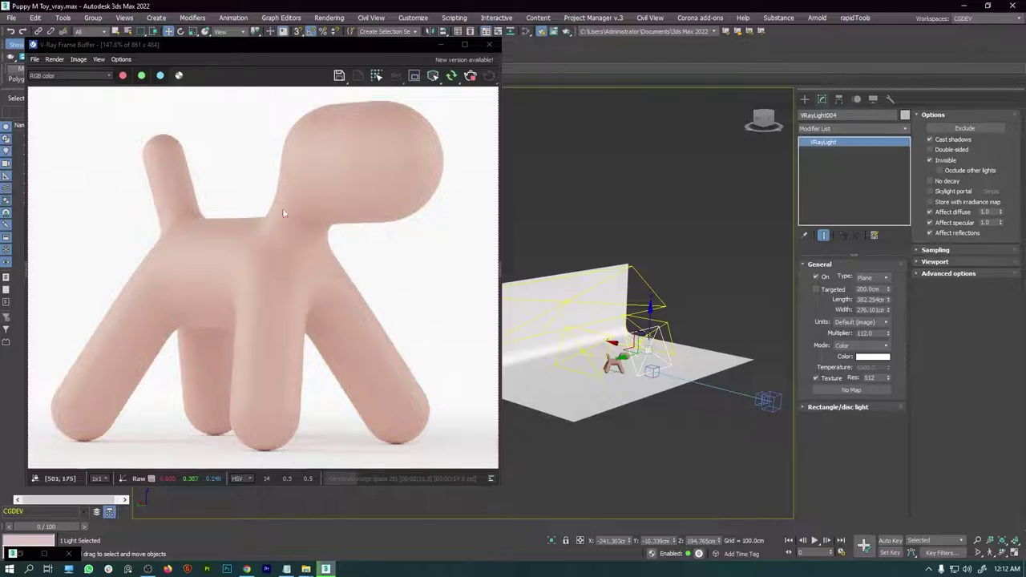
Close the frame buffer and switch the V-Ray image sampler to Bucket with max subdivs of 6.
drag(317, 55, 319, 67)
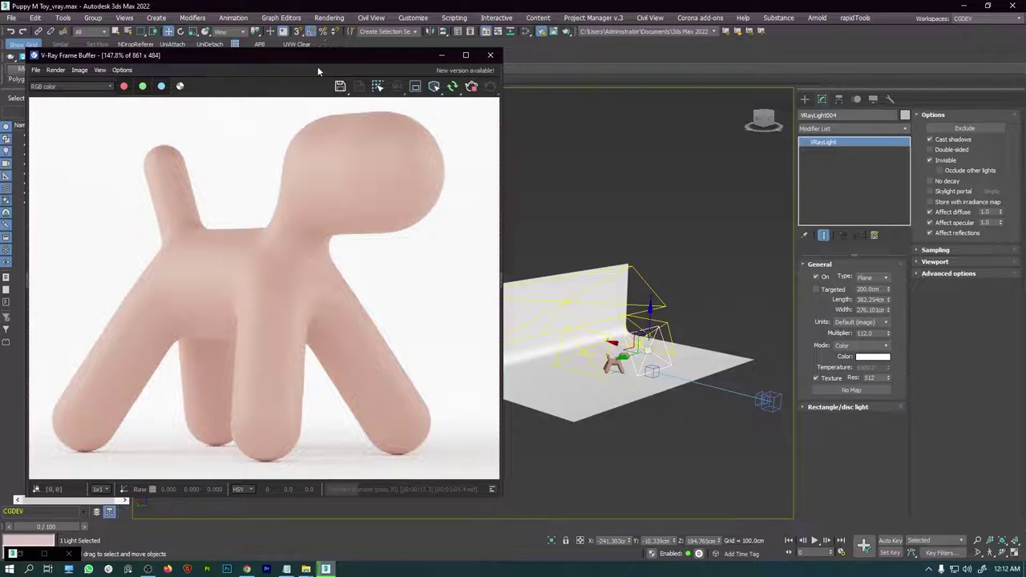
click(488, 54)
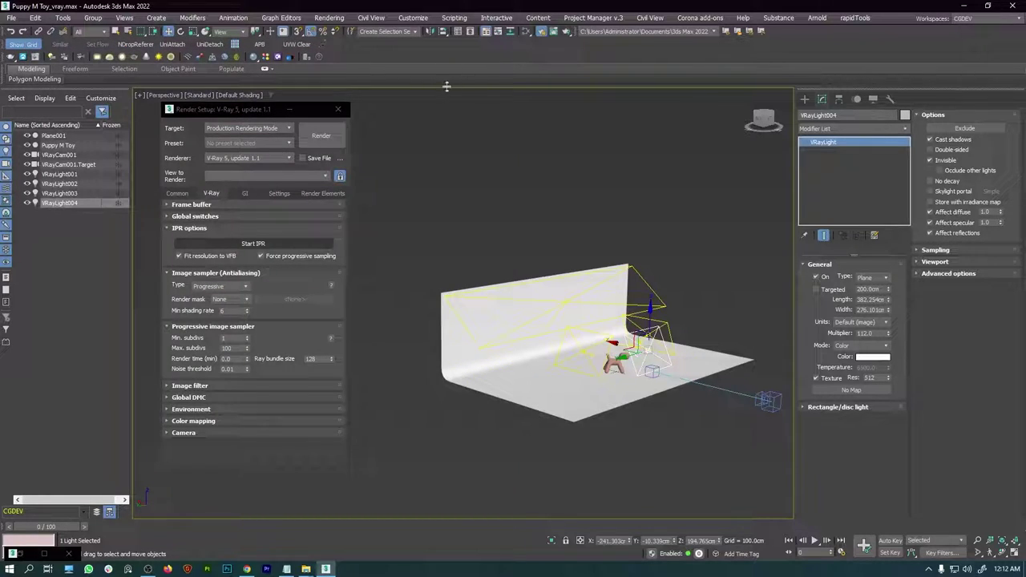
drag(281, 110, 286, 129)
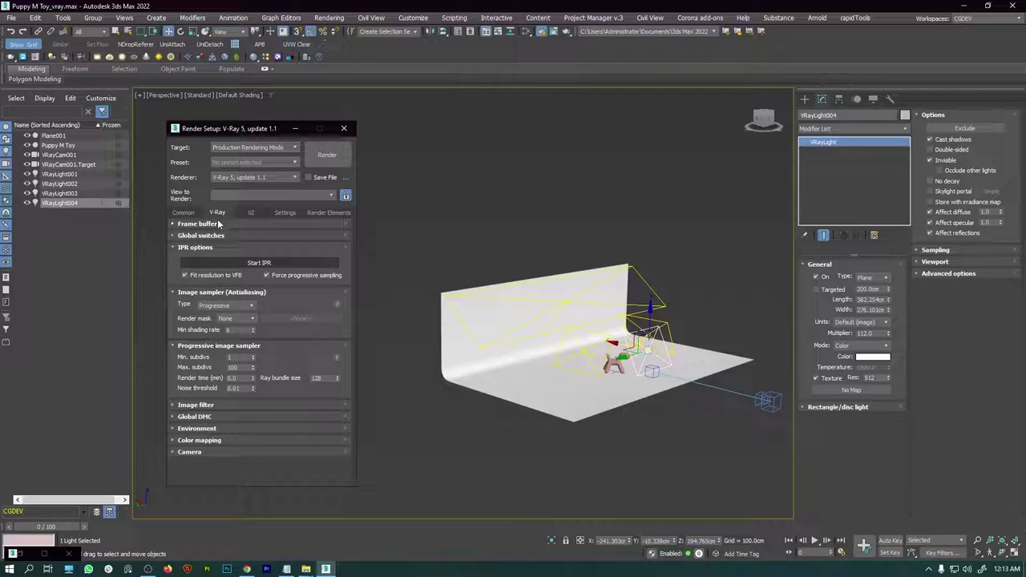
click(216, 305)
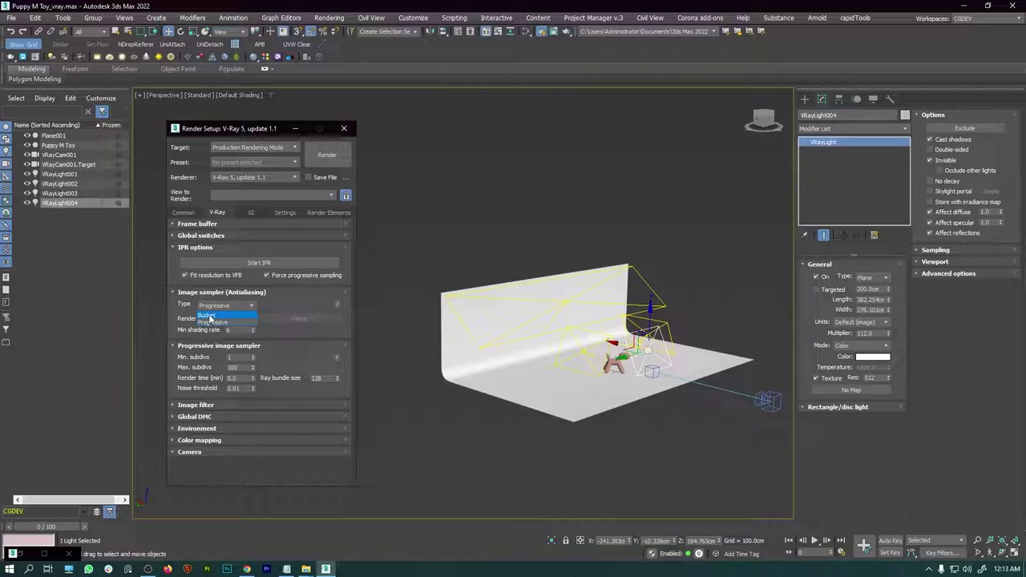
click(207, 316)
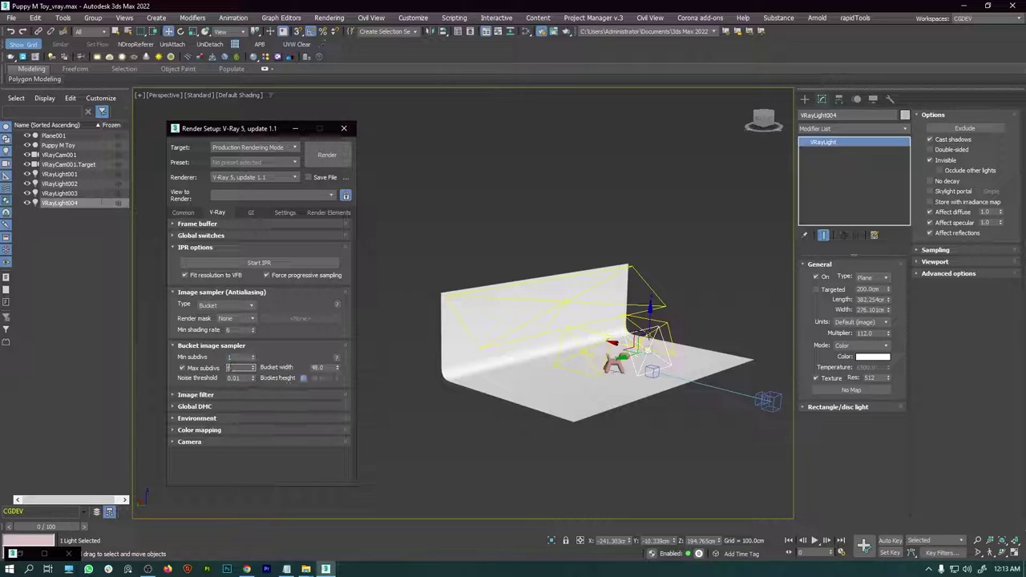
click(232, 367)
text(5)
key(ctrl+z)
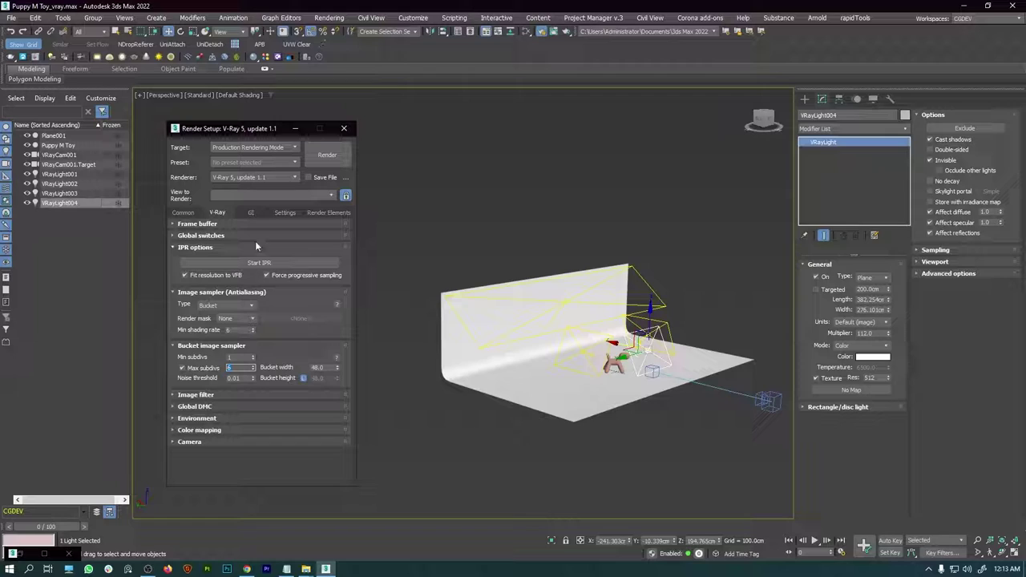
Set the primary GI engine to Irradiance map and choose its Low preset.
click(249, 214)
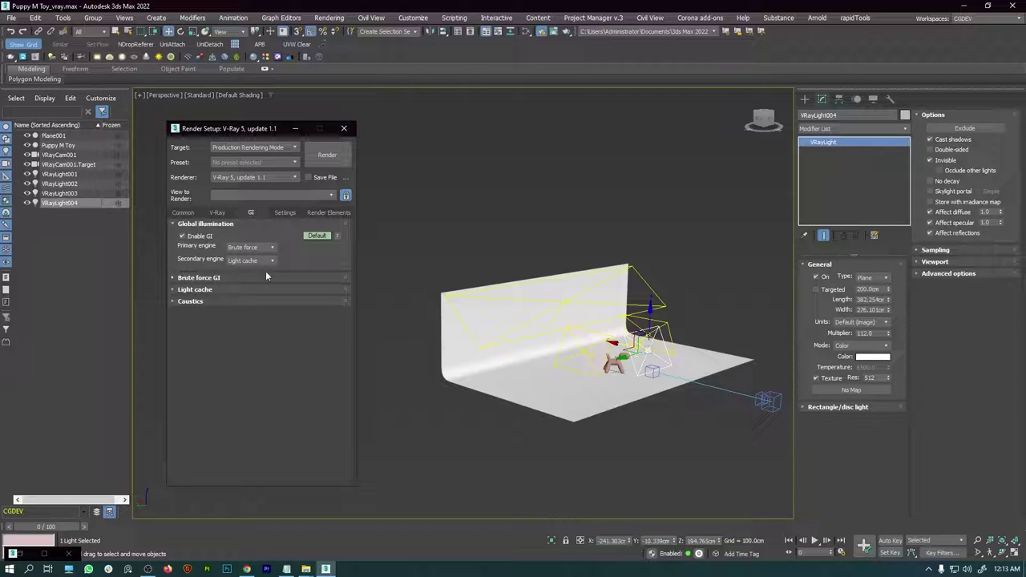
click(252, 249)
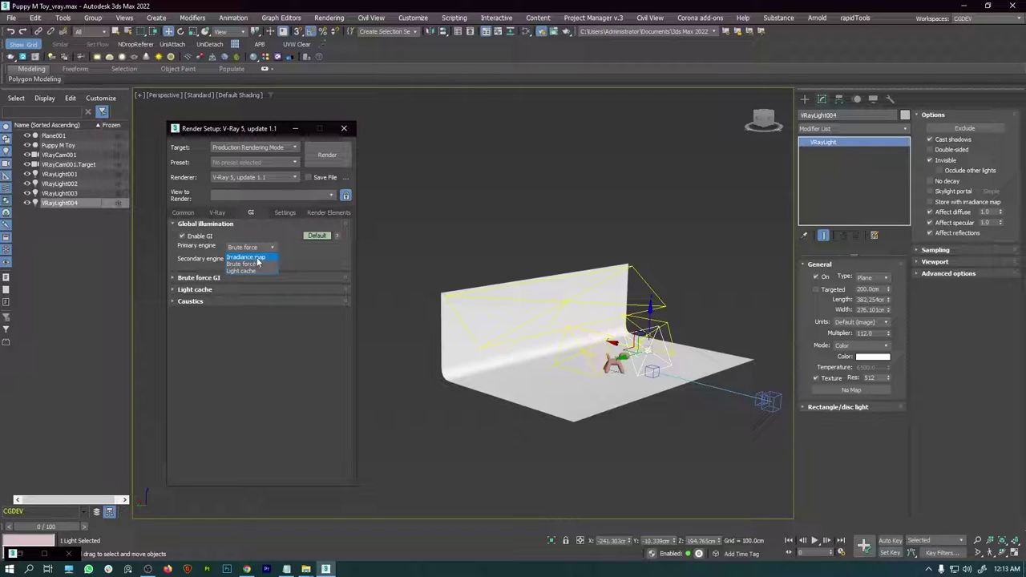
click(255, 257)
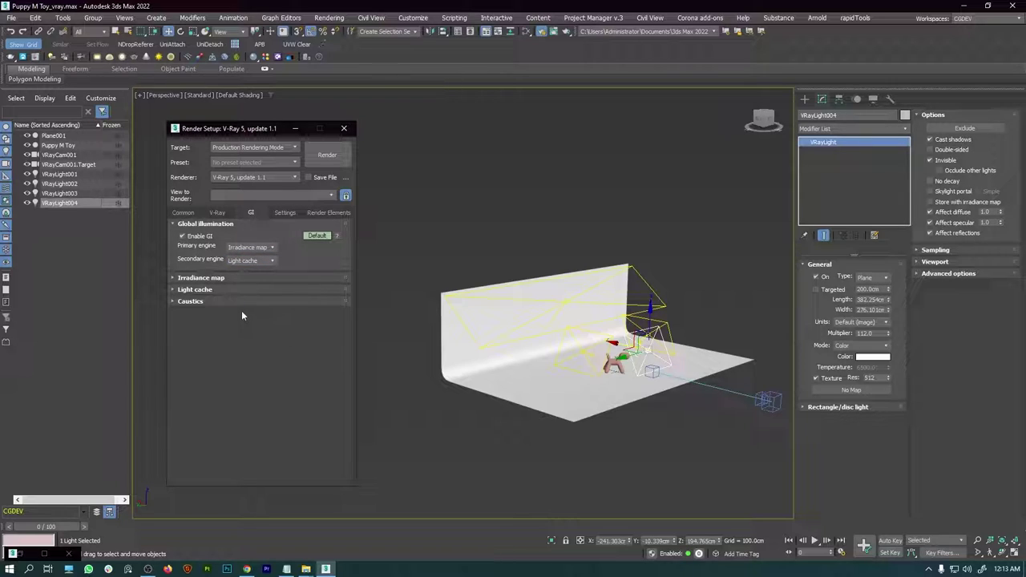
click(205, 279)
click(204, 279)
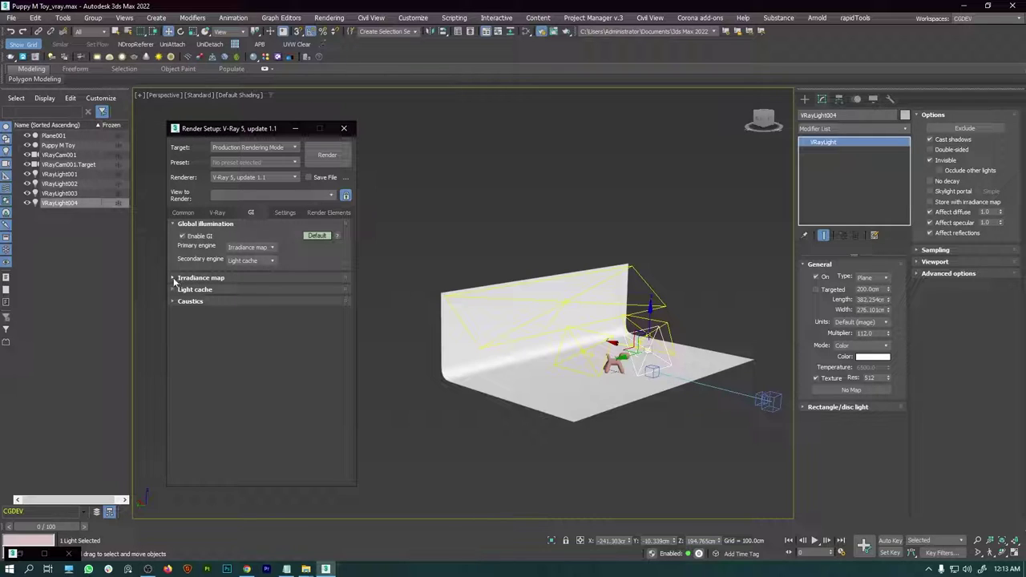
click(173, 279)
click(240, 291)
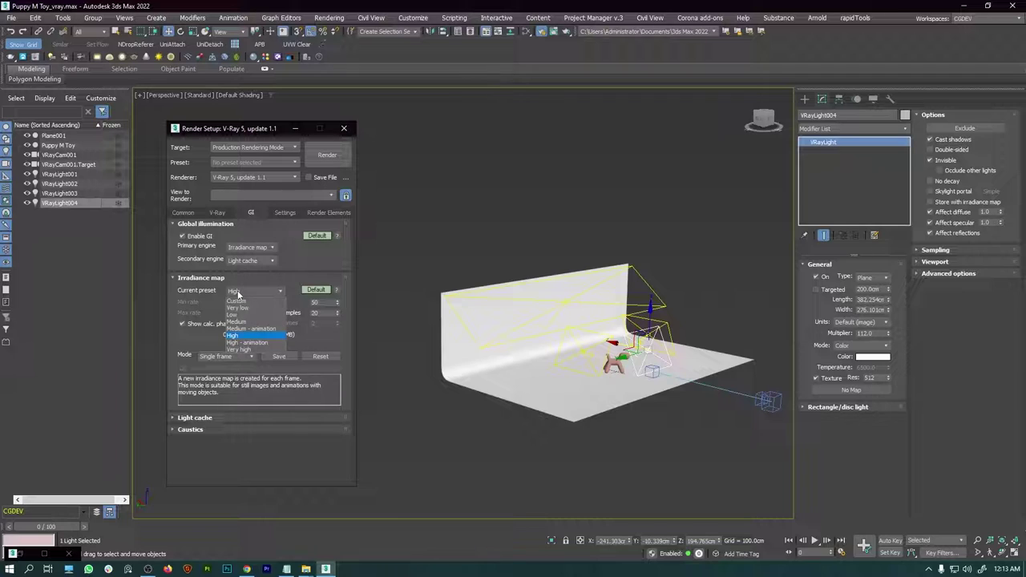
click(233, 316)
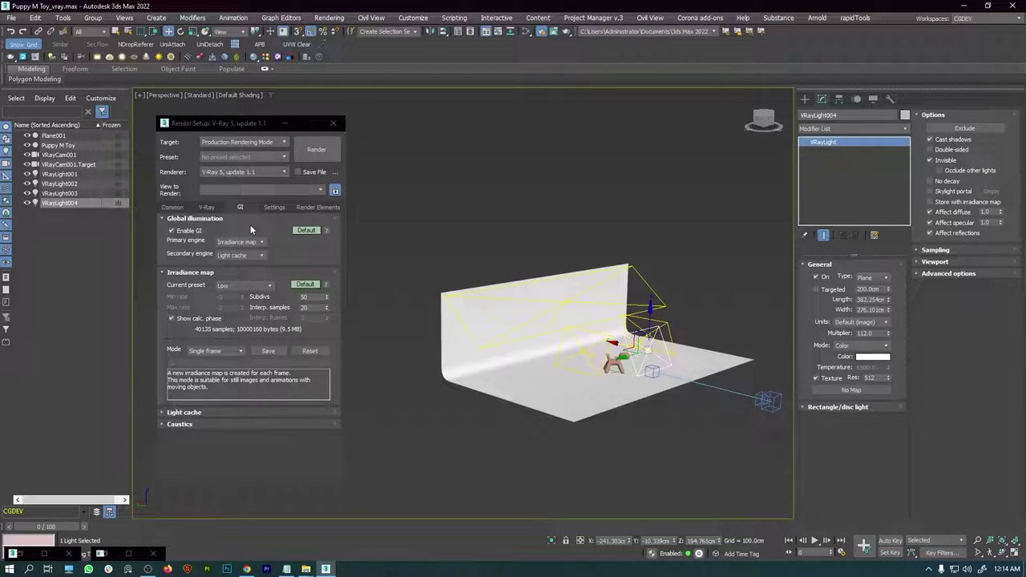
Add a VRayDenoiser render element and start the production render.
click(310, 208)
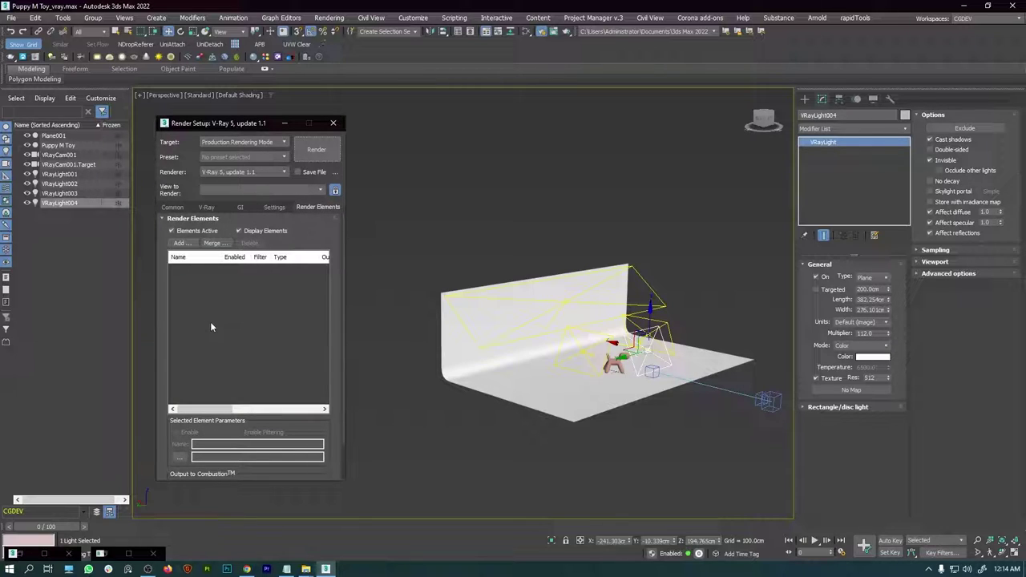
click(180, 244)
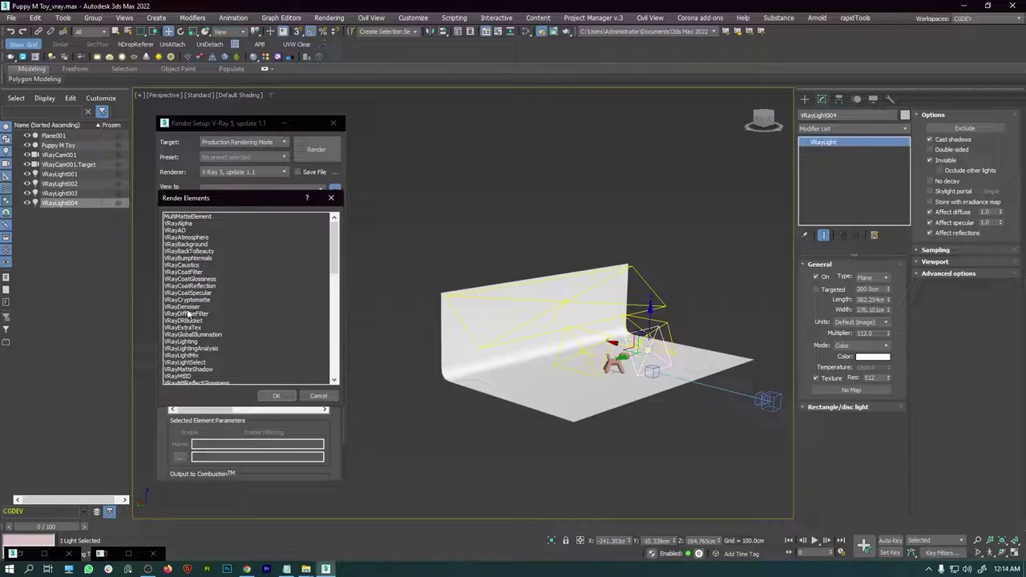
click(185, 307)
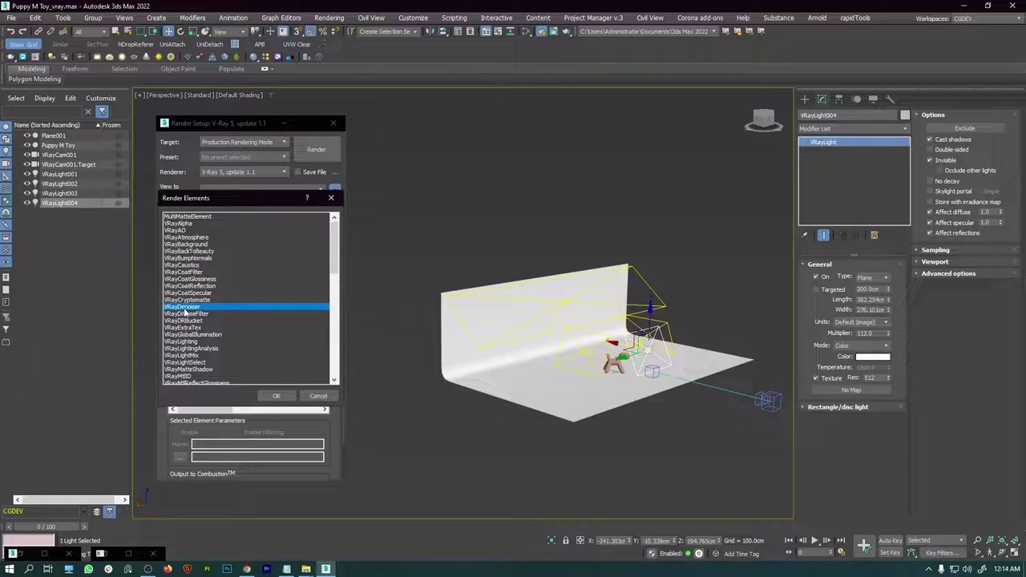
click(276, 396)
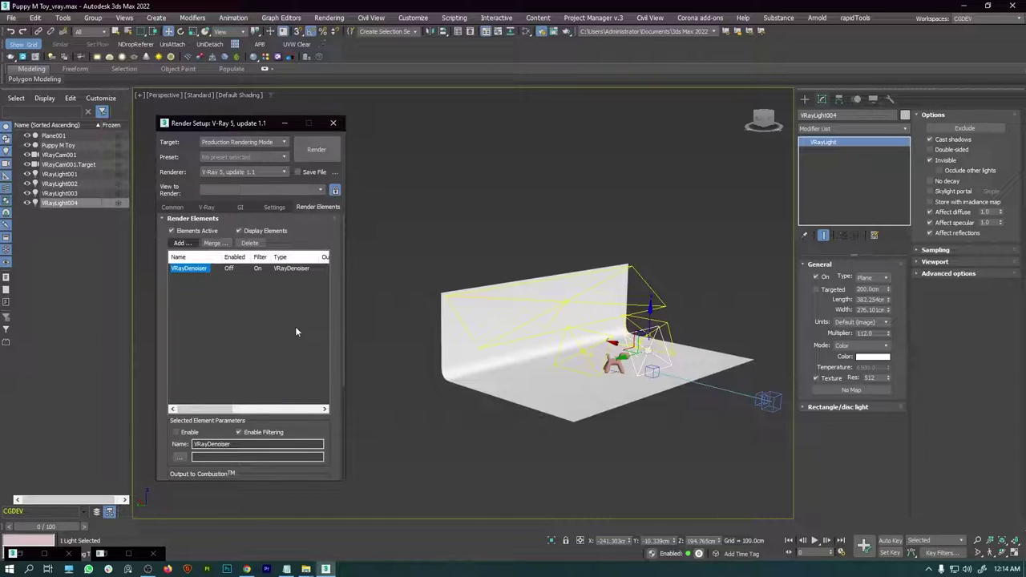
click(315, 149)
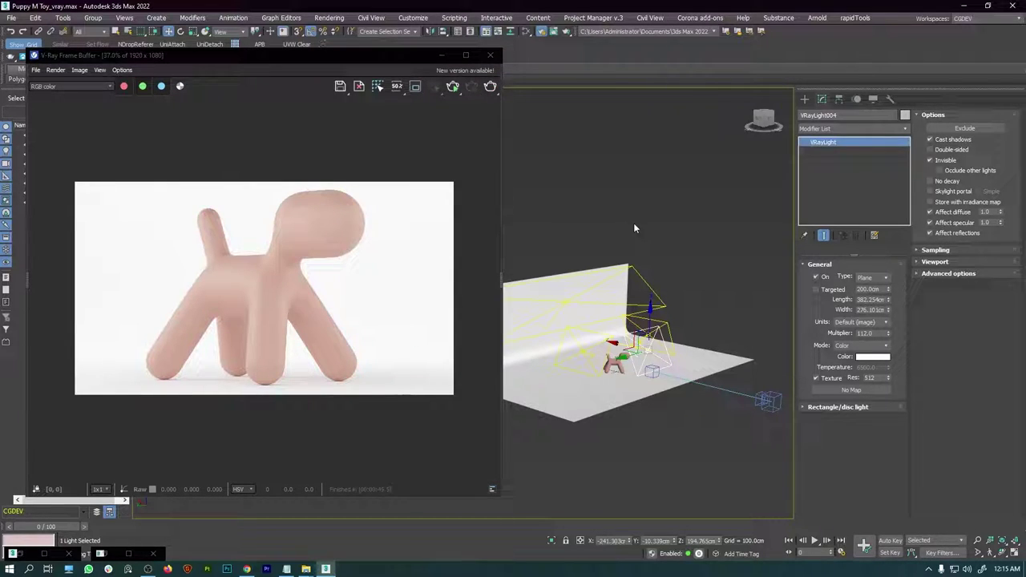
Inspect the finished toy render up close and as a whole in a maximized frame buffer.
scroll(271, 276, up, 2)
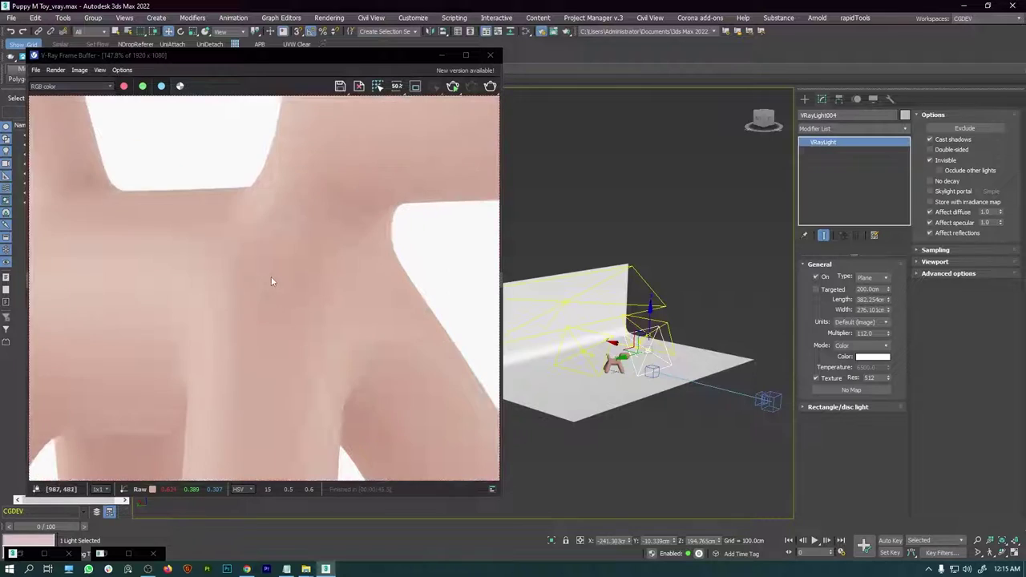
scroll(284, 277, down, 1)
scroll(373, 190, up, 1)
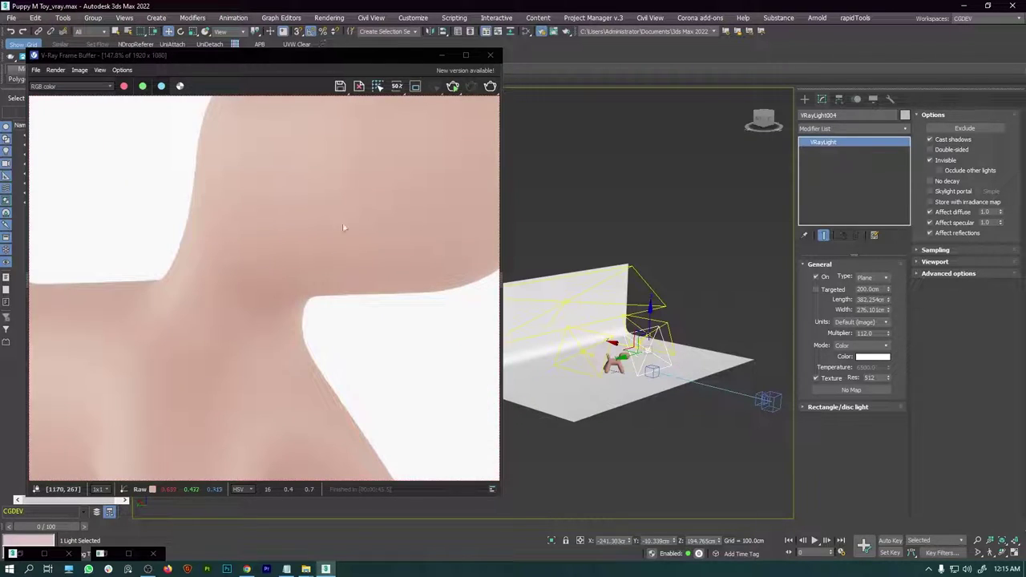
scroll(300, 247, down, 1)
scroll(267, 299, up, 1)
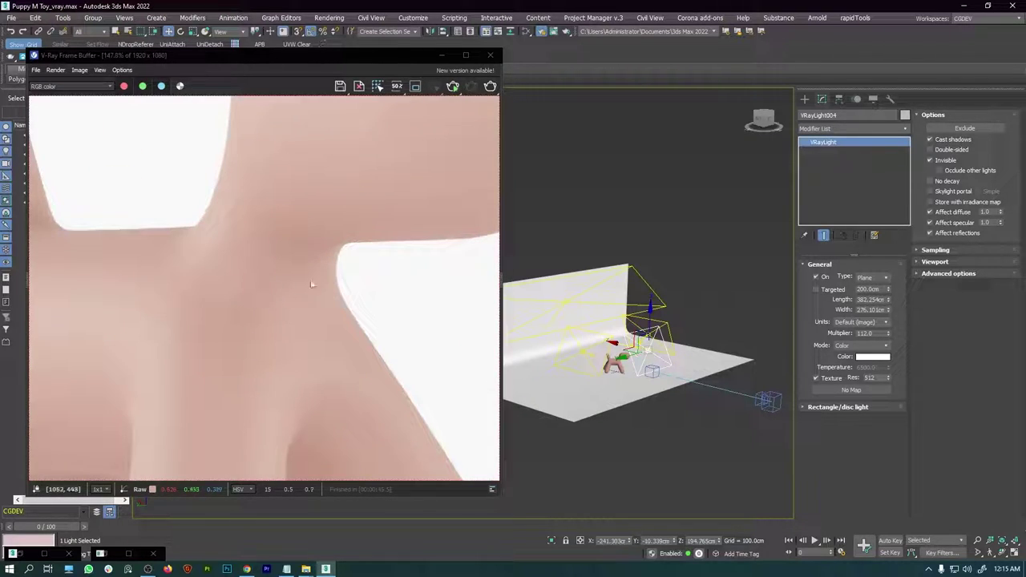
double_click(264, 215)
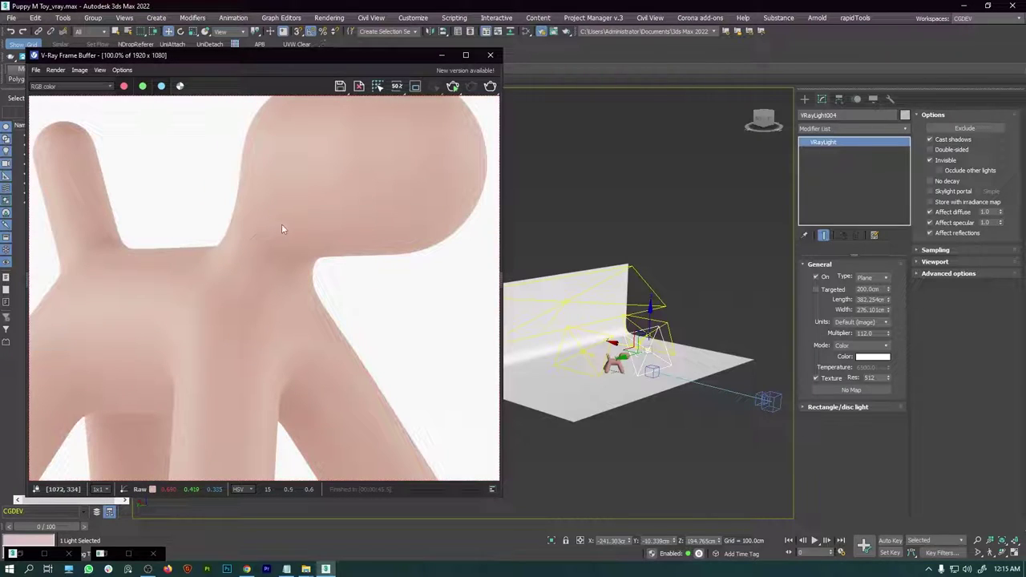
click(465, 55)
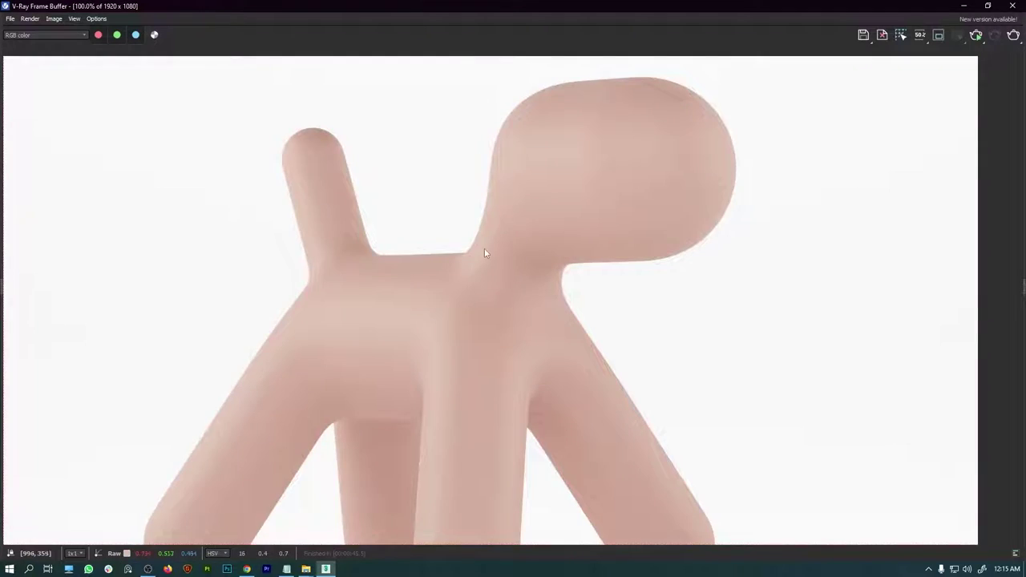
scroll(479, 269, down, 1)
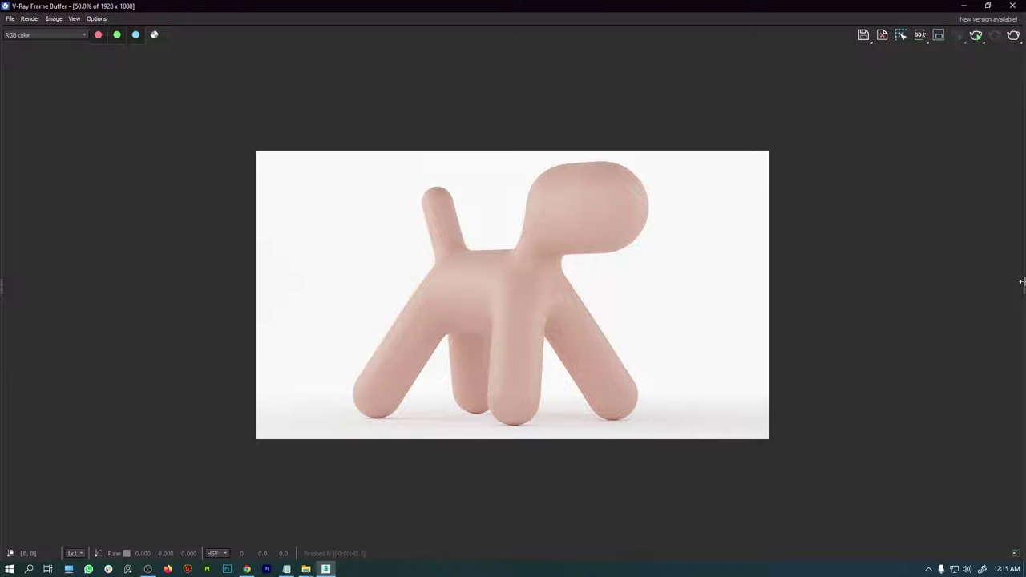
Reveal the frame buffer's correction layers and add a Filmic tonemap layer of type Power curve.
drag(1022, 282, 827, 274)
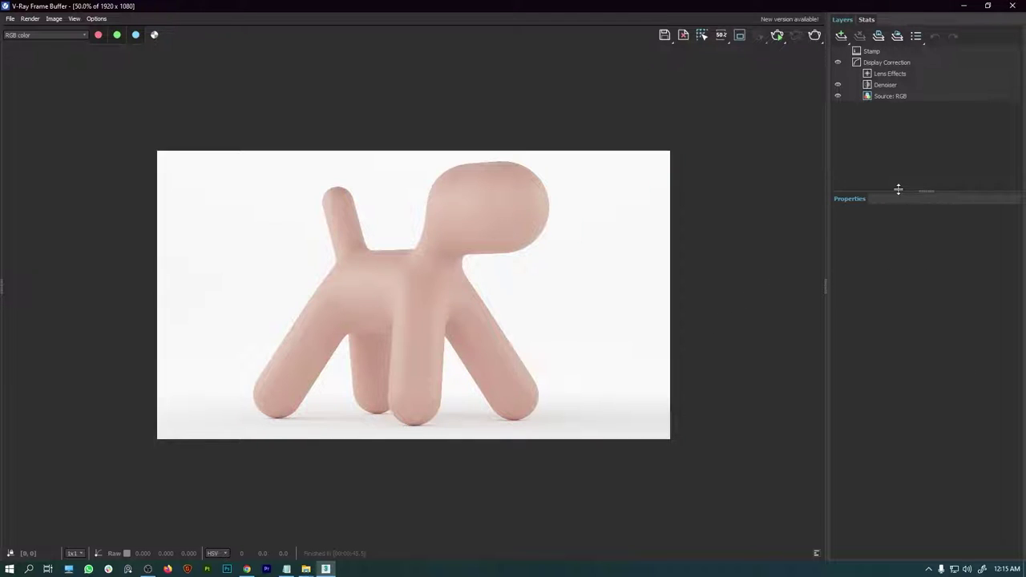
click(842, 37)
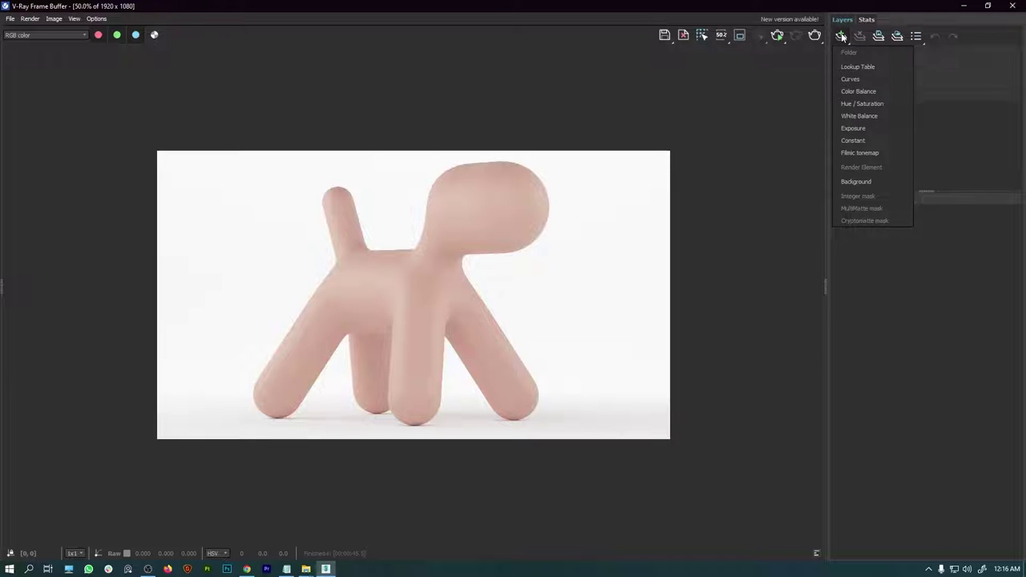
click(873, 154)
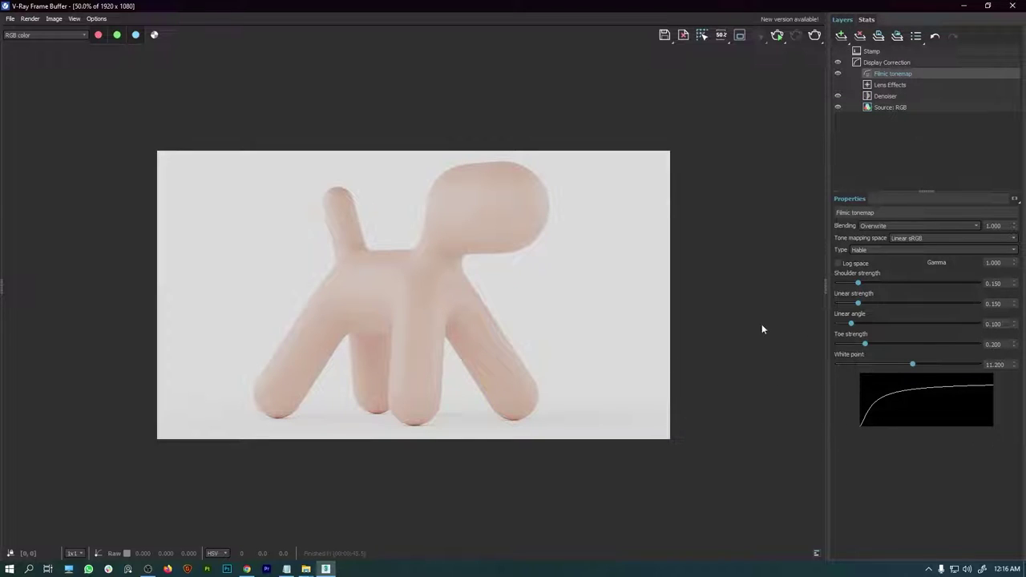
click(866, 250)
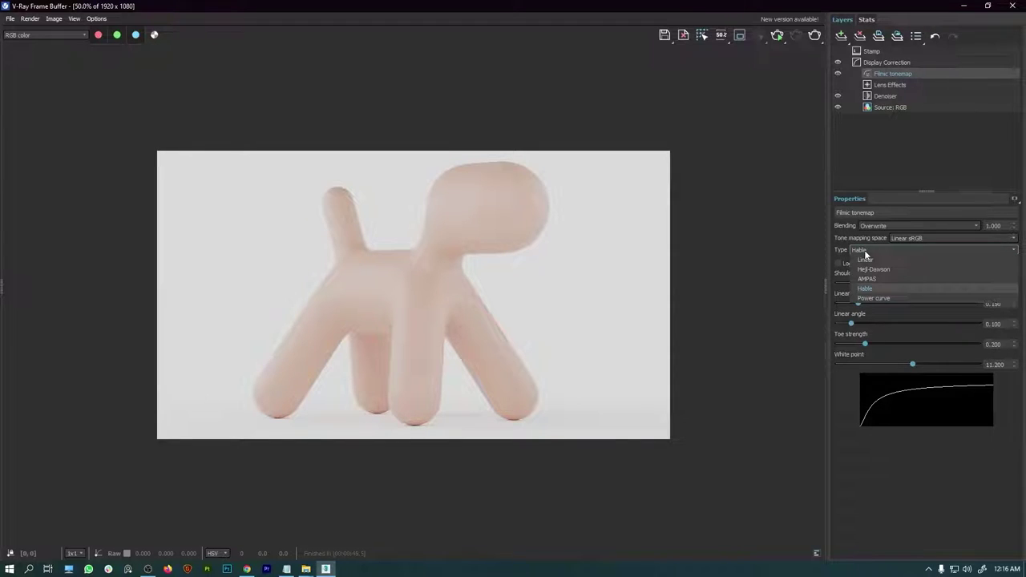
click(872, 298)
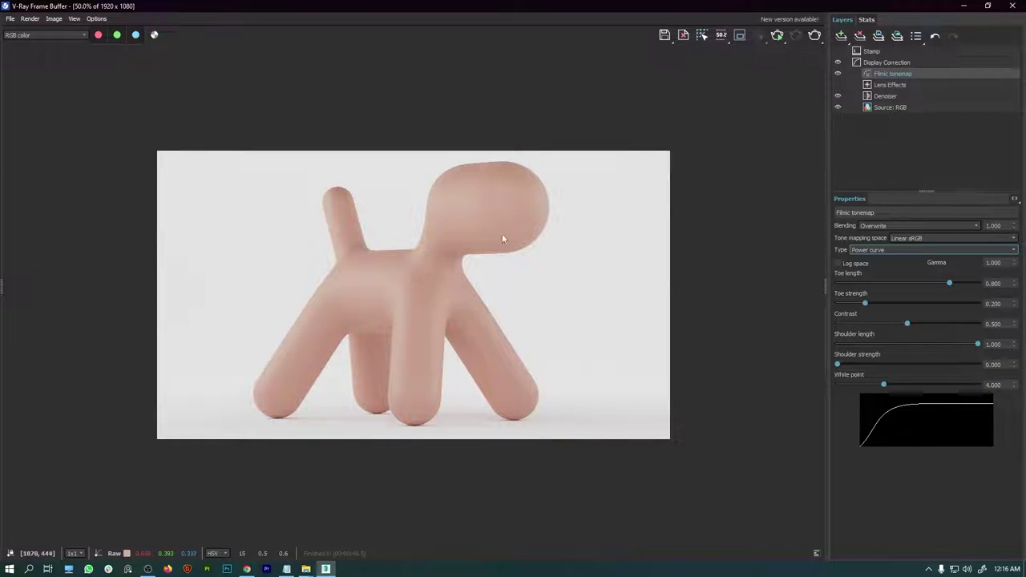
Adjust the tonemap's toe length to 0.806, toe strength to 0.335 and contrast to 0.597.
drag(949, 282, 963, 284)
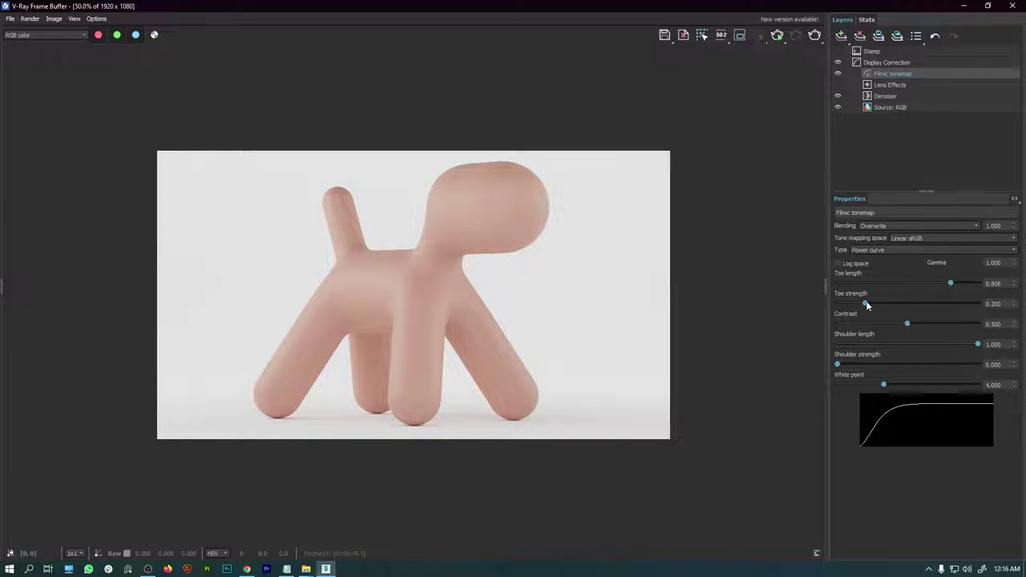
drag(866, 303, 921, 323)
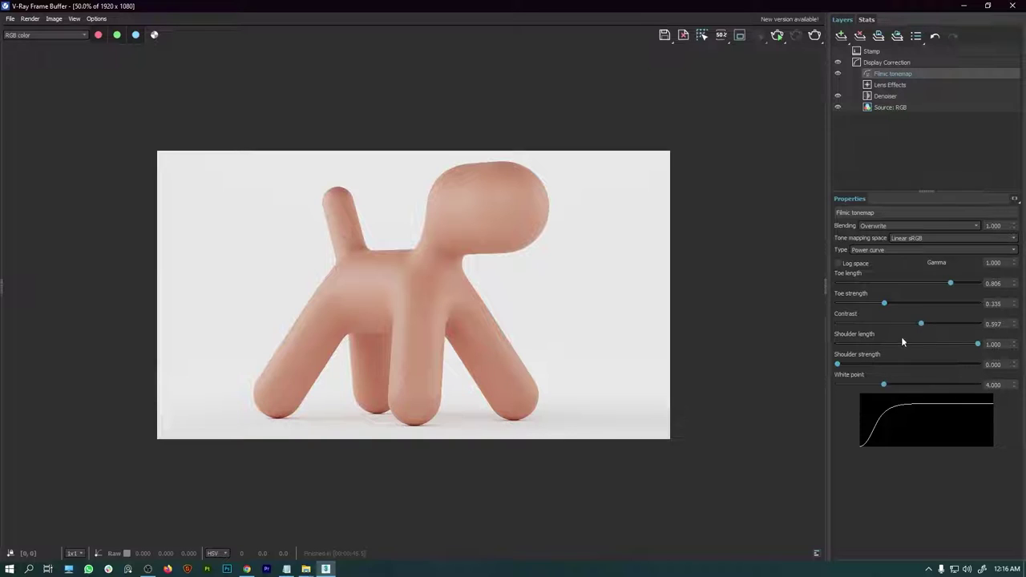
Add an Exposure correction layer with exposure 0.399 and contrast 0.027.
click(842, 37)
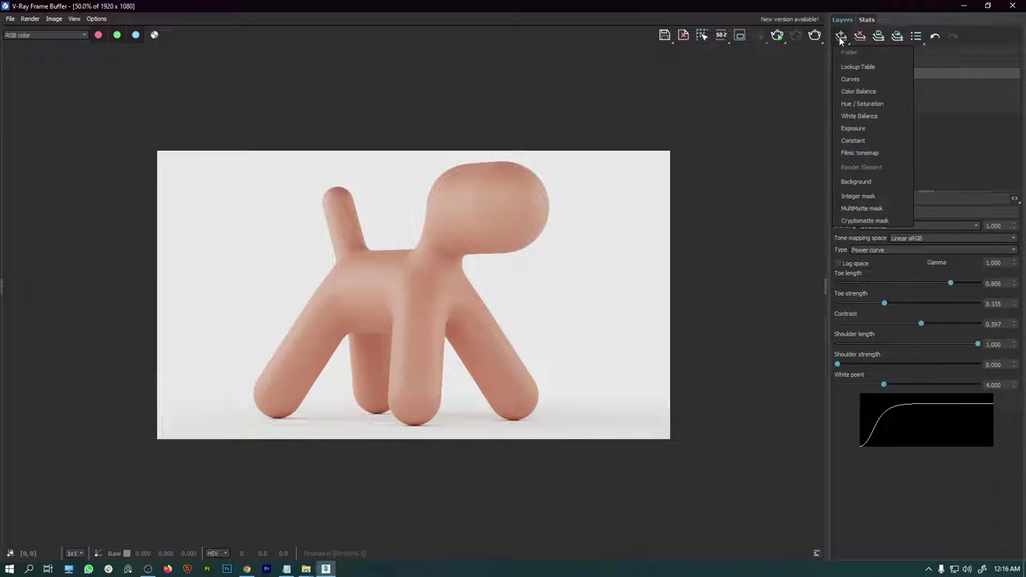
click(866, 130)
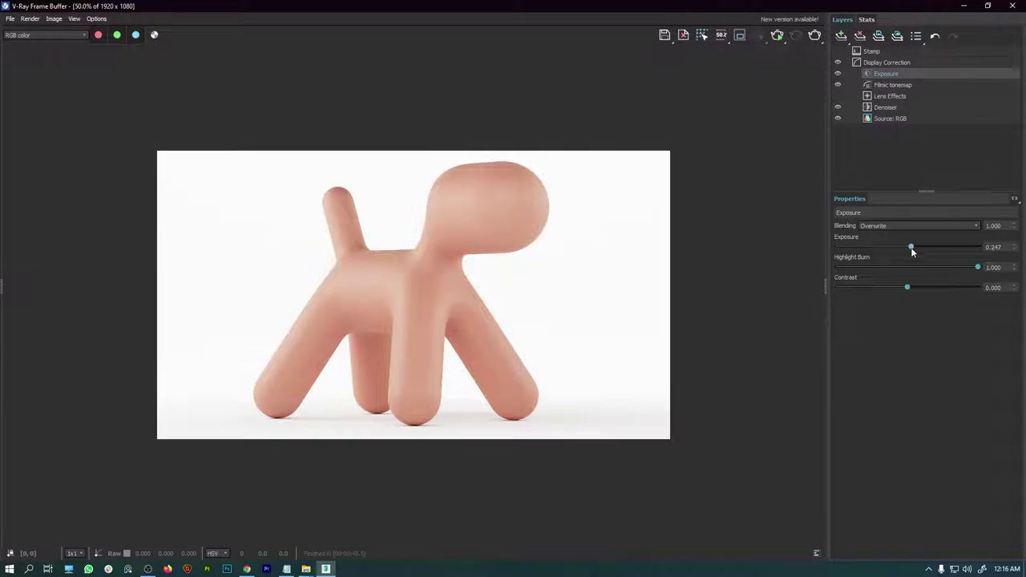
drag(911, 247, 914, 248)
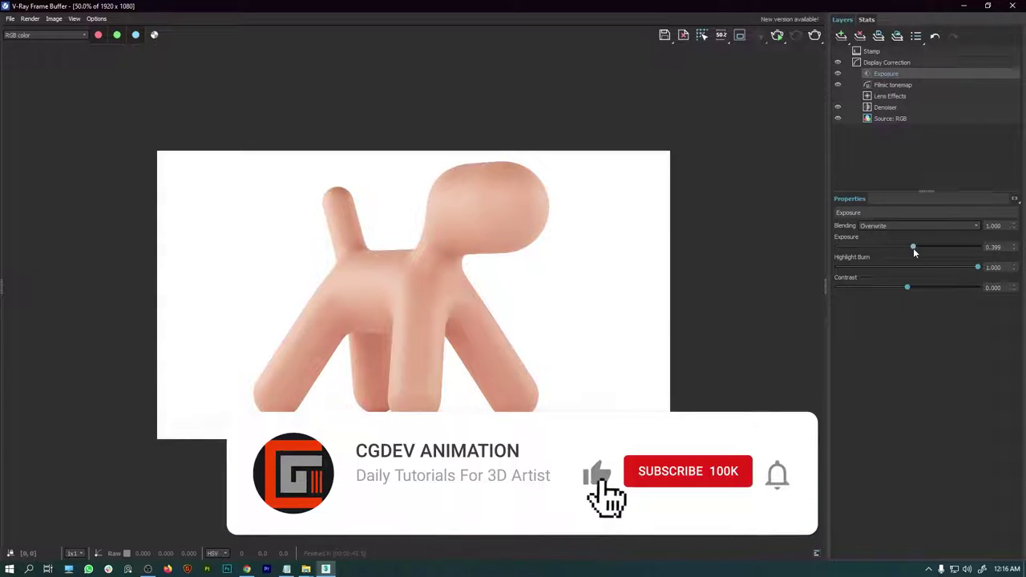
mouse_move(907, 287)
mouse_down()
mouse_move(930, 287)
mouse_move(890, 289)
mouse_move(910, 290)
mouse_up()
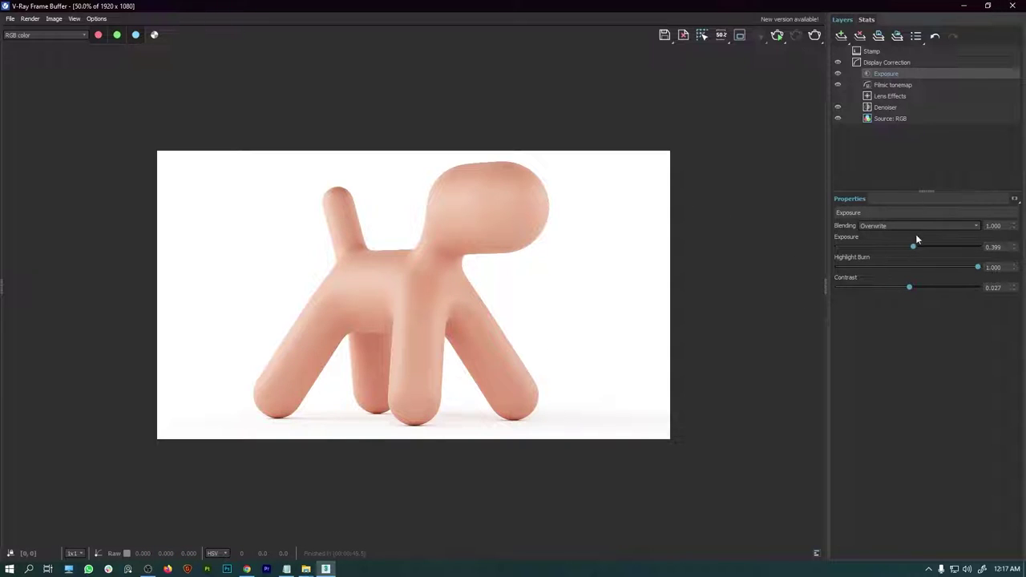
Save the current channel to the Desktop as a PNG named "final render", using RGB 48 bit with alpha channel.
click(988, 6)
click(466, 55)
click(11, 18)
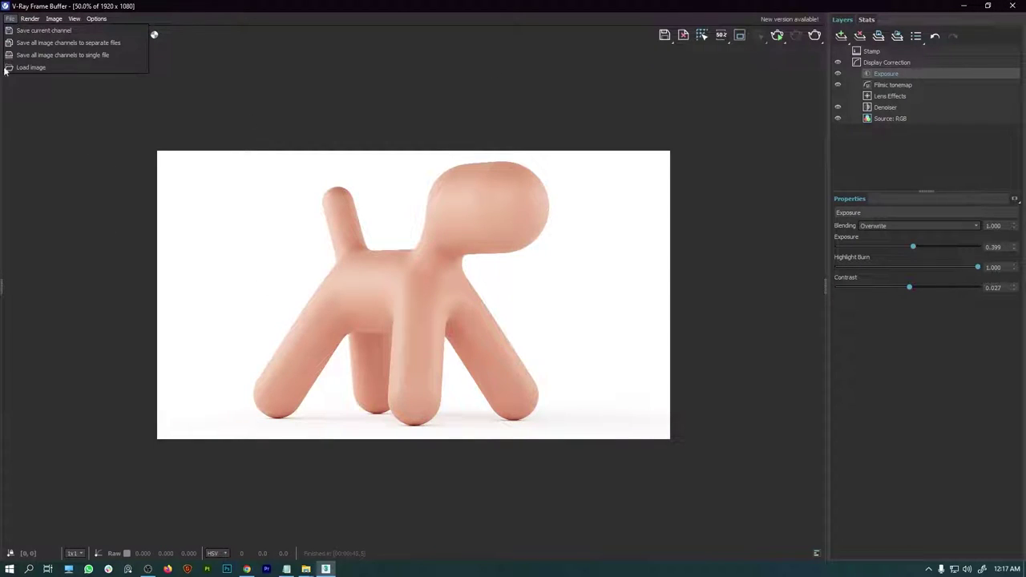
click(56, 32)
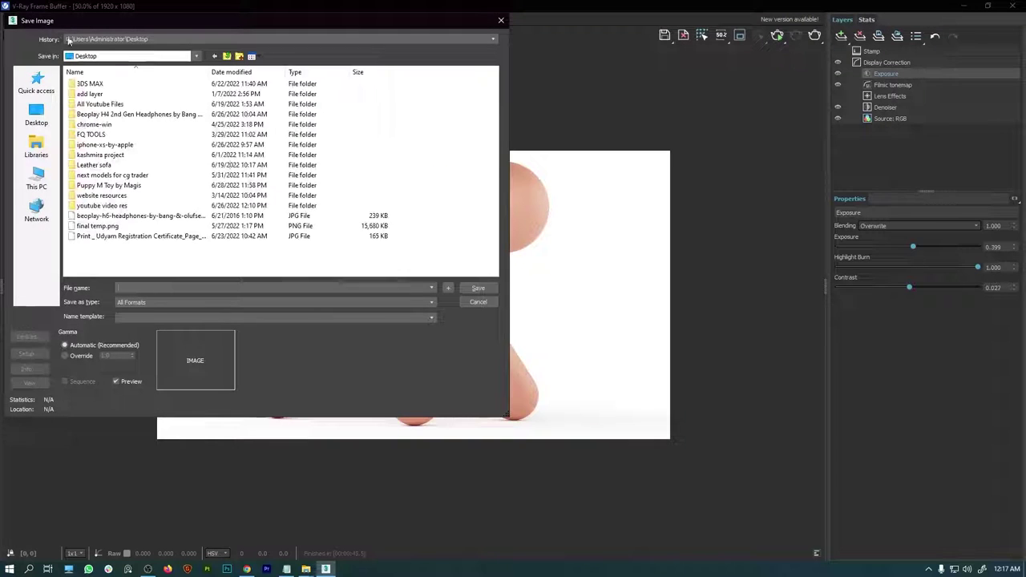
click(147, 303)
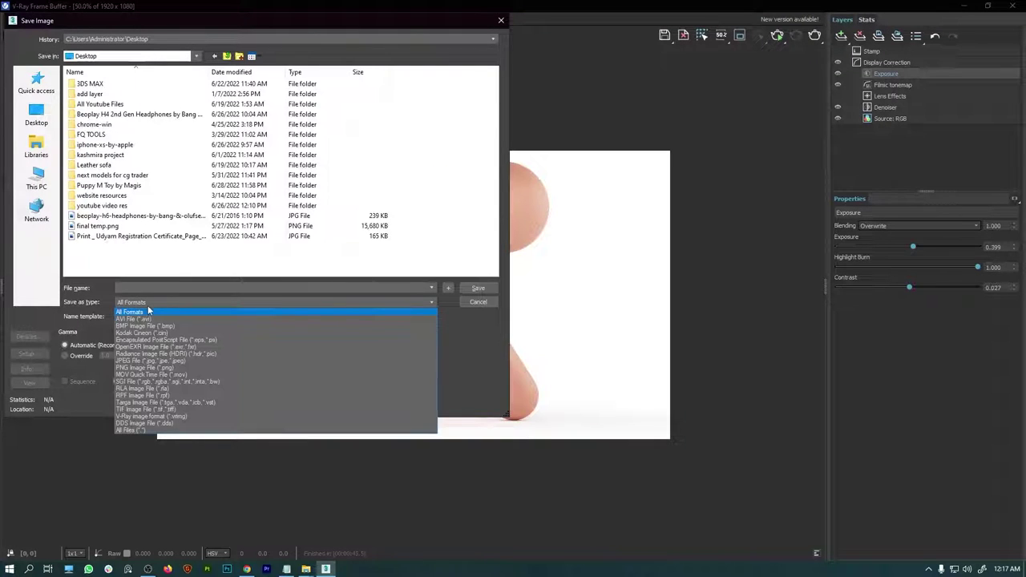
click(138, 367)
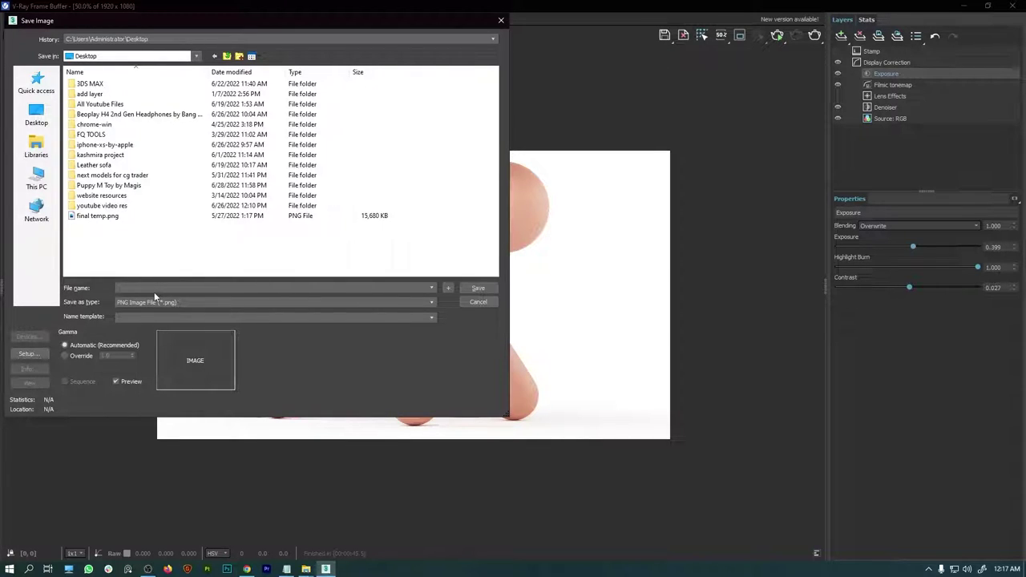
text(final render)
click(478, 288)
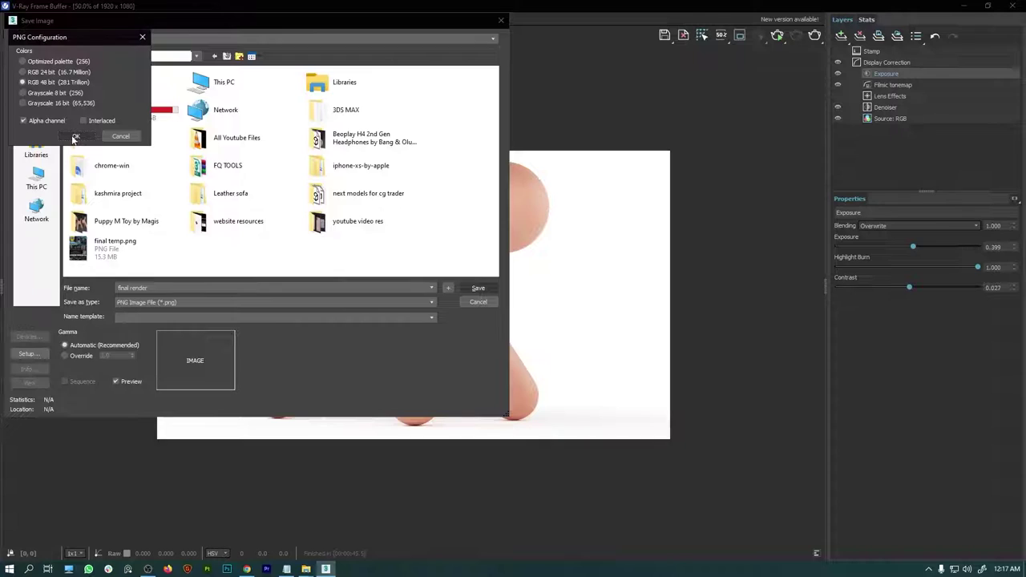
click(75, 137)
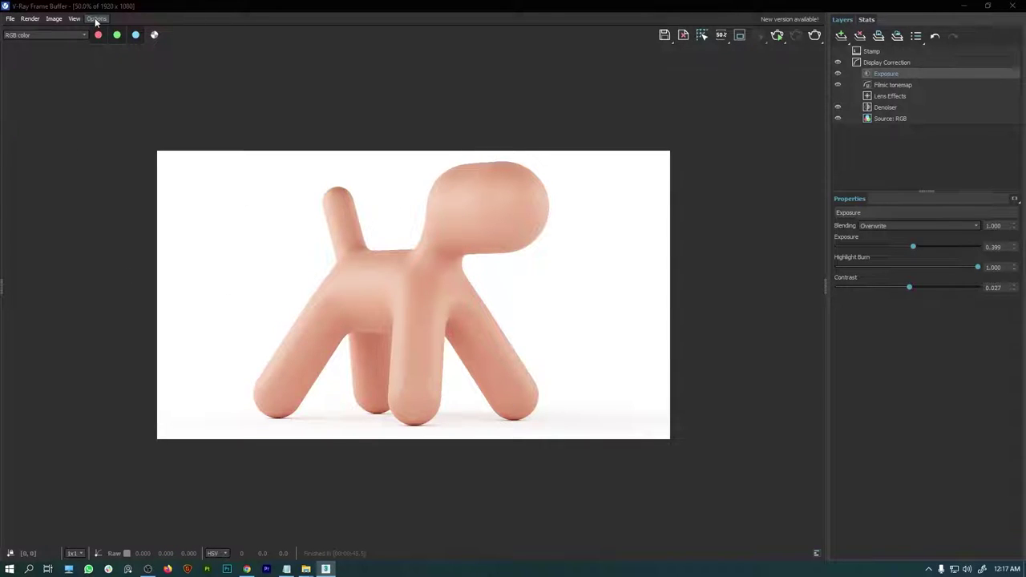
Open the saved final render from the desktop, examine the toy up close and as a whole, and close the image.
click(965, 8)
click(969, 6)
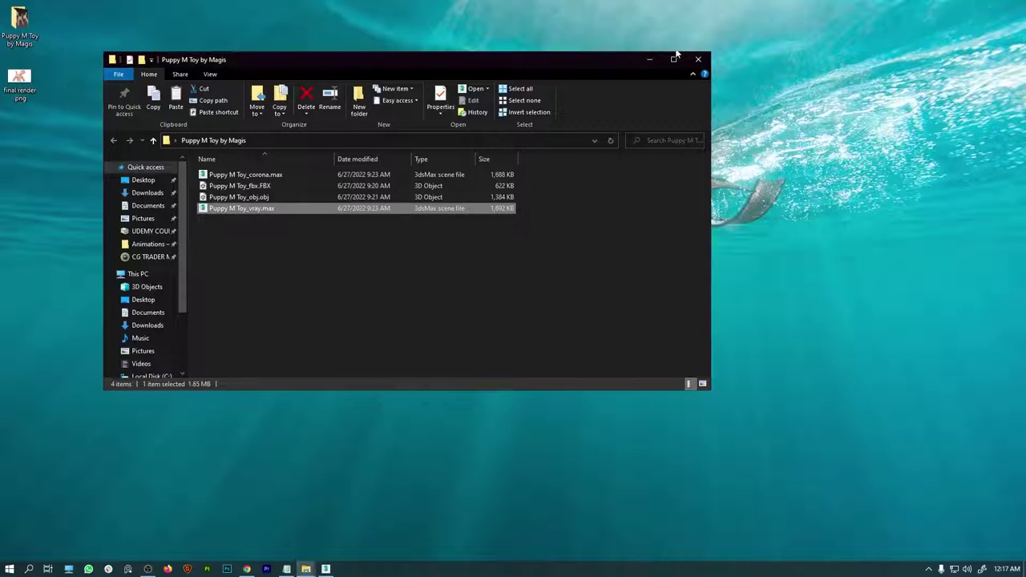
click(635, 57)
double_click(19, 80)
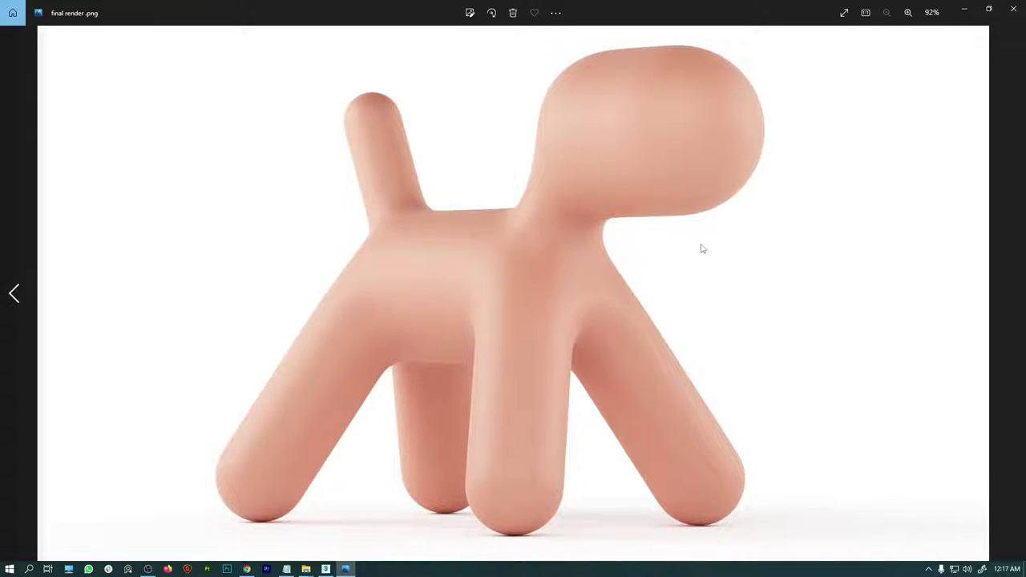
scroll(521, 298, up, 5)
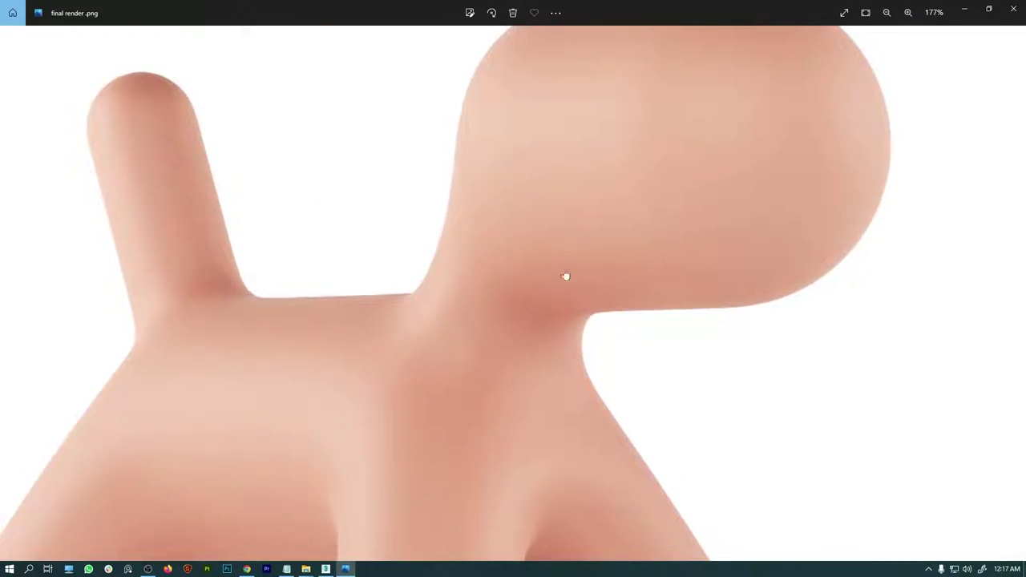
scroll(565, 276, down, 5)
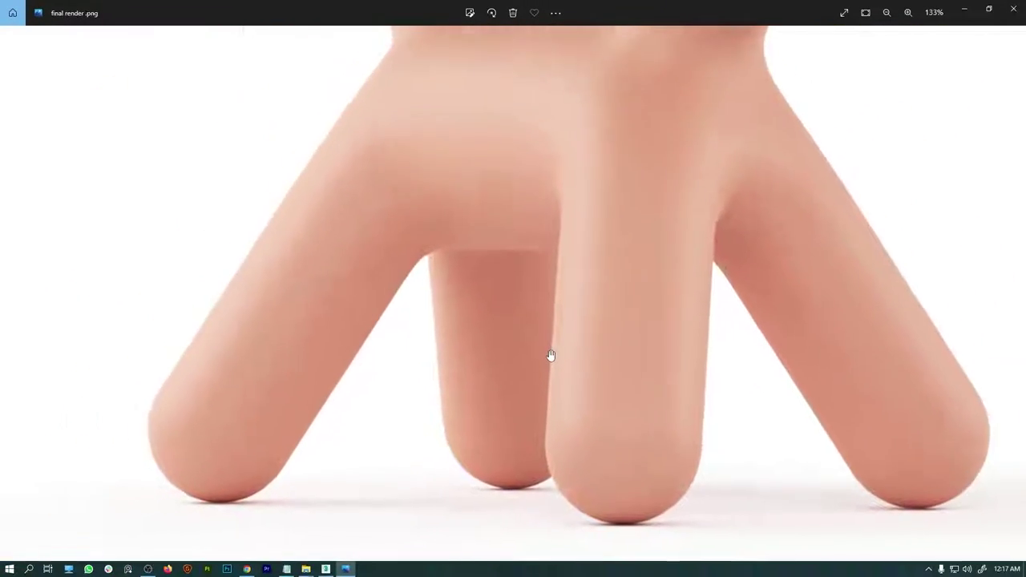
scroll(554, 351, down, 2)
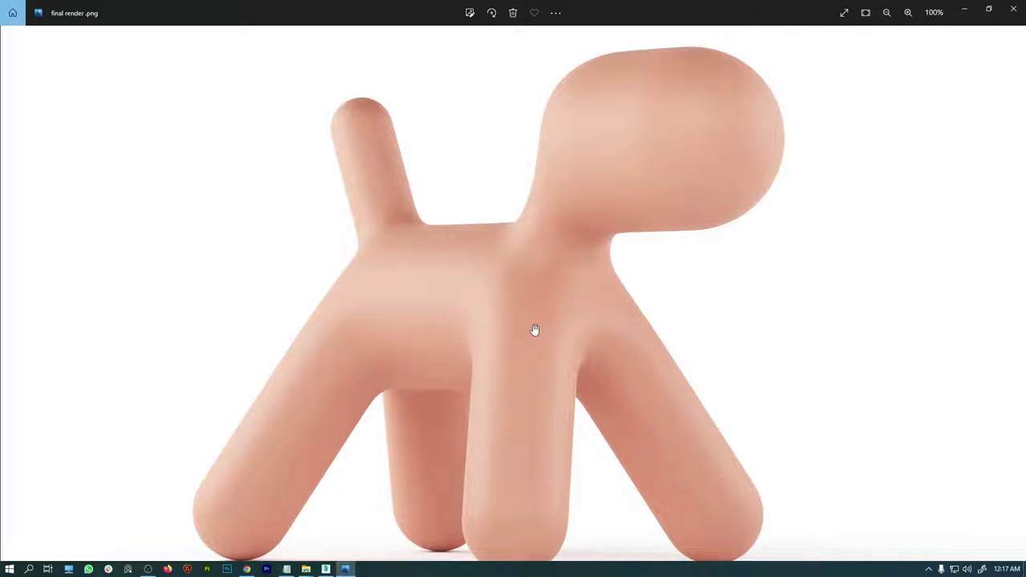
scroll(532, 333, down, 1)
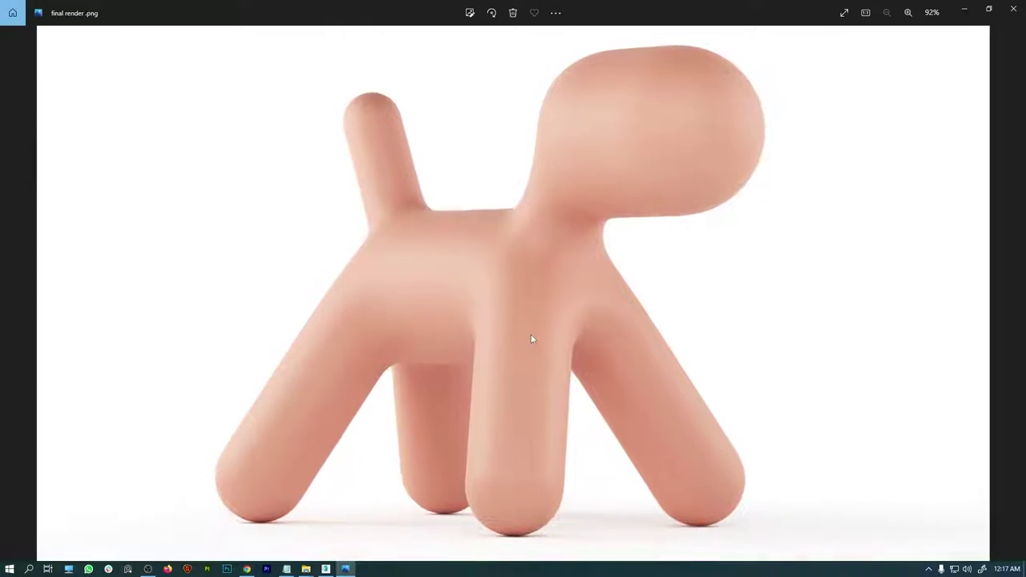
click(1018, 8)
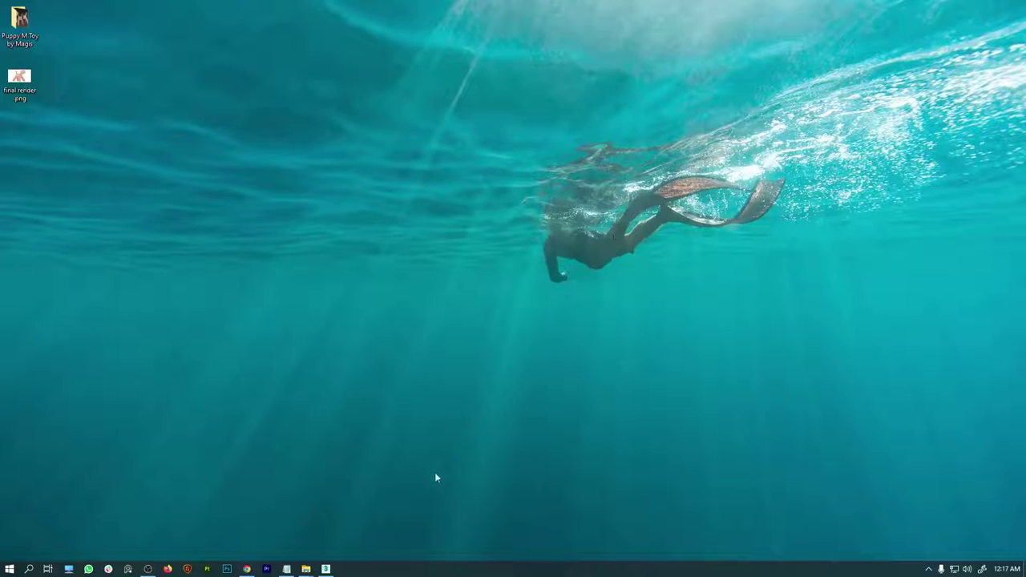
Return to 3ds Max and clear the frame buffer, Slate Material Editor, V-Ray messages and Render Setup windows away from the viewport.
click(326, 569)
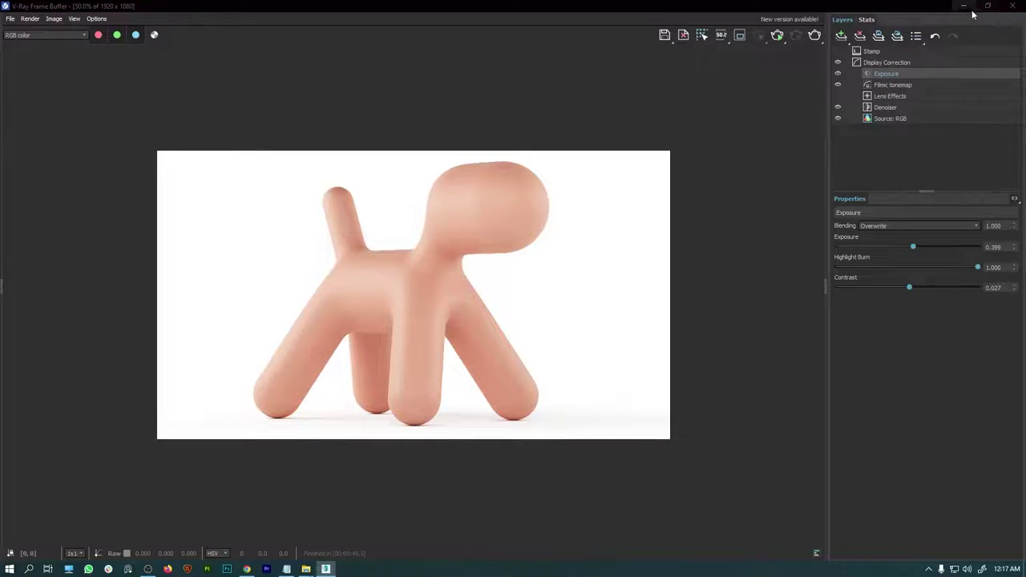
click(964, 7)
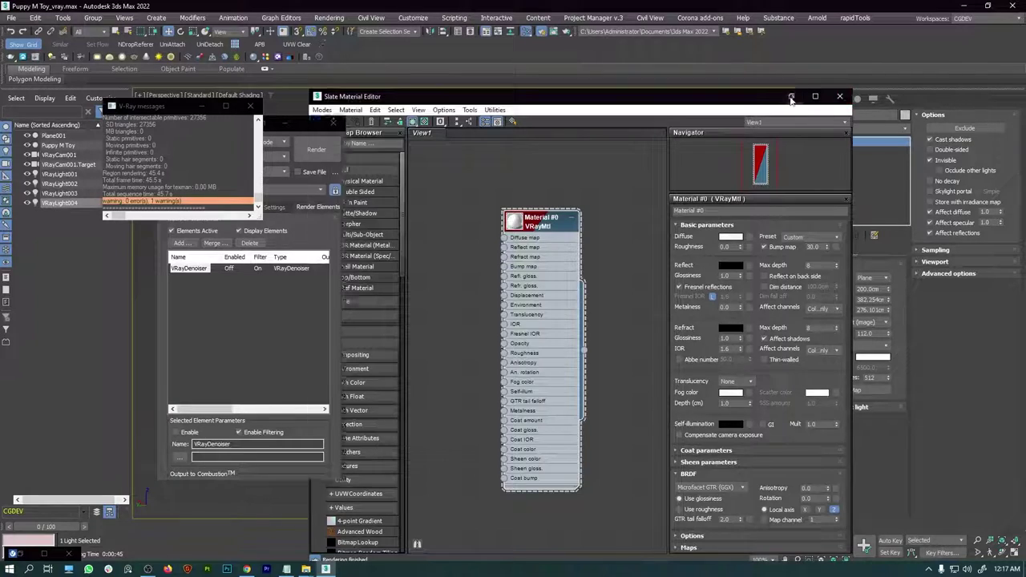
click(791, 96)
click(250, 106)
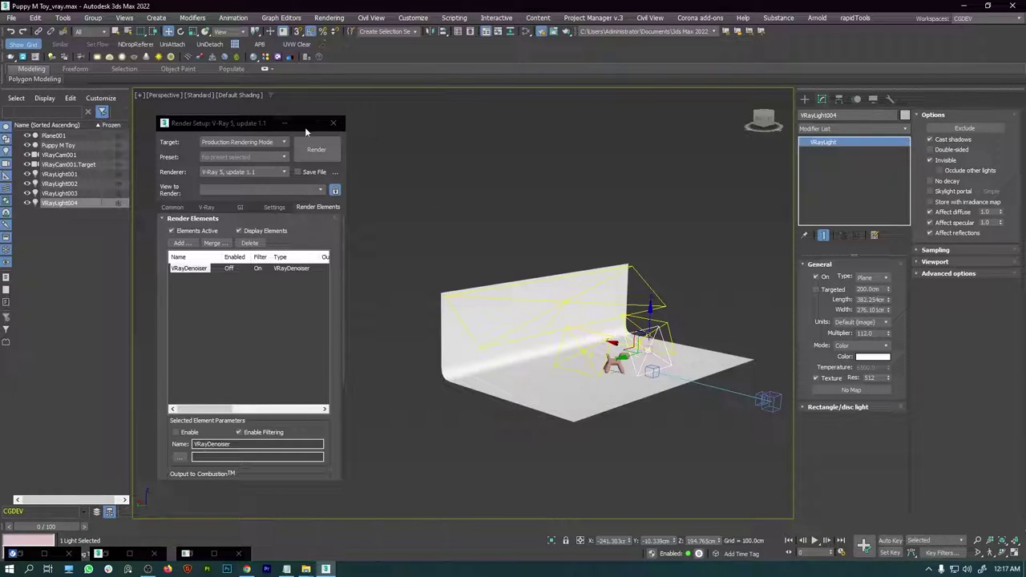
click(333, 123)
middle_drag(505, 218, 493, 257)
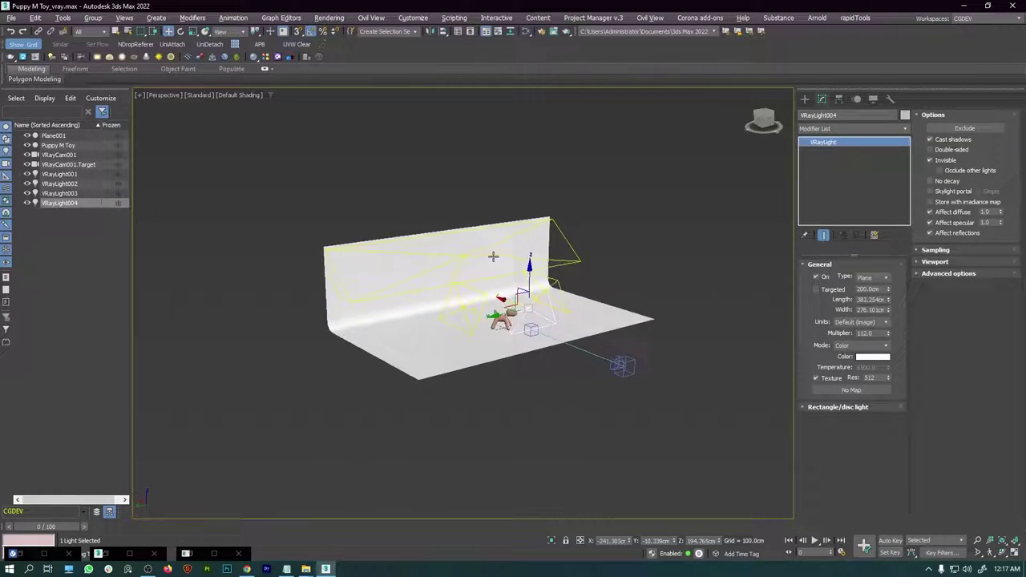
alt+middle_drag(526, 366, 497, 353)
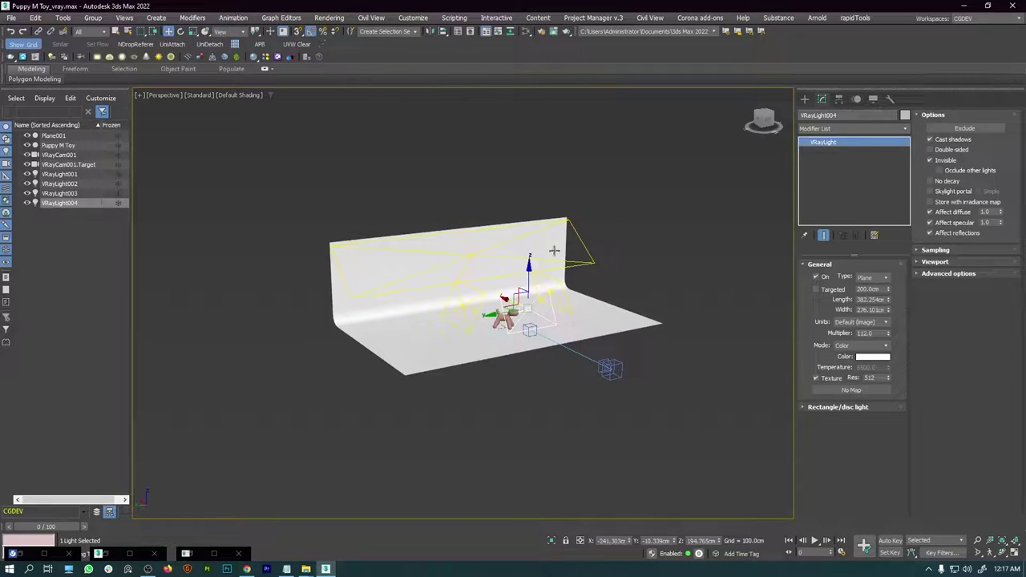
click(11, 17)
click(42, 112)
click(30, 116)
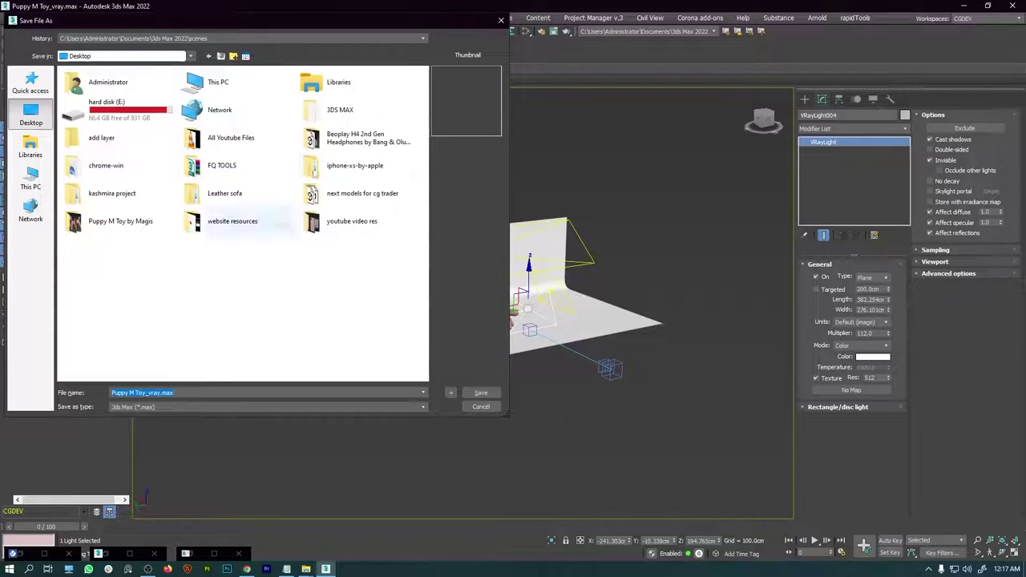
click(501, 20)
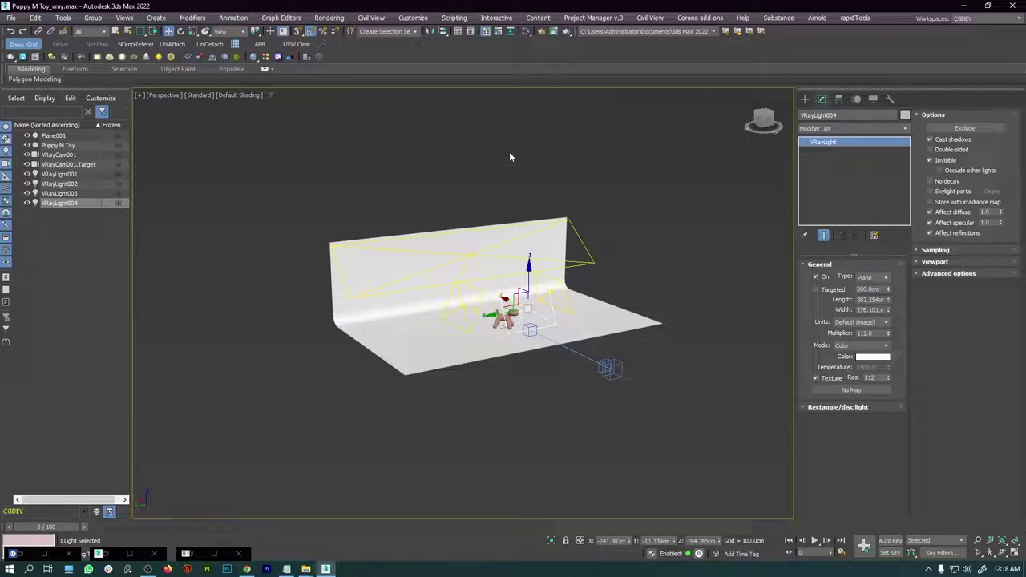
scroll(505, 313, up, 4)
scroll(483, 298, down, 4)
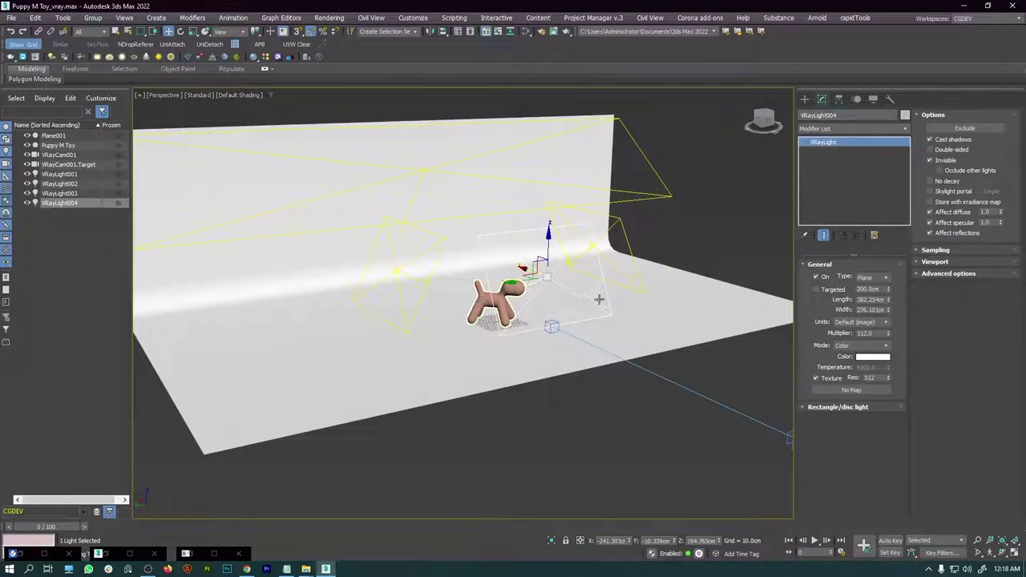
middle_drag(566, 299, 510, 299)
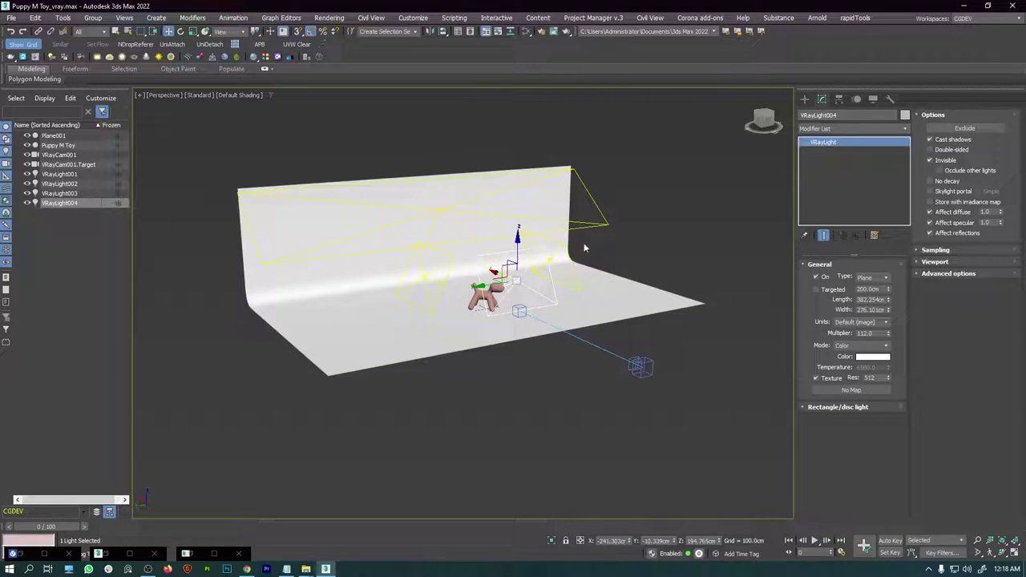